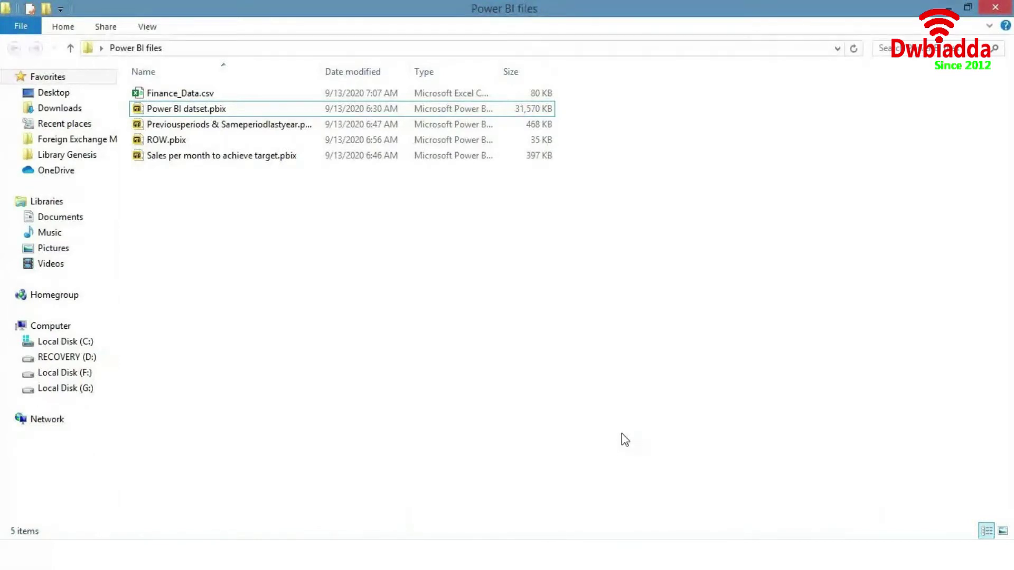
- Open Power BI datset.pbix and Finance_Data.csv from the Power BI files folder
{"action": "key", "text": "Return"}
{"action": "mouse_move", "coordinate": [155, 554]}
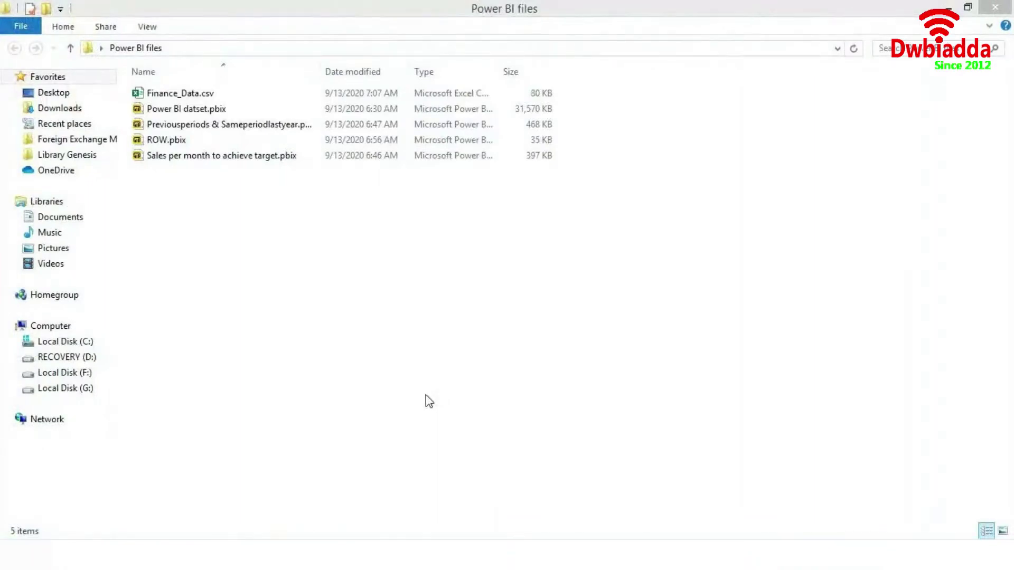
{"action": "left_click", "coordinate": [260, 555]}
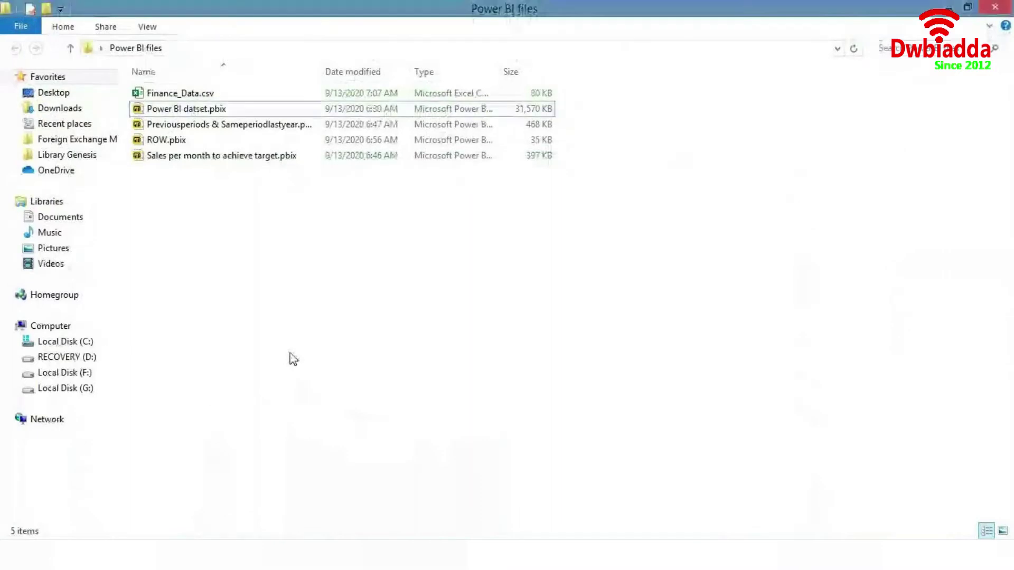
{"action": "key", "text": "Up"}
{"action": "key", "text": "Return"}
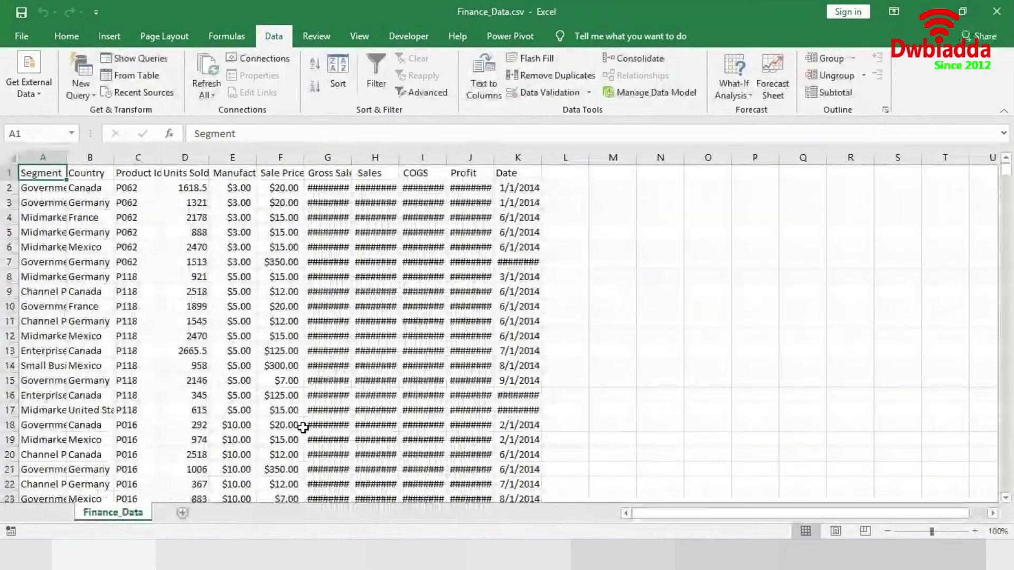
- Select the entire Finance_Data range from A1 to its last cell and autofit all column widths
{"action": "left_click", "coordinate": [331, 354]}
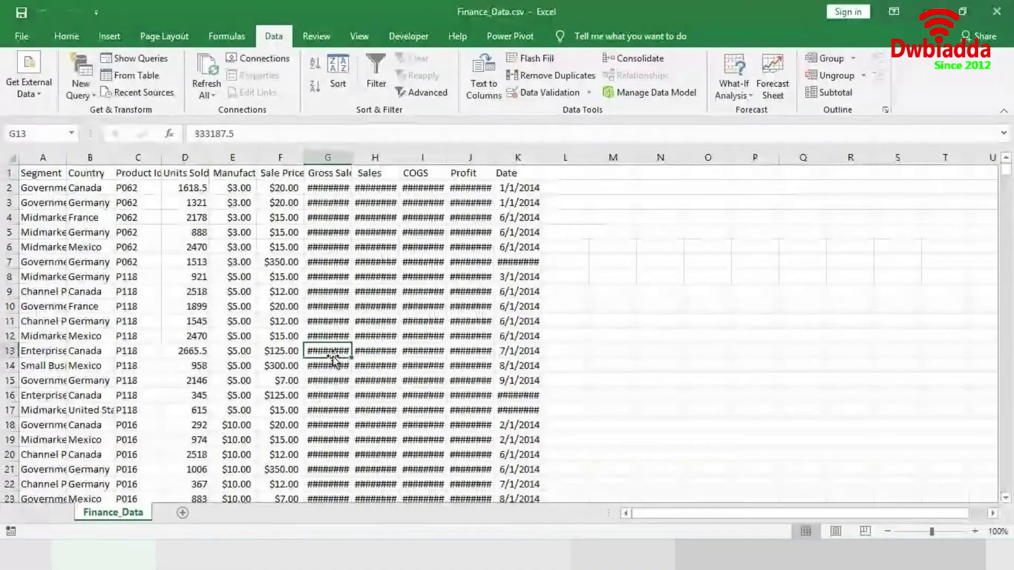
{"action": "key", "text": "ctrl+Home"}
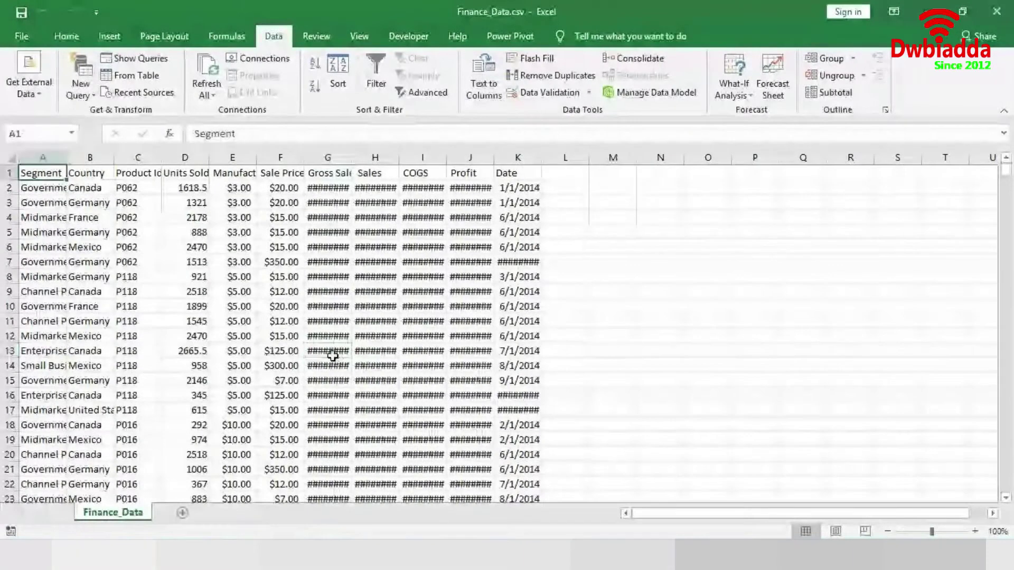
{"action": "mouse_move", "coordinate": [333, 356]}
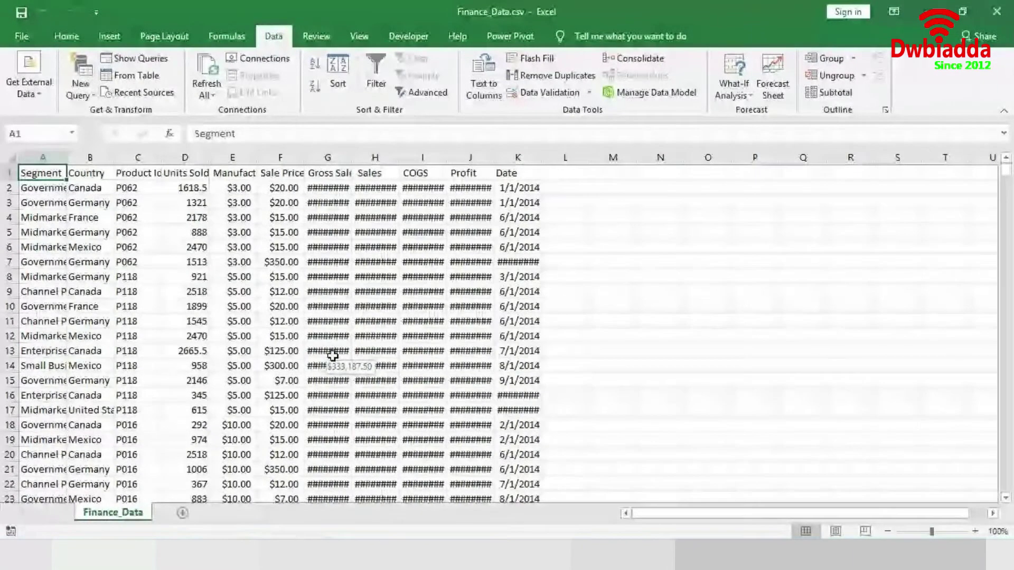
{"action": "key", "text": "ctrl+shift+End"}
{"action": "key", "text": "ctrl+BackSpace"}
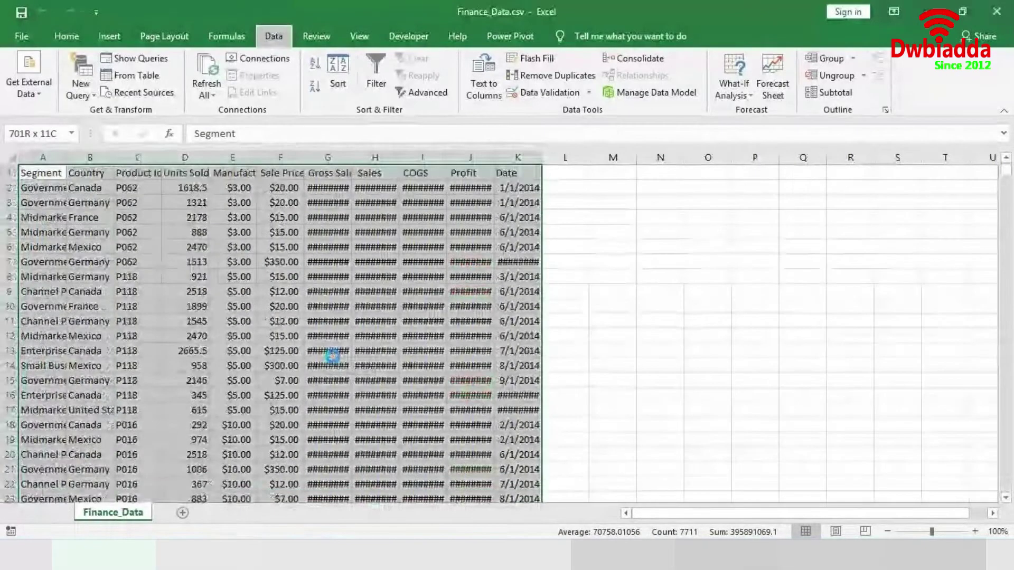
{"action": "key", "text": "alt+o"}
{"action": "key", "text": "c"}
{"action": "key", "text": "a"}
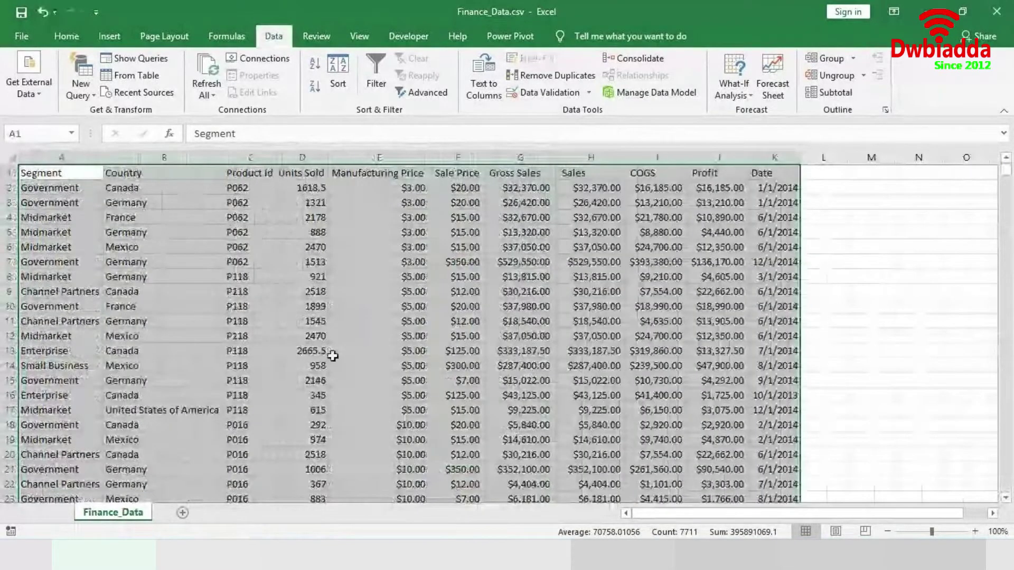
- Check the last row of the finance data and return to cell A1
{"action": "key", "text": "ctrl+Home"}
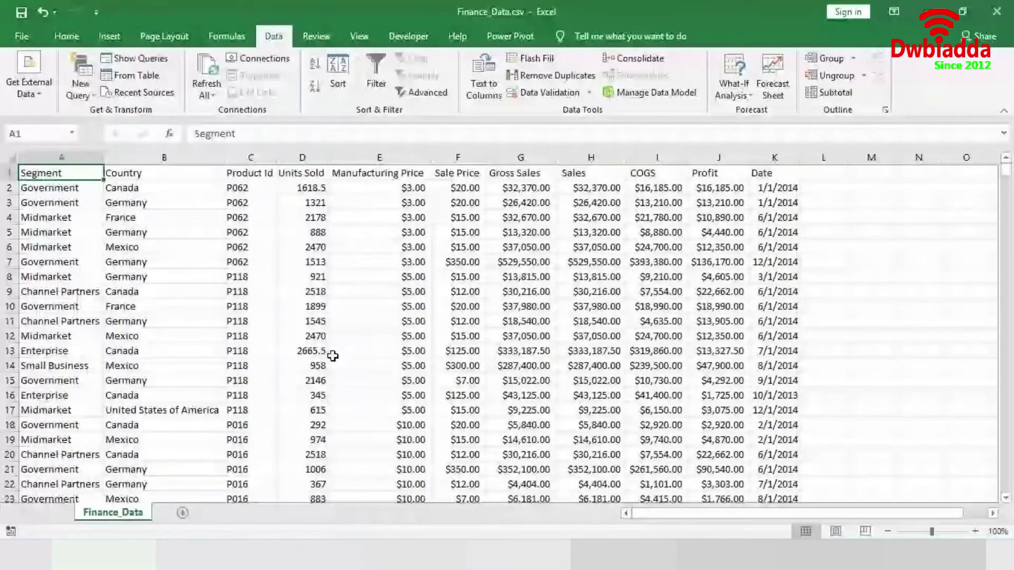
{"action": "key", "text": "ctrl+Down"}
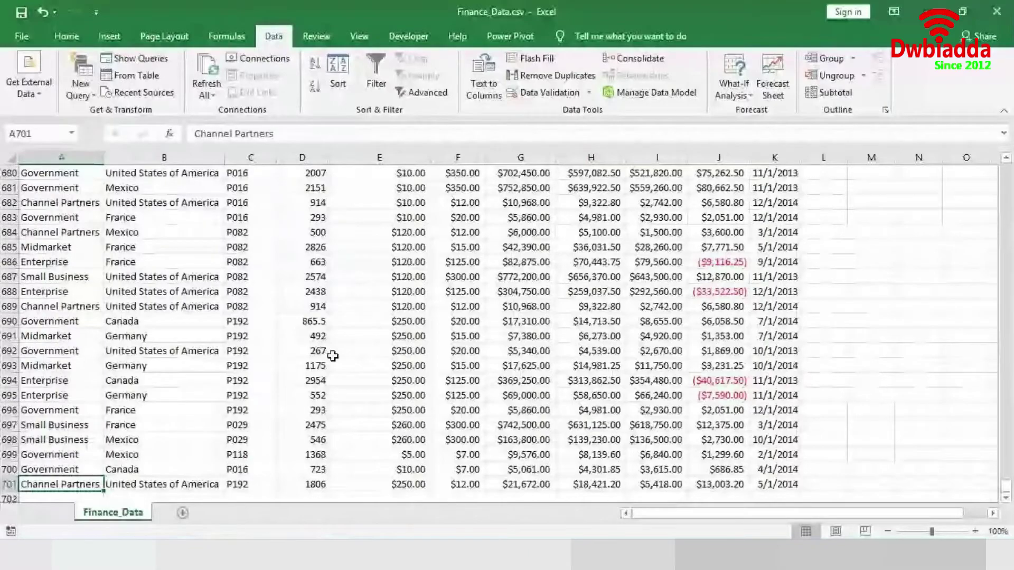
{"action": "key", "text": "ctrl+Home"}
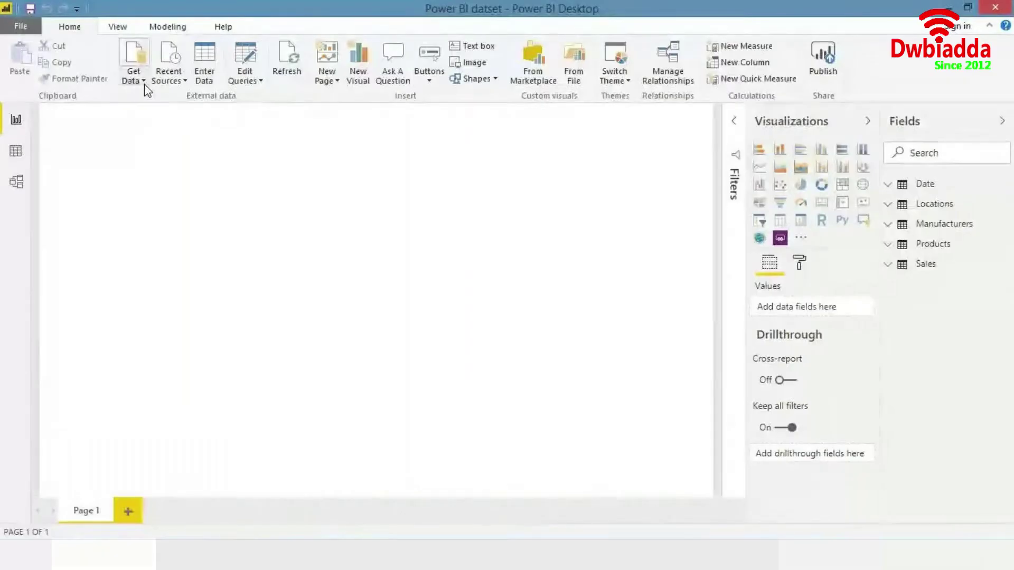
{"action": "left_click", "coordinate": [145, 85]}
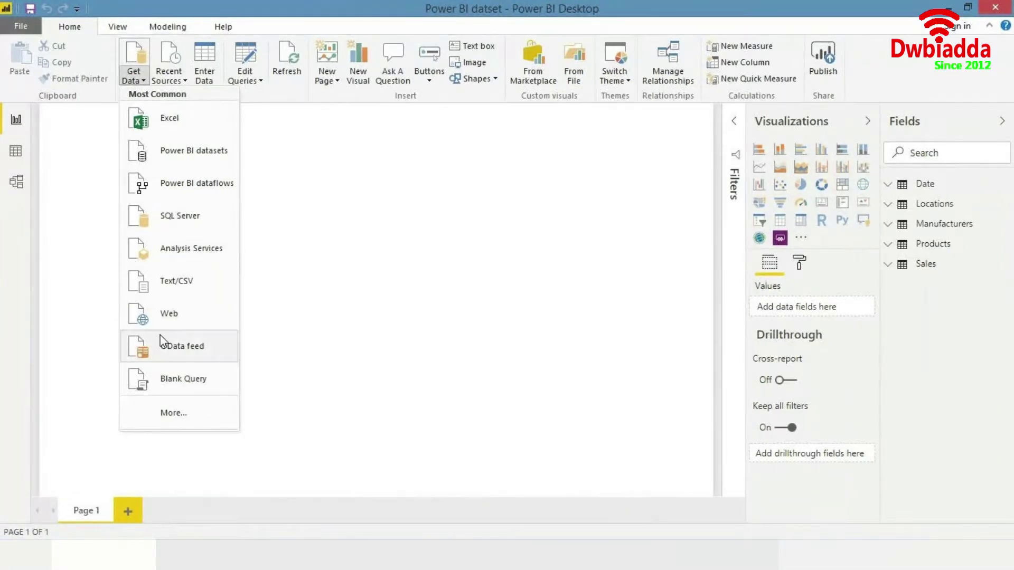
{"action": "left_click", "coordinate": [200, 324]}
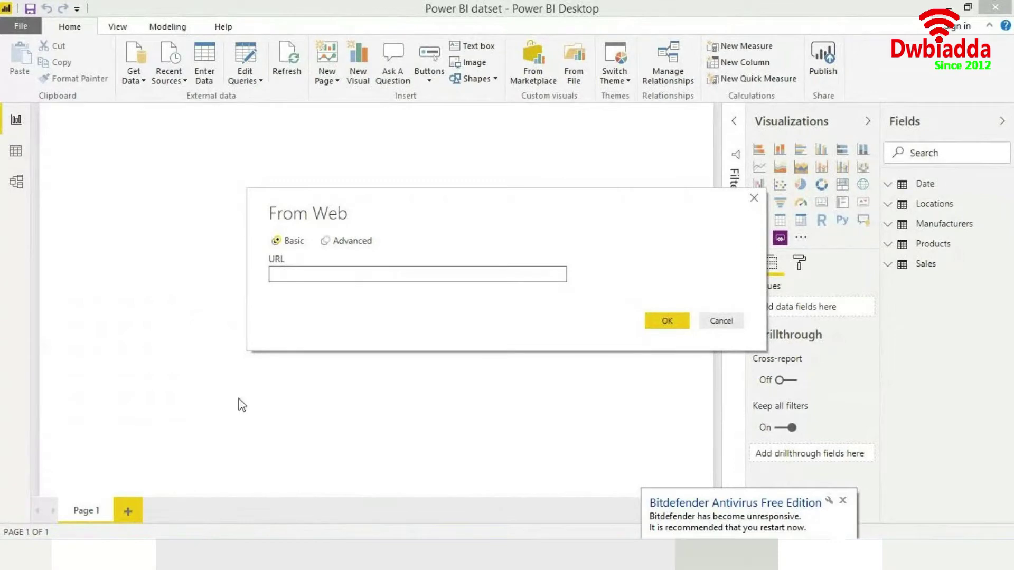
{"action": "left_click", "coordinate": [734, 328]}
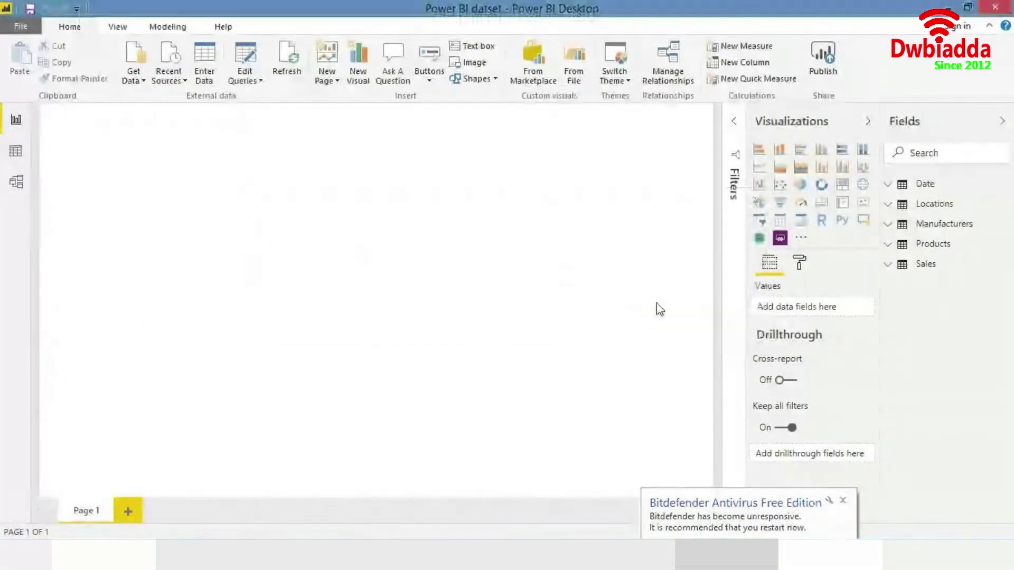
- In Power BI Desktop, import Finance_Data.csv as a Text/CSV source and open it in Power Query Editor for transformation
{"action": "left_click", "coordinate": [133, 76]}
{"action": "left_click", "coordinate": [156, 279]}
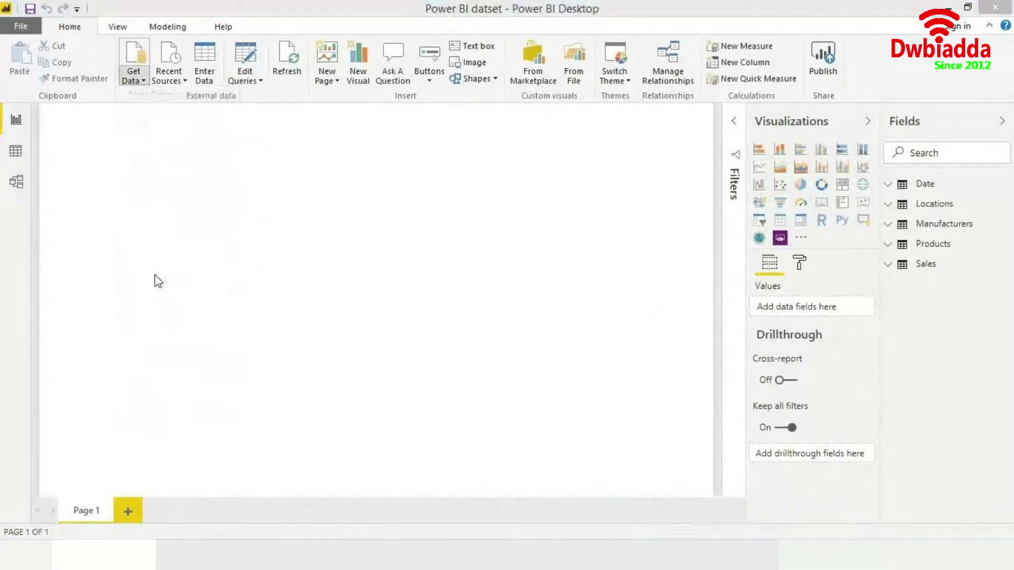
{"action": "double_click", "coordinate": [210, 198]}
{"action": "left_click", "coordinate": [205, 108]}
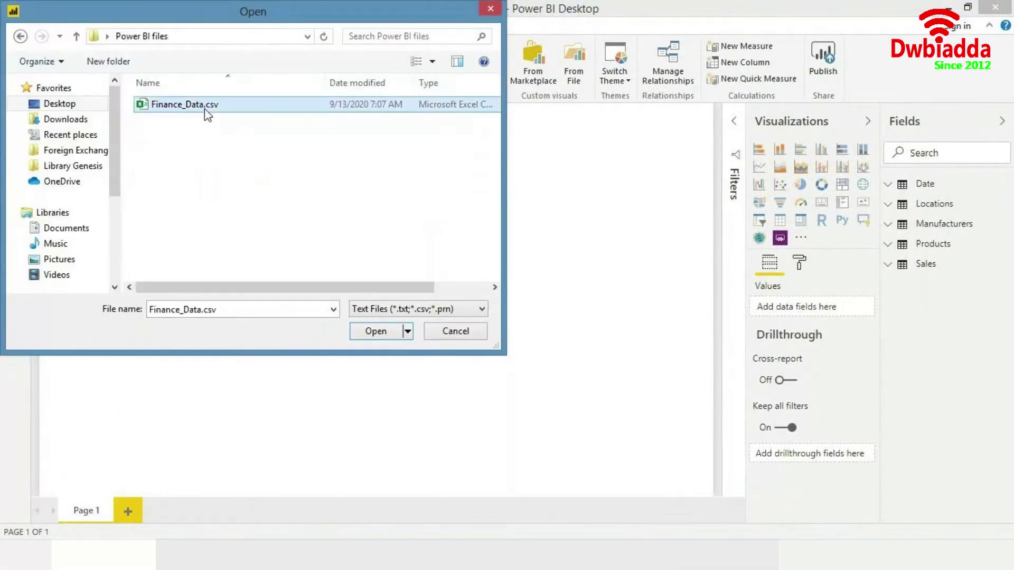
{"action": "double_click", "coordinate": [204, 109]}
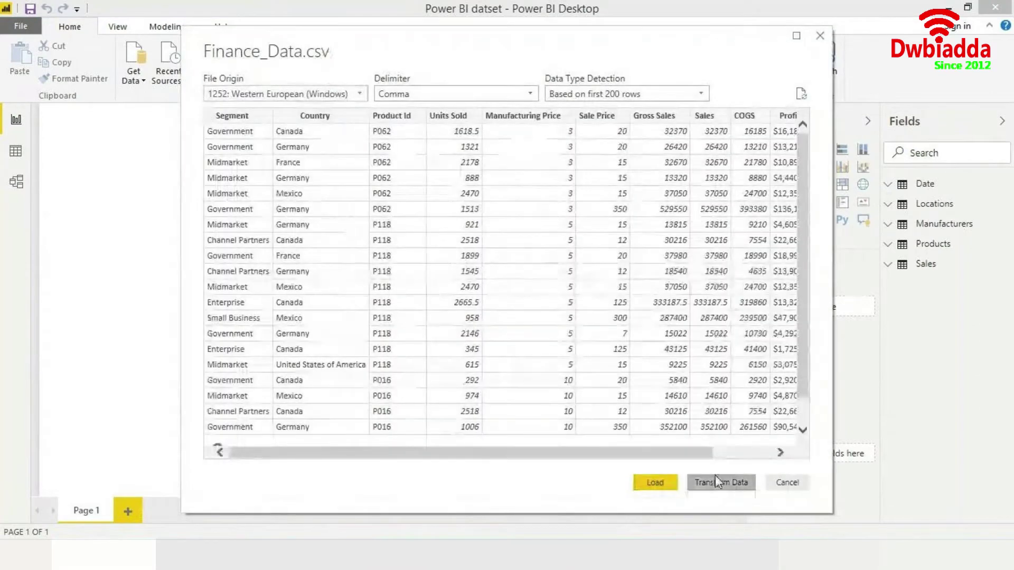
{"action": "left_click", "coordinate": [717, 481]}
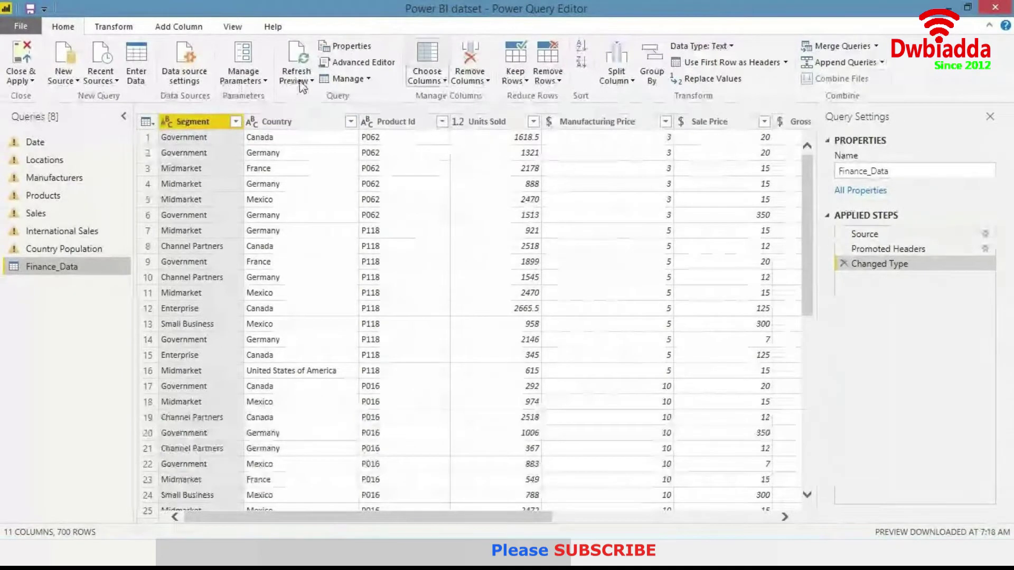
- Select the Country column of the Finance_Data query for a column transformation
{"action": "left_click", "coordinate": [134, 31]}
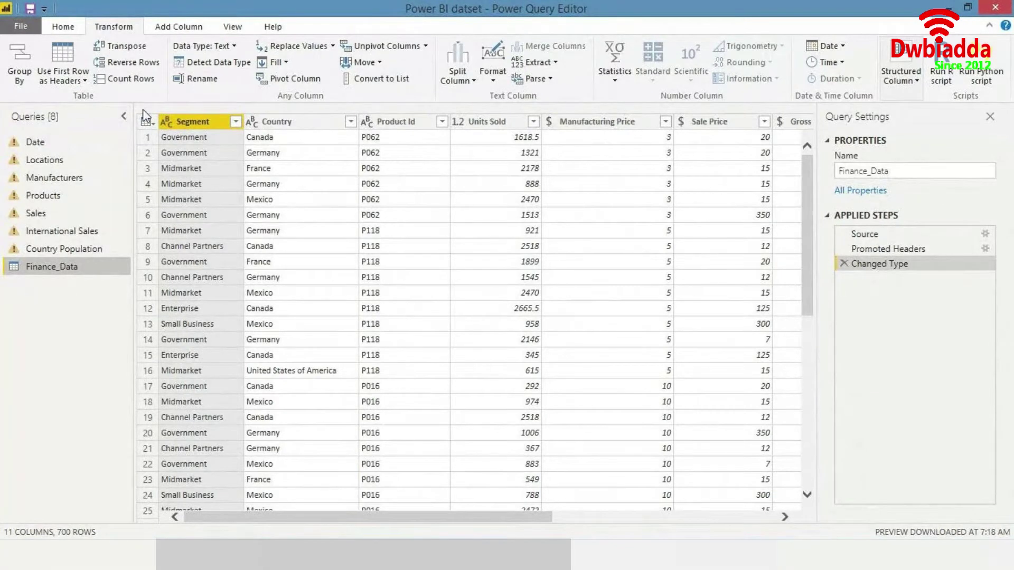
{"action": "left_click", "coordinate": [328, 120]}
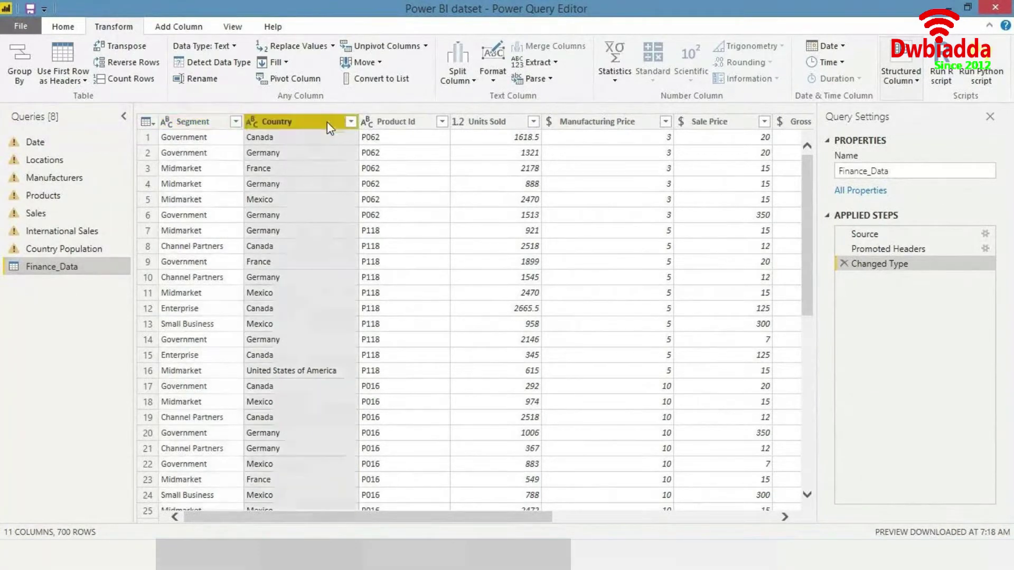
{"action": "scroll", "coordinate": [314, 258], "scroll_direction": "down", "scroll_amount": 3}
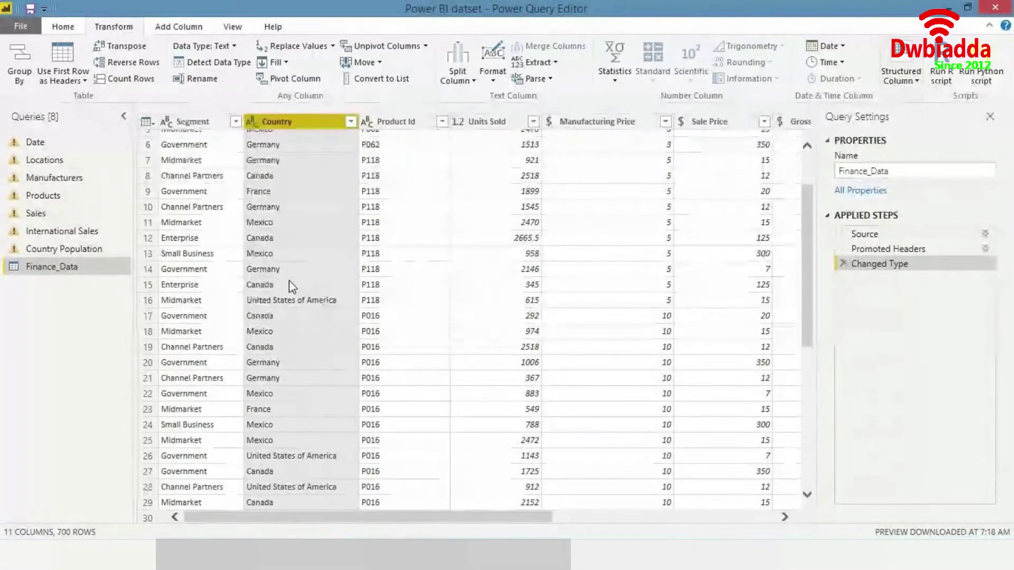
{"action": "left_click", "coordinate": [457, 78]}
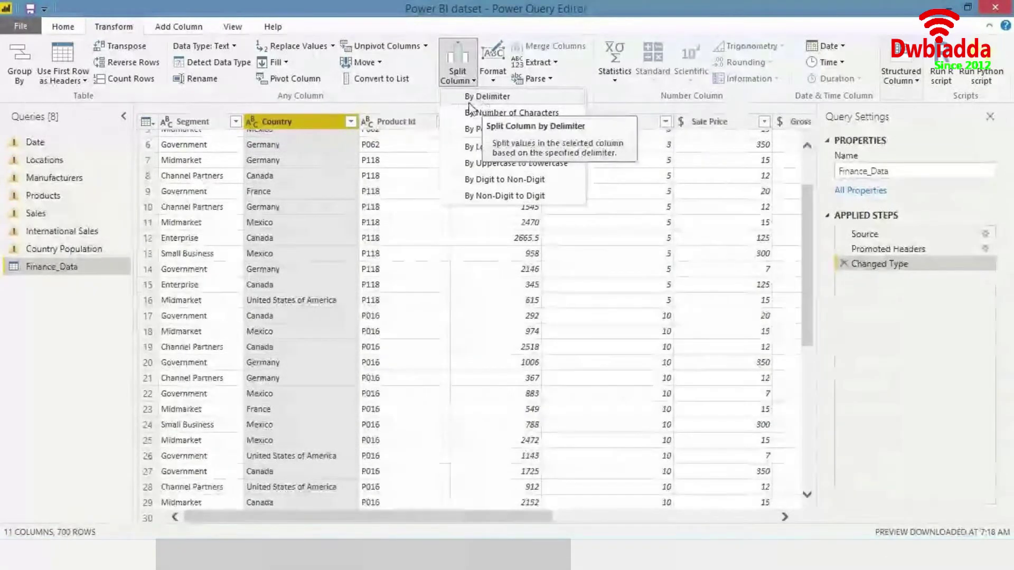
{"action": "left_click", "coordinate": [456, 65]}
{"action": "left_click", "coordinate": [456, 66]}
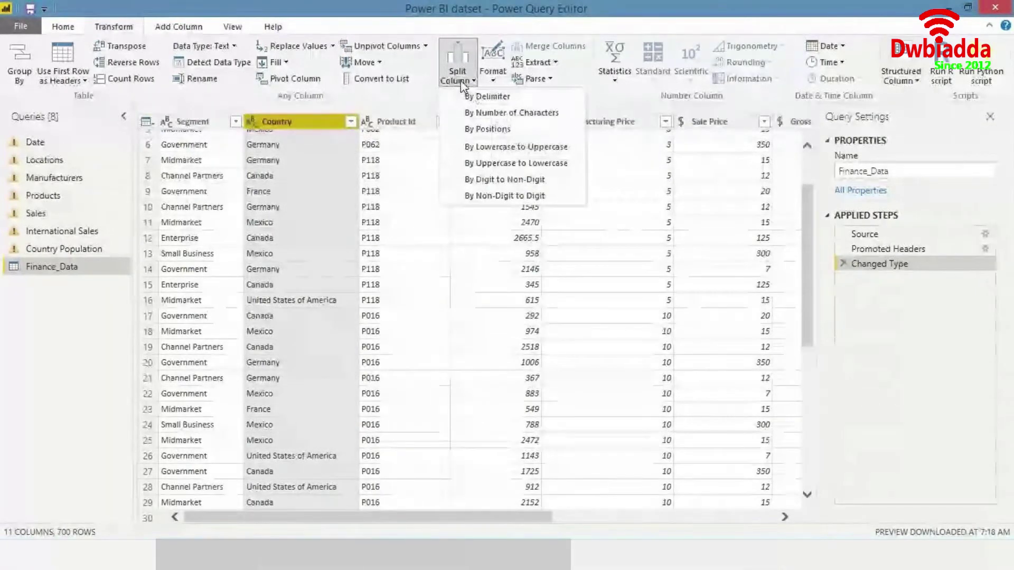
{"action": "left_click", "coordinate": [478, 87]}
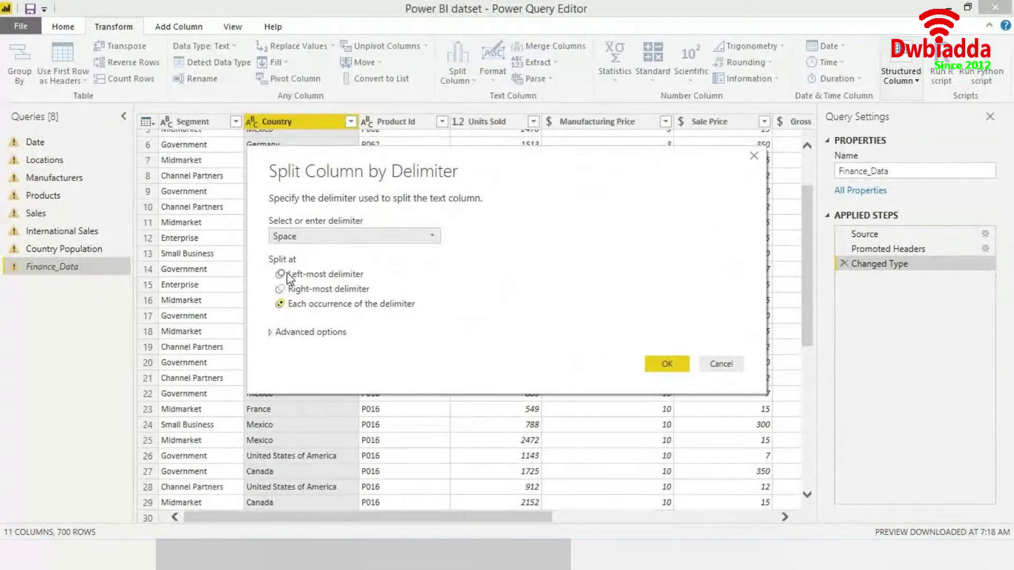
{"action": "left_click_drag", "start_coordinate": [406, 154], "coordinate": [369, 200]}
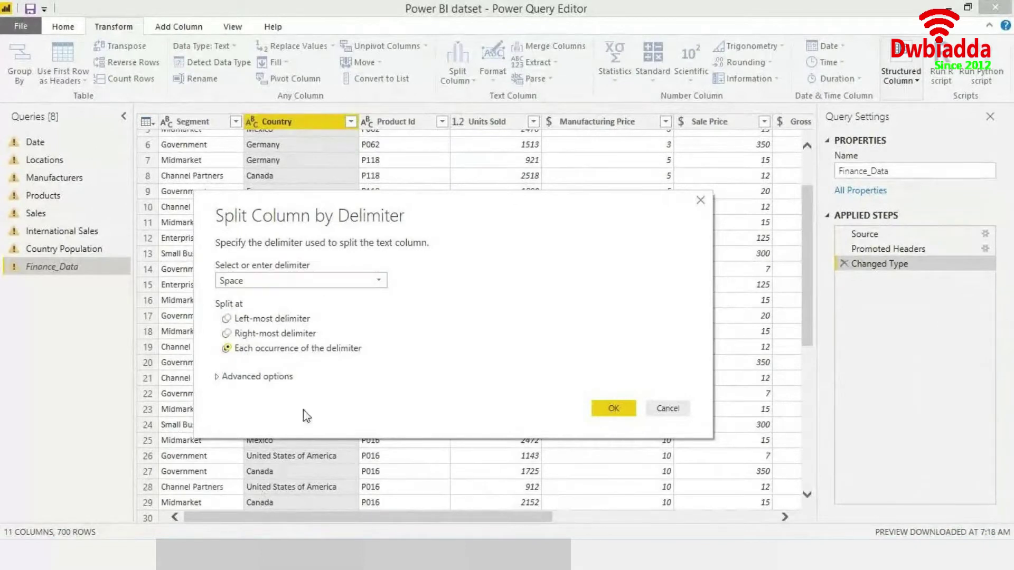
{"action": "left_click", "coordinate": [674, 411]}
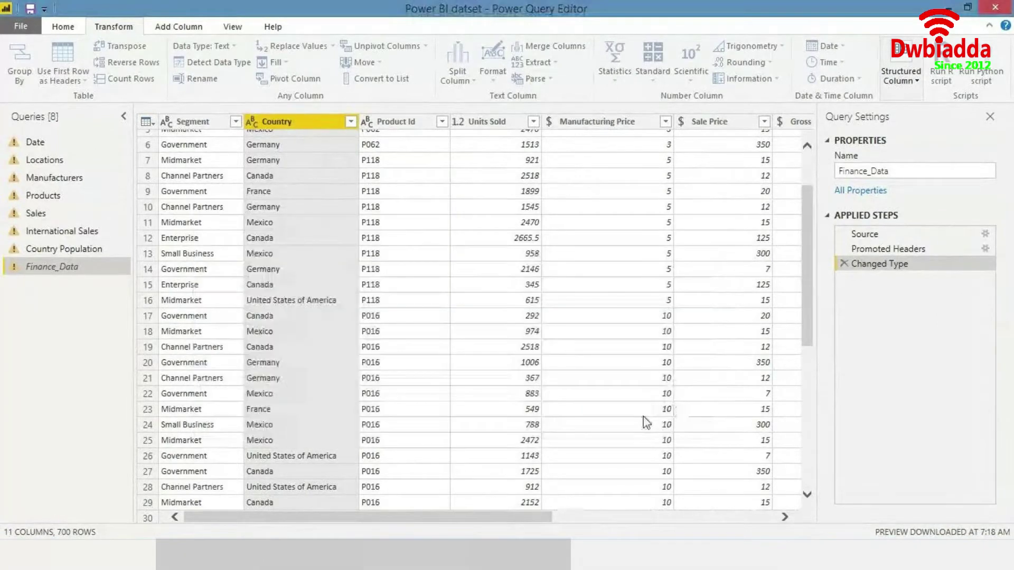
- Split the Country column by the Space delimiter at each occurrence of the delimiter
{"action": "scroll", "coordinate": [351, 449], "scroll_direction": "down", "scroll_amount": 2}
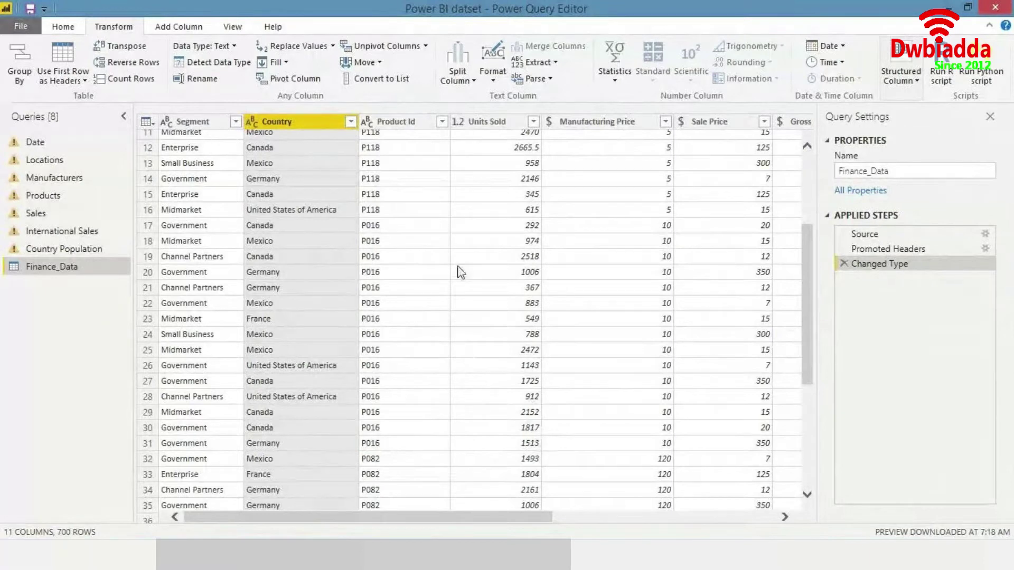
{"action": "scroll", "coordinate": [280, 254], "scroll_direction": "down", "scroll_amount": 3}
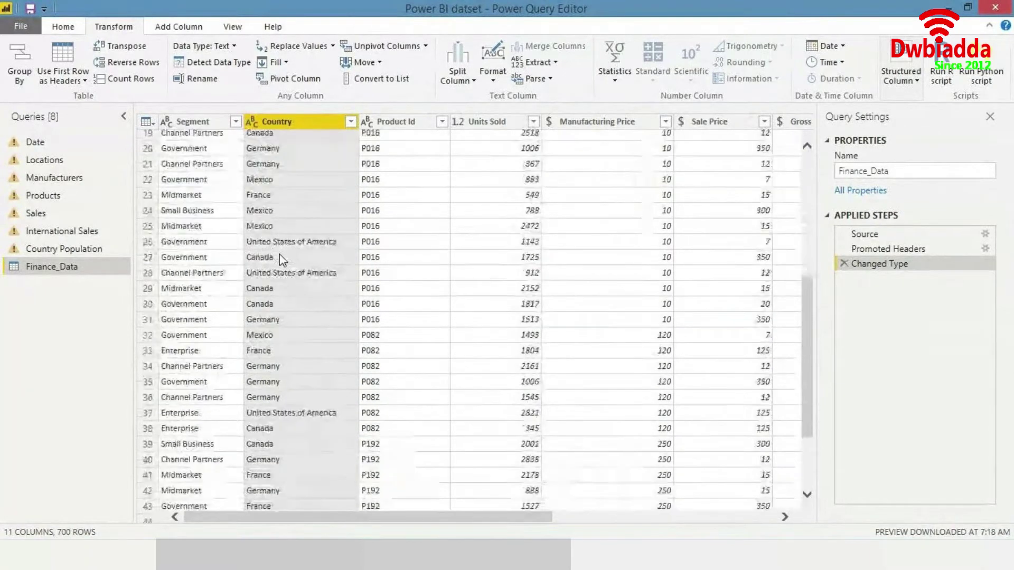
{"action": "scroll", "coordinate": [280, 254], "scroll_direction": "down", "scroll_amount": 2}
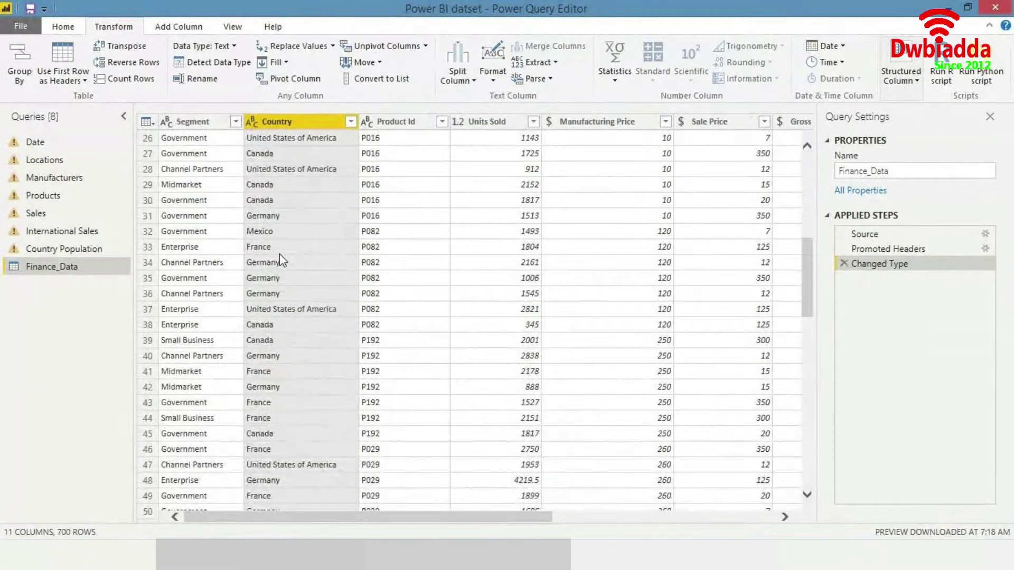
{"action": "scroll", "coordinate": [283, 318], "scroll_direction": "up", "scroll_amount": 9}
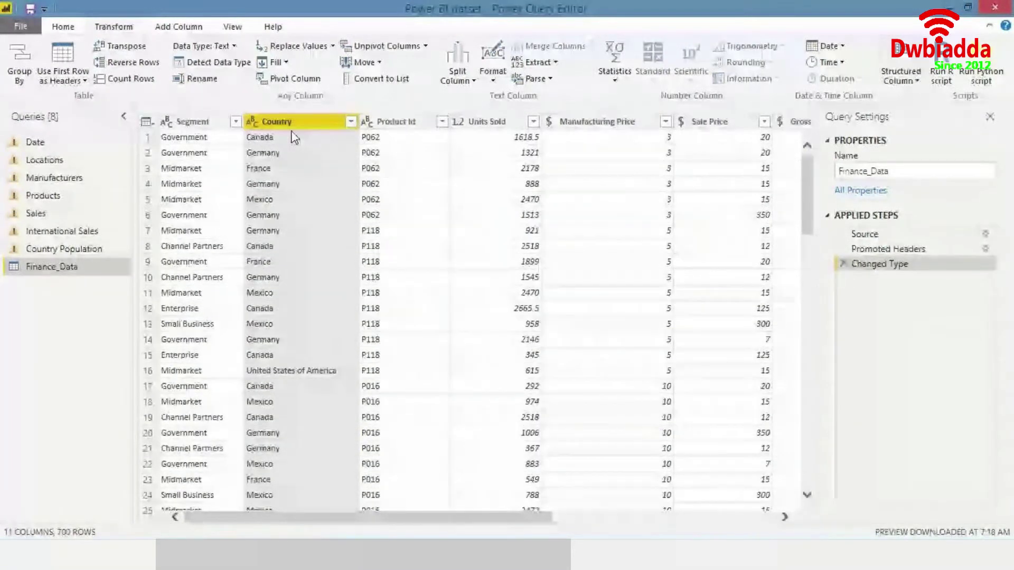
{"action": "left_click", "coordinate": [457, 86]}
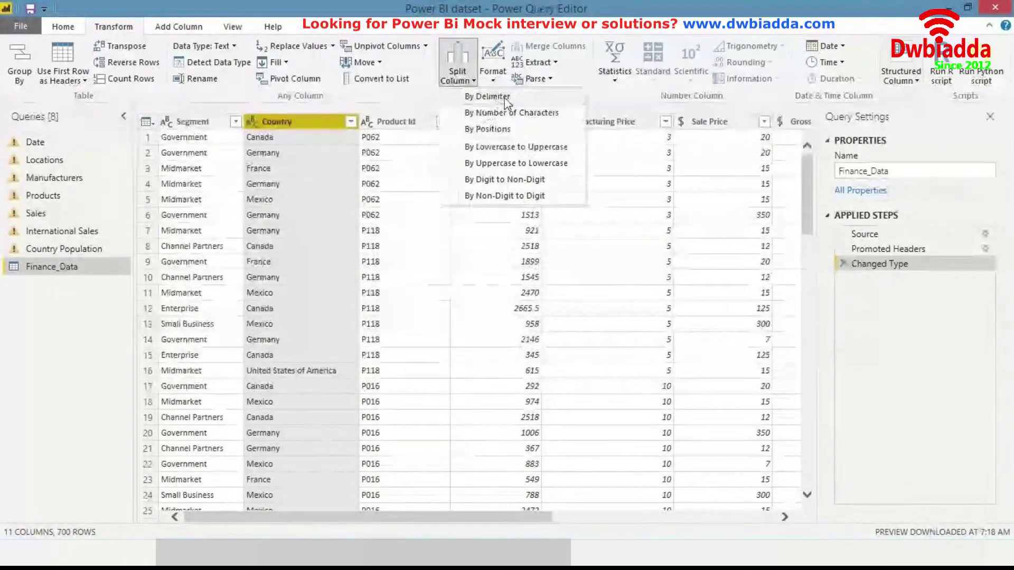
{"action": "left_click", "coordinate": [459, 53]}
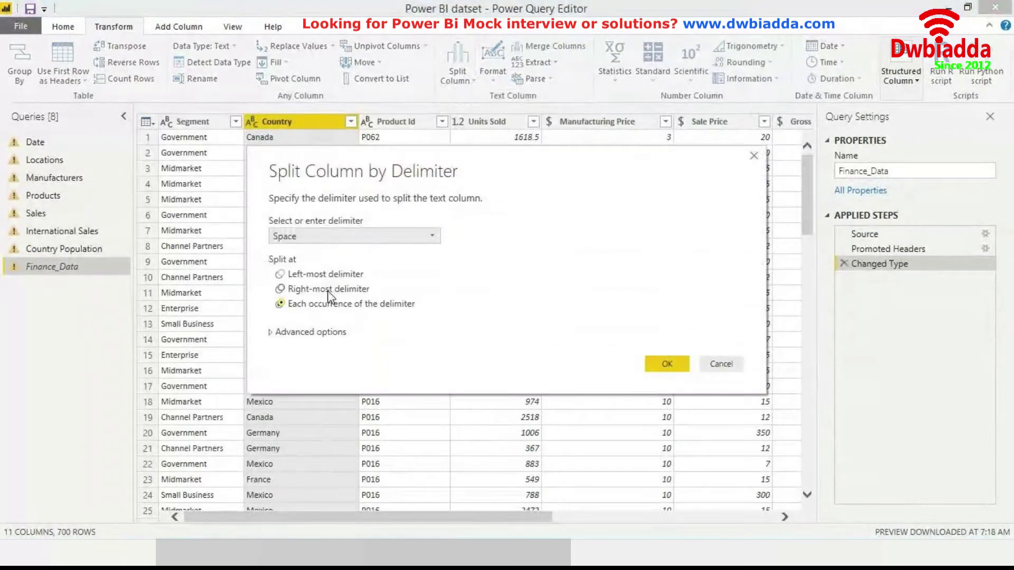
{"action": "left_click", "coordinate": [330, 305]}
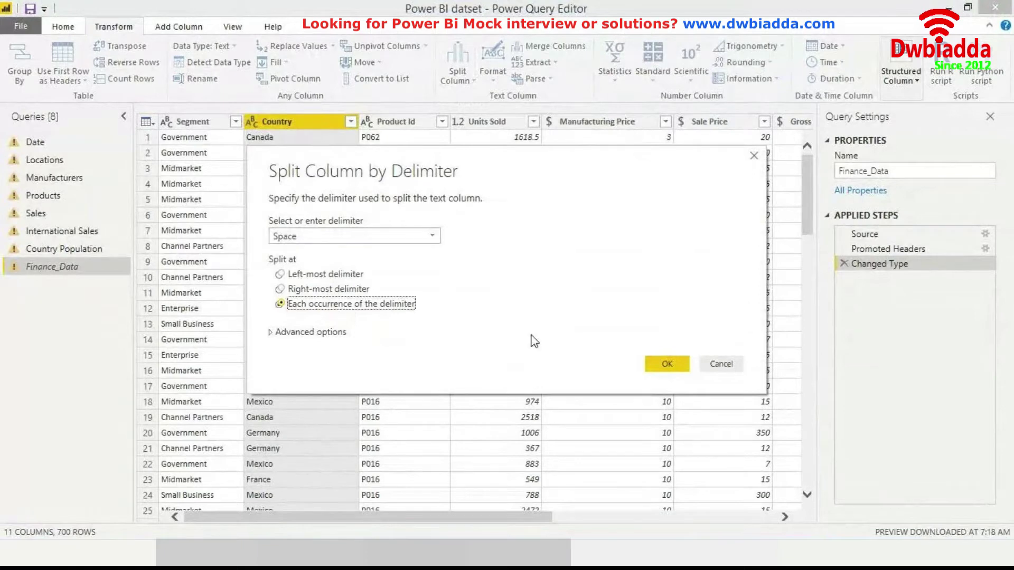
{"action": "left_click", "coordinate": [664, 363]}
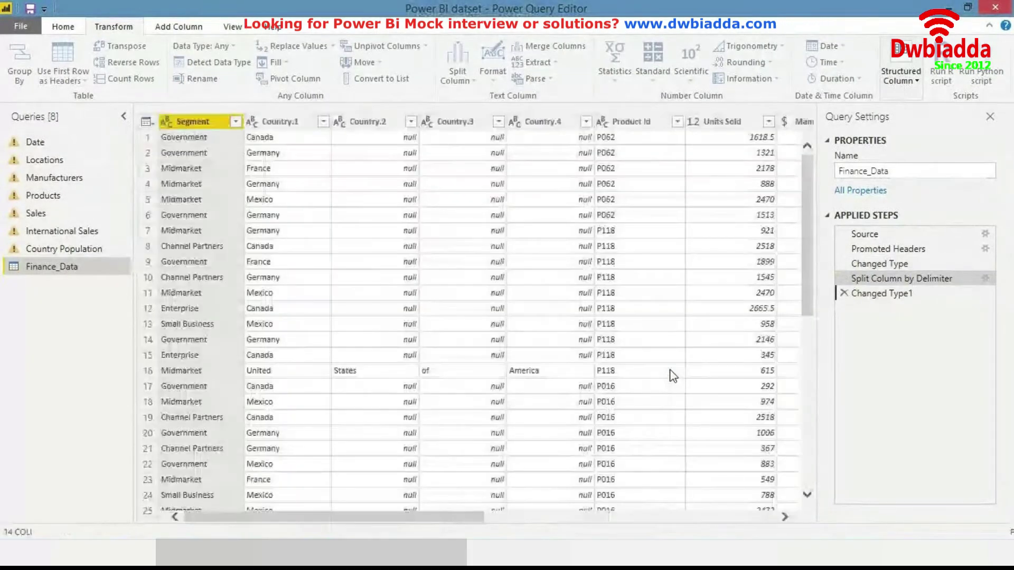
{"action": "left_click", "coordinate": [673, 372]}
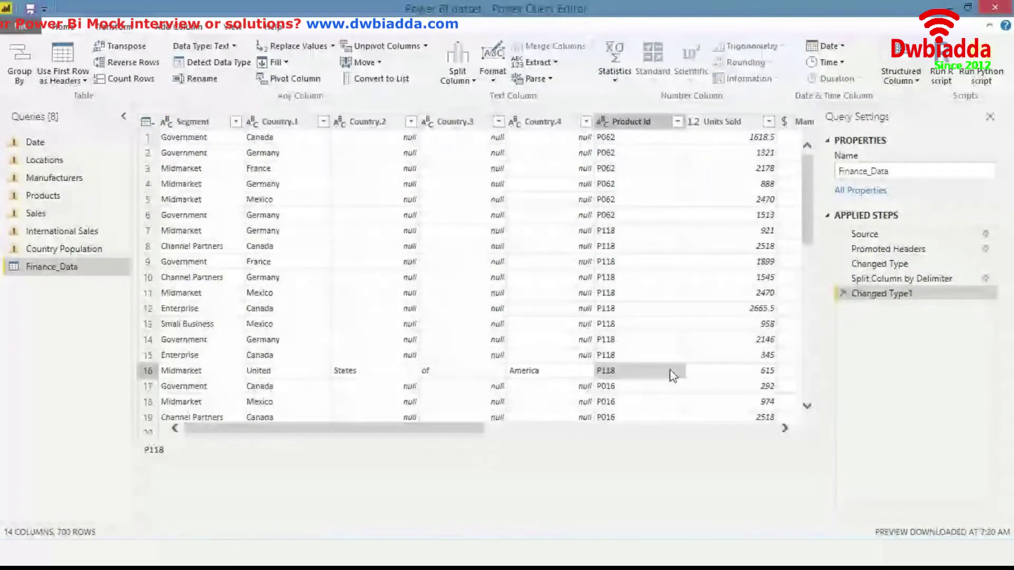
- Inspect the split columns Country.1, Country.2, Country.3 and Country.4 one by one
{"action": "left_click", "coordinate": [291, 122]}
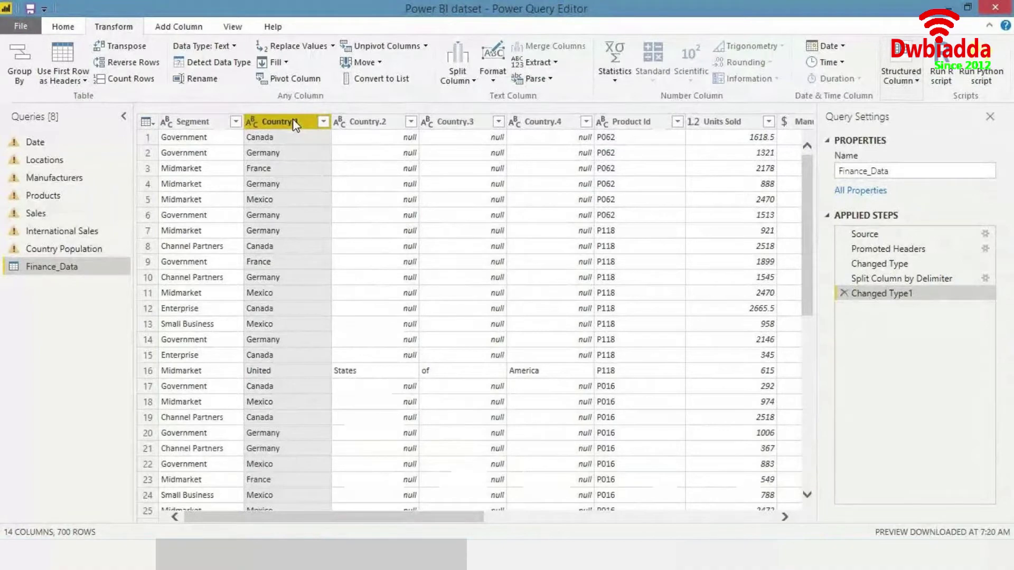
{"action": "left_click", "coordinate": [379, 122]}
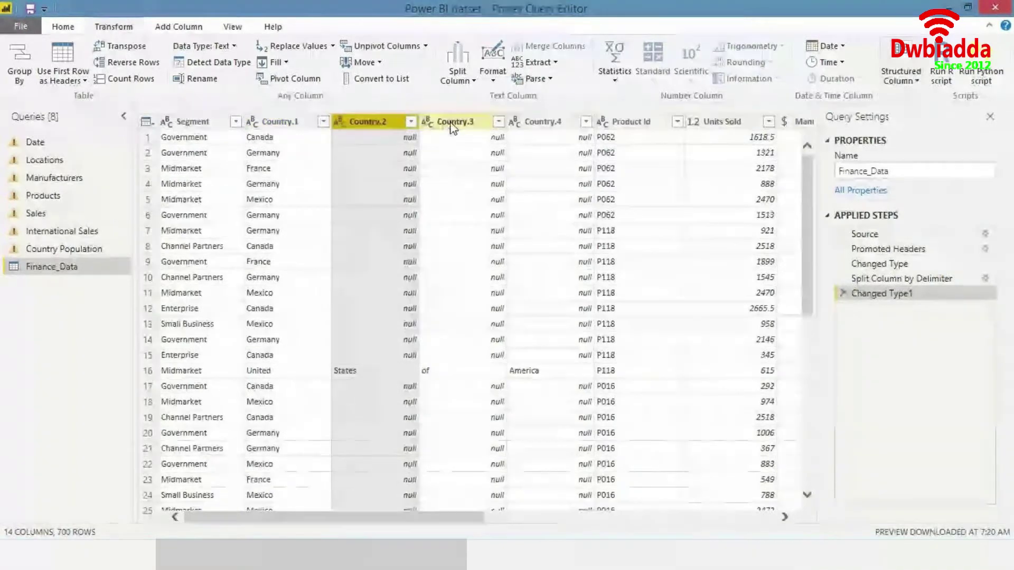
{"action": "left_click", "coordinate": [450, 121]}
{"action": "left_click", "coordinate": [555, 119]}
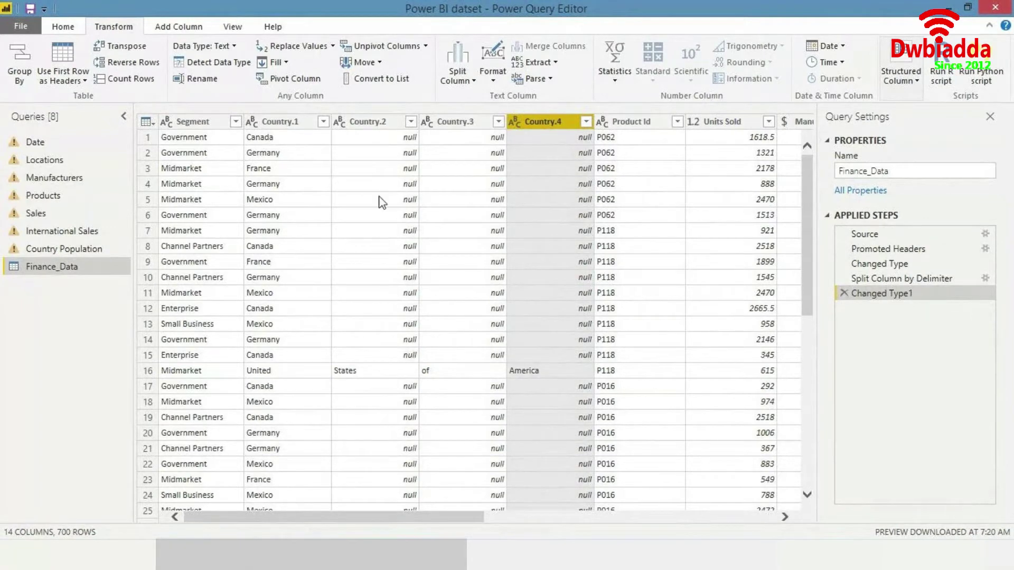
- Select the Country.1, Country.2, Country.3 and Country.4 columns together, in that order
{"action": "key", "text": "Left"}
{"action": "key", "text": "Left"}
{"action": "key", "text": "Left"}
{"action": "left_click", "coordinate": [538, 117], "text": "shift"}
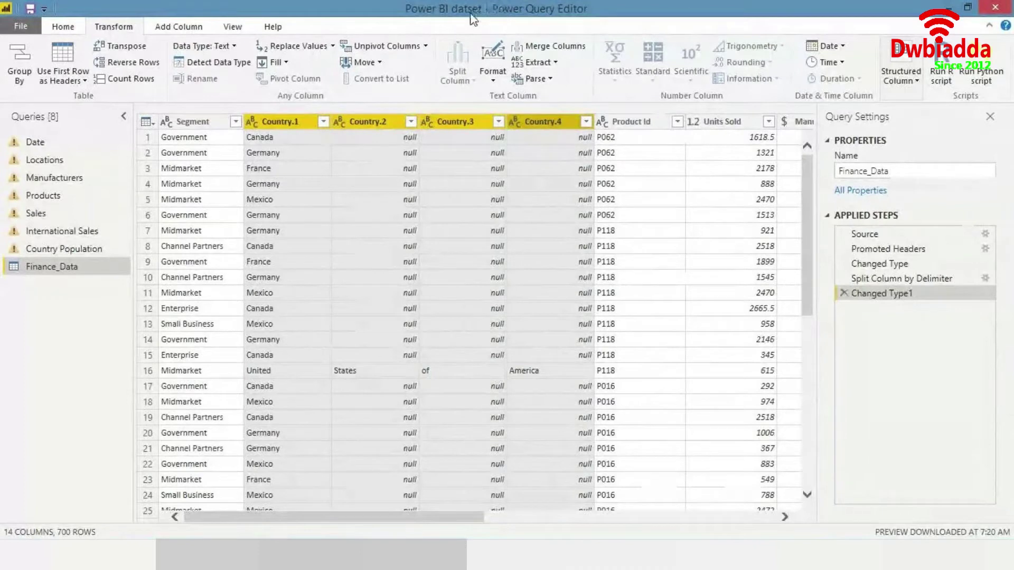
{"action": "left_click", "coordinate": [292, 121]}
{"action": "left_click", "coordinate": [341, 123], "text": "shift"}
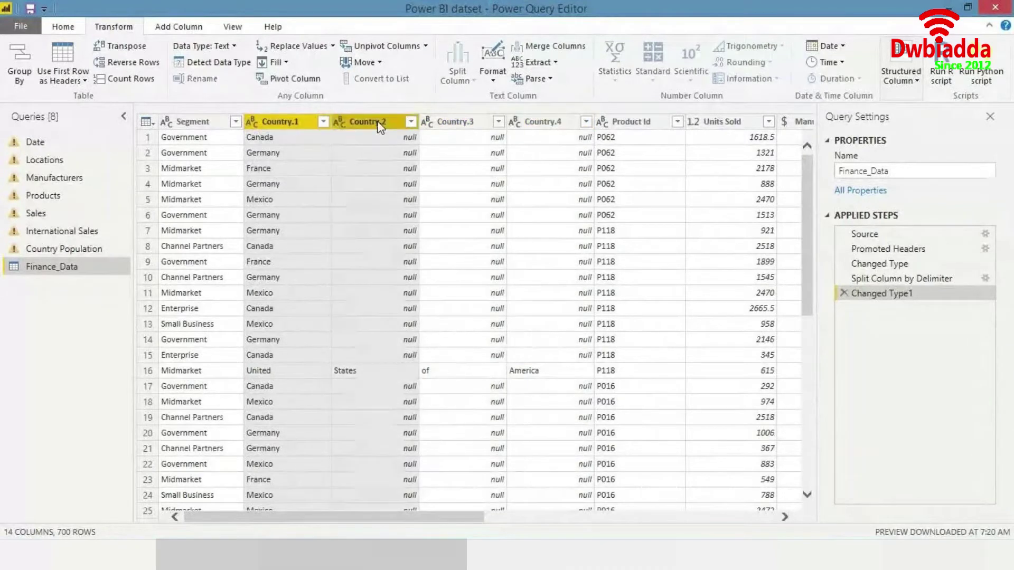
{"action": "left_click", "coordinate": [303, 125]}
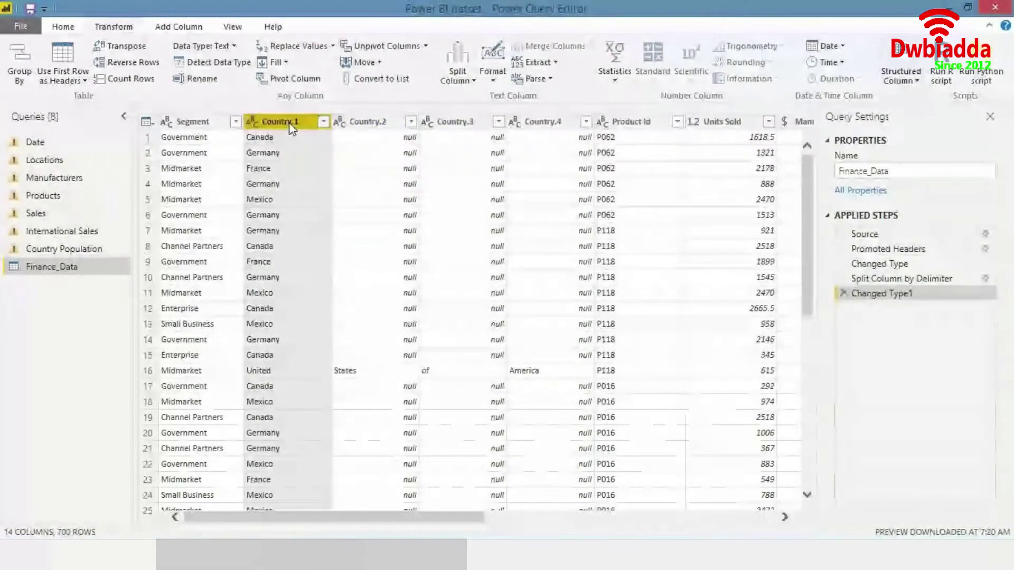
{"action": "left_click", "coordinate": [364, 123], "text": "shift"}
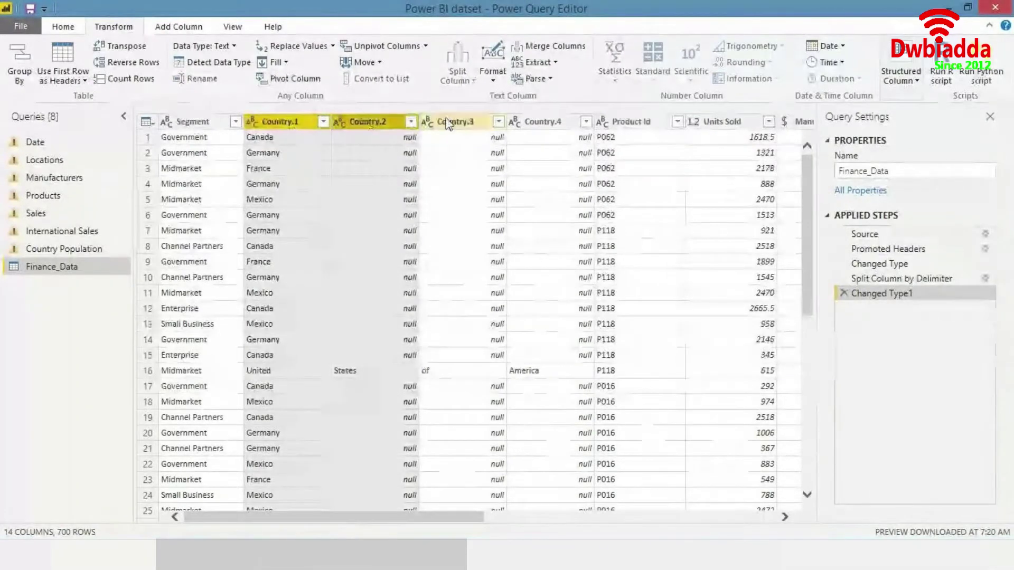
{"action": "left_click", "coordinate": [446, 123], "text": "shift"}
{"action": "left_click", "coordinate": [541, 122], "text": "shift"}
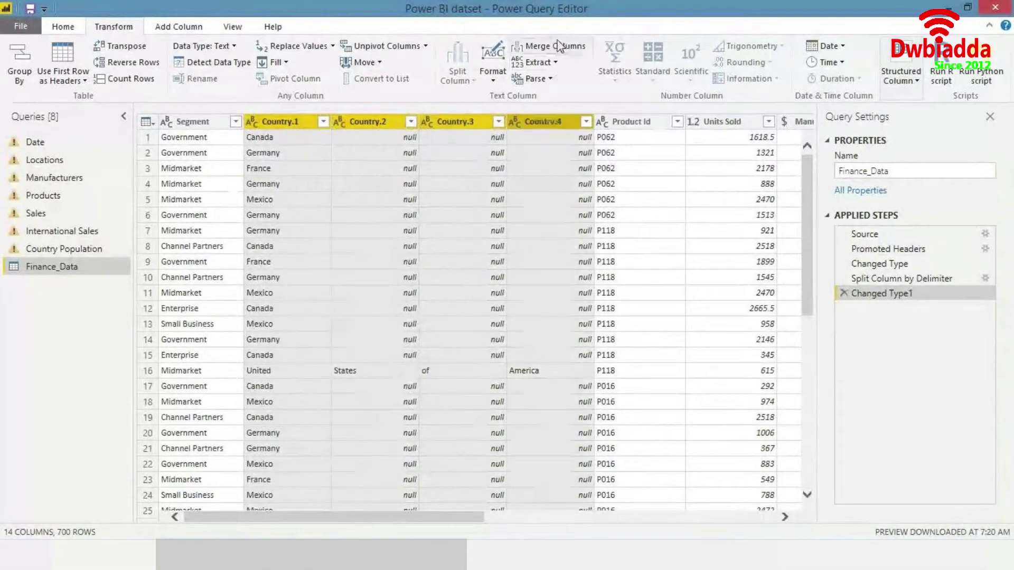
- Merge the selected columns into a new column named Country, using a custom "-" separator
{"action": "left_click", "coordinate": [558, 47]}
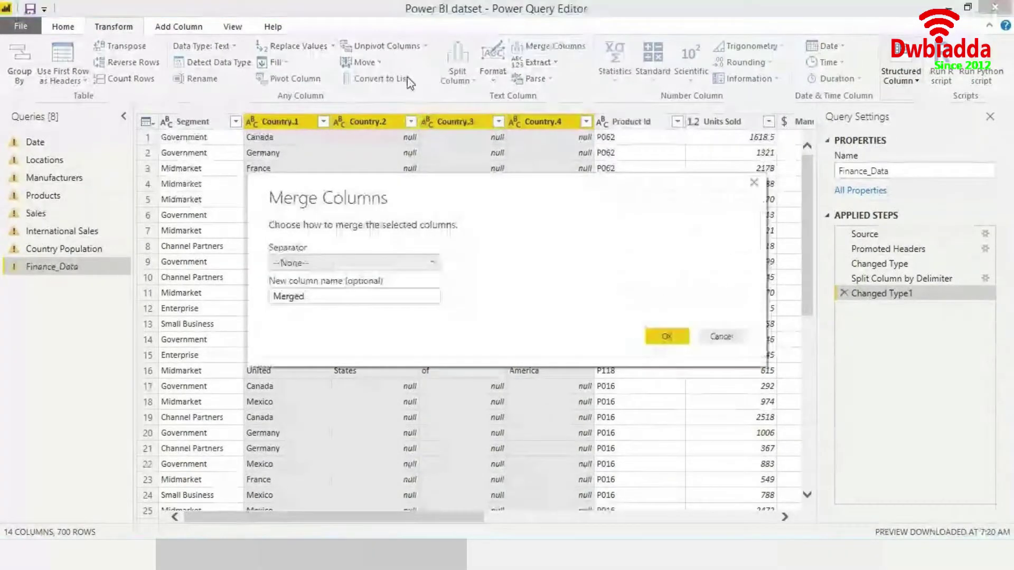
{"action": "left_click", "coordinate": [401, 262]}
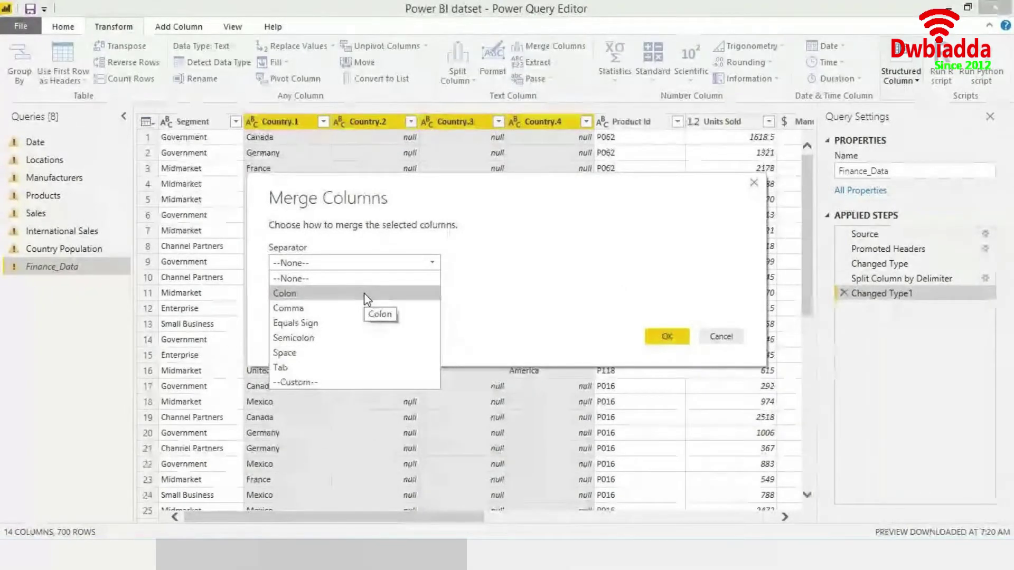
{"action": "left_click", "coordinate": [330, 384]}
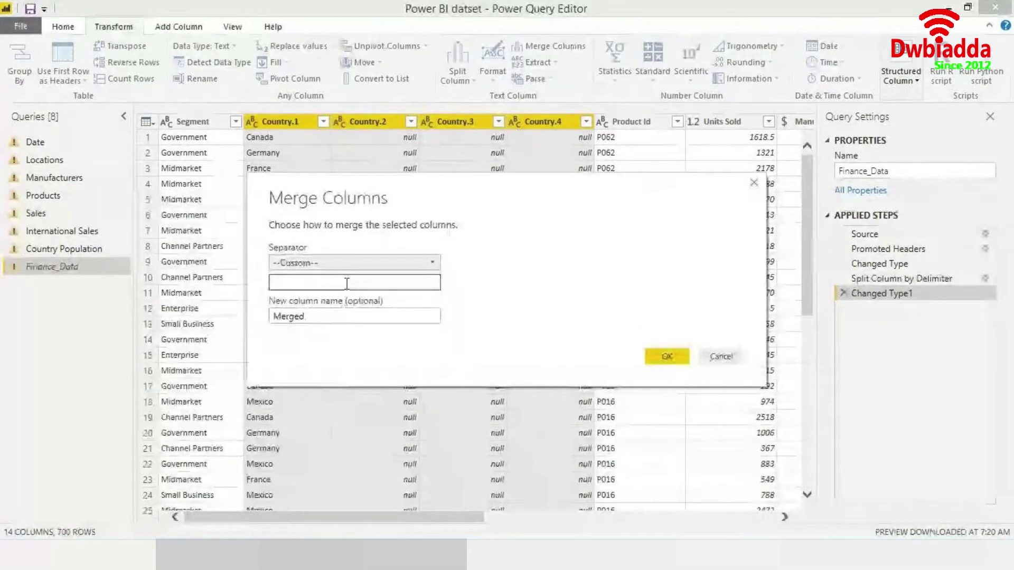
{"action": "left_click", "coordinate": [346, 284]}
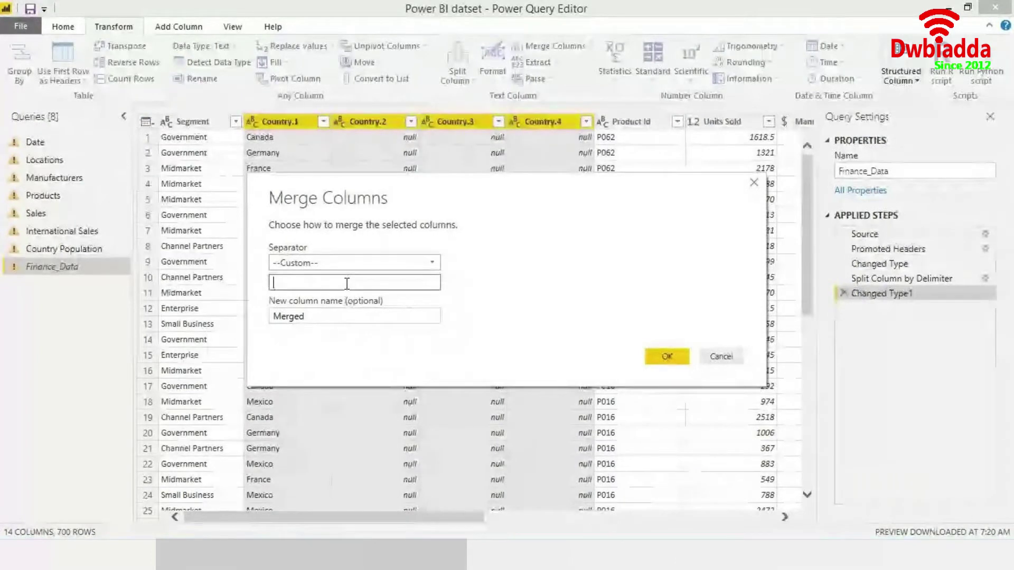
{"action": "type", "text": "-"}
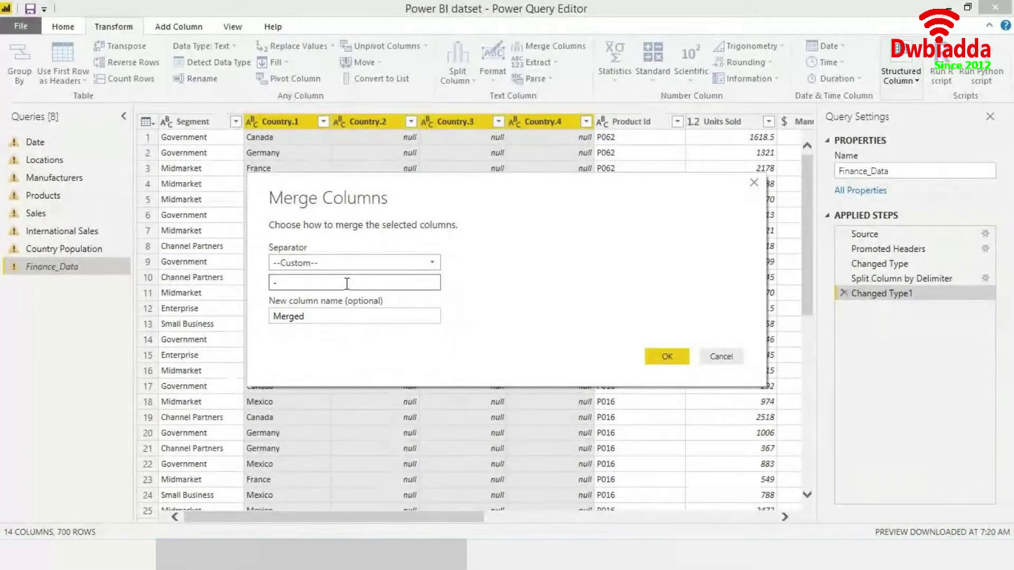
{"action": "left_click", "coordinate": [667, 357]}
{"action": "left_click", "coordinate": [376, 317]}
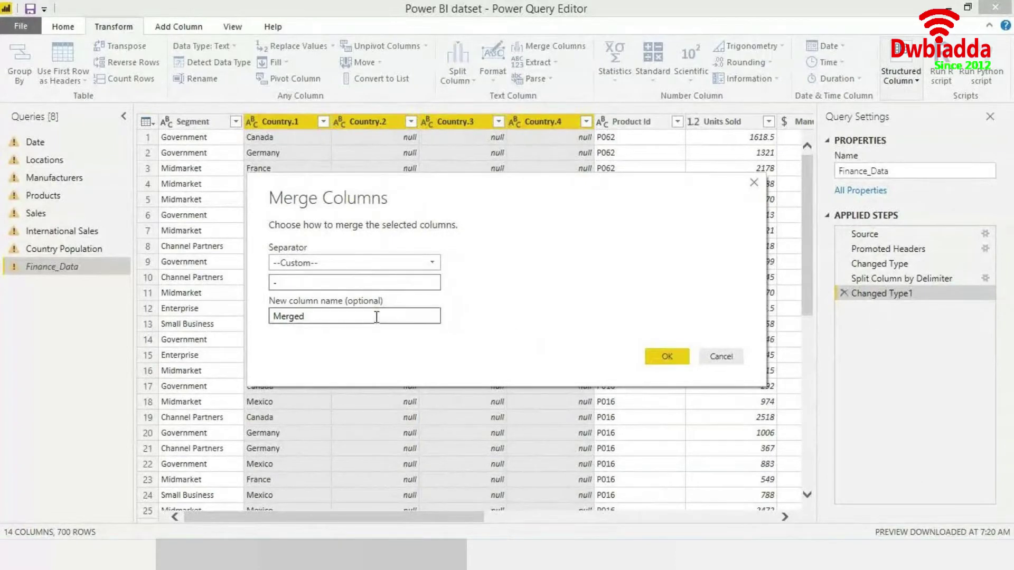
{"action": "double_click", "coordinate": [376, 317]}
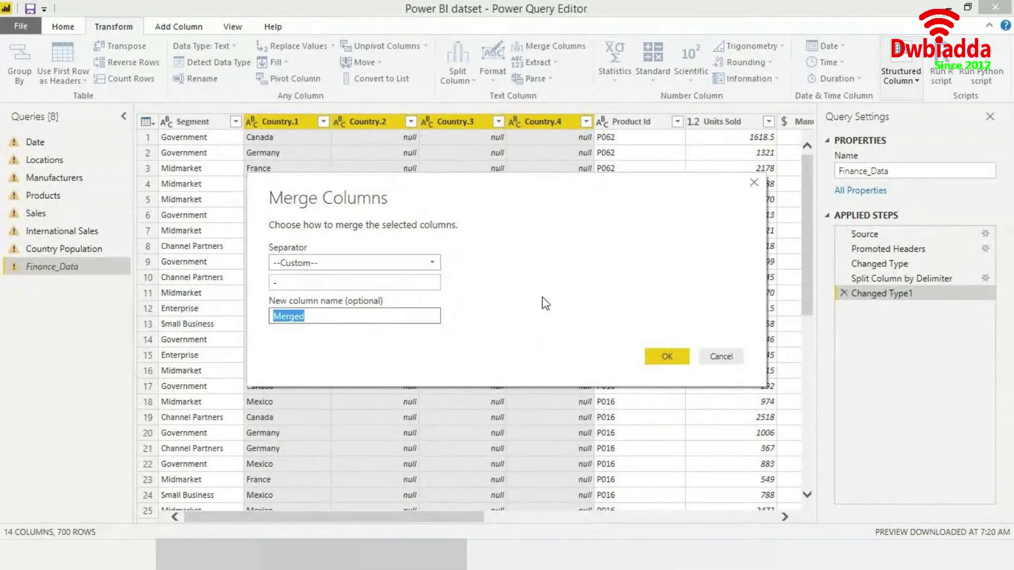
{"action": "type", "text": "Count"}
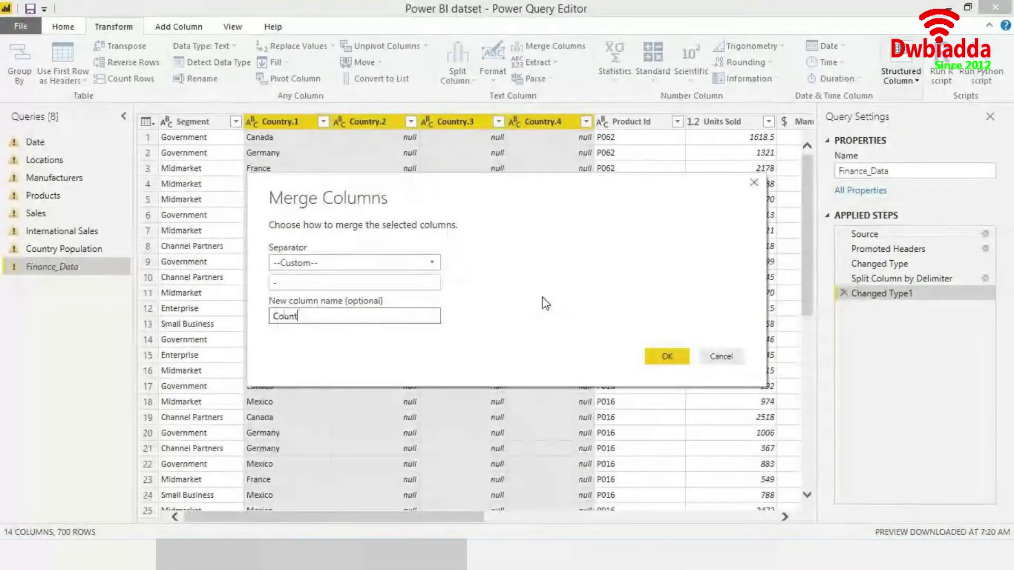
{"action": "type", "text": "ry"}
{"action": "left_click", "coordinate": [669, 358]}
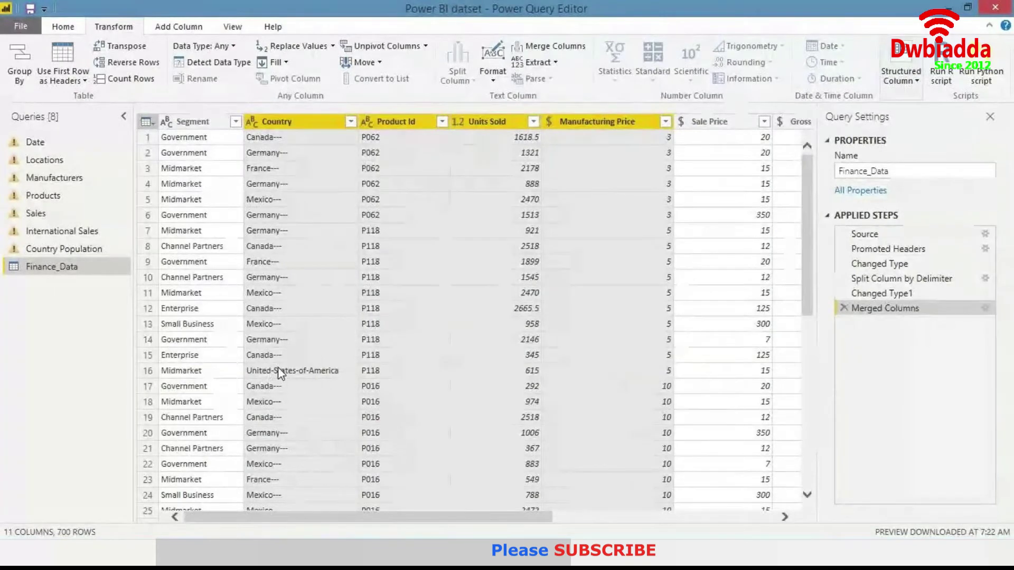
{"action": "left_click", "coordinate": [291, 126]}
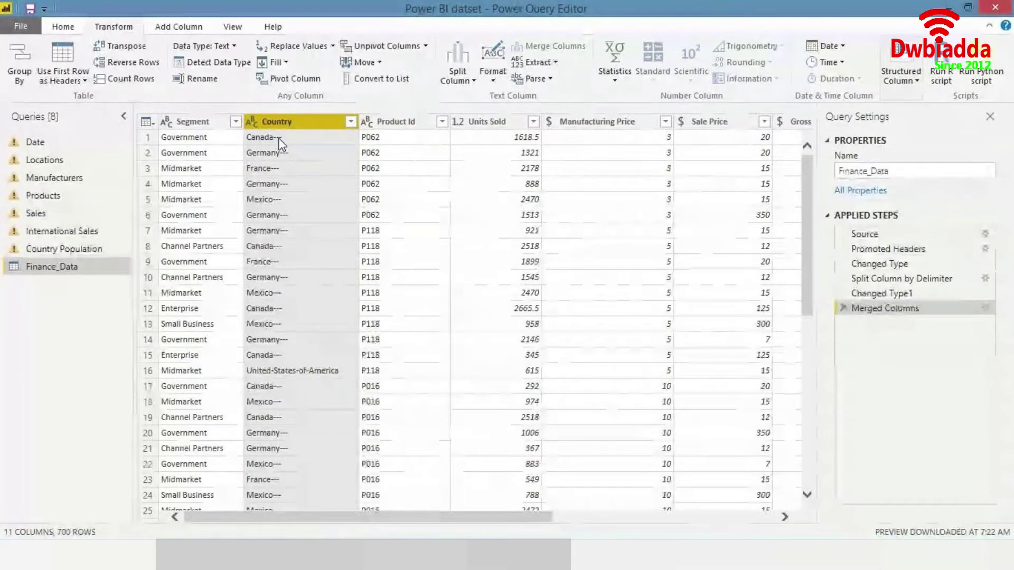
{"action": "right_click", "coordinate": [304, 126]}
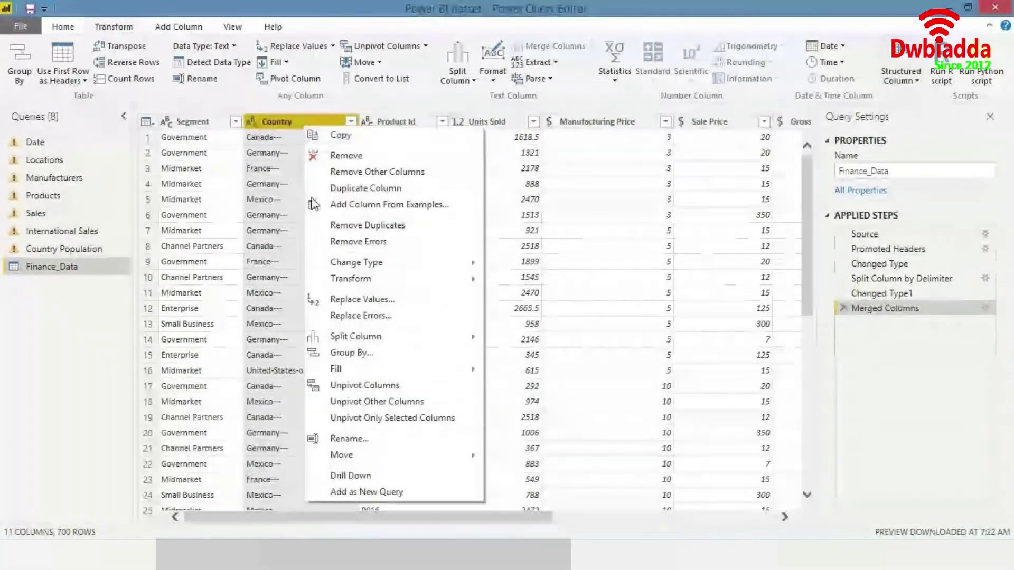
{"action": "left_click", "coordinate": [348, 294]}
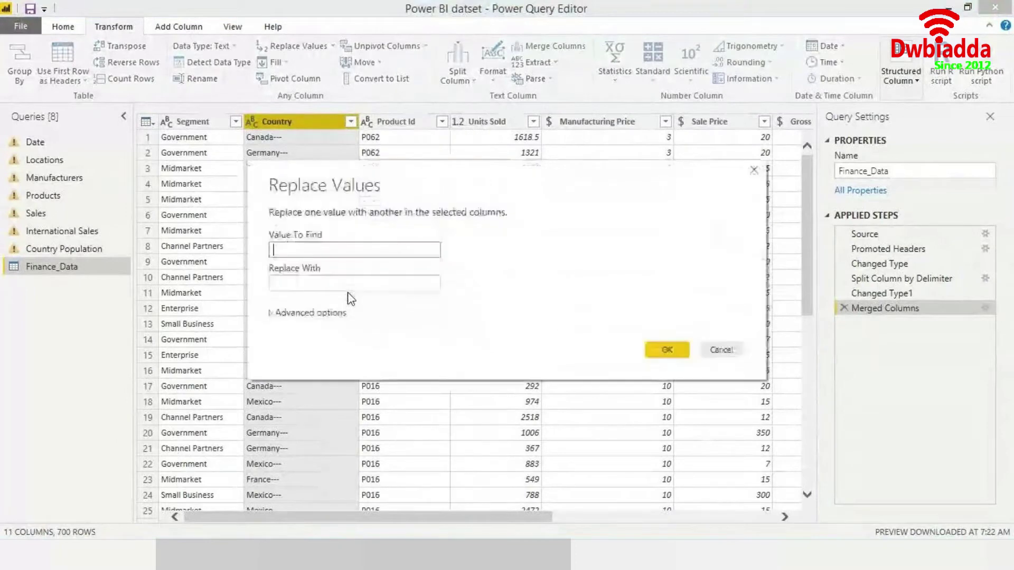
{"action": "left_click_drag", "start_coordinate": [423, 173], "coordinate": [572, 159]}
{"action": "left_click", "coordinate": [480, 222]}
{"action": "type", "text": "-"}
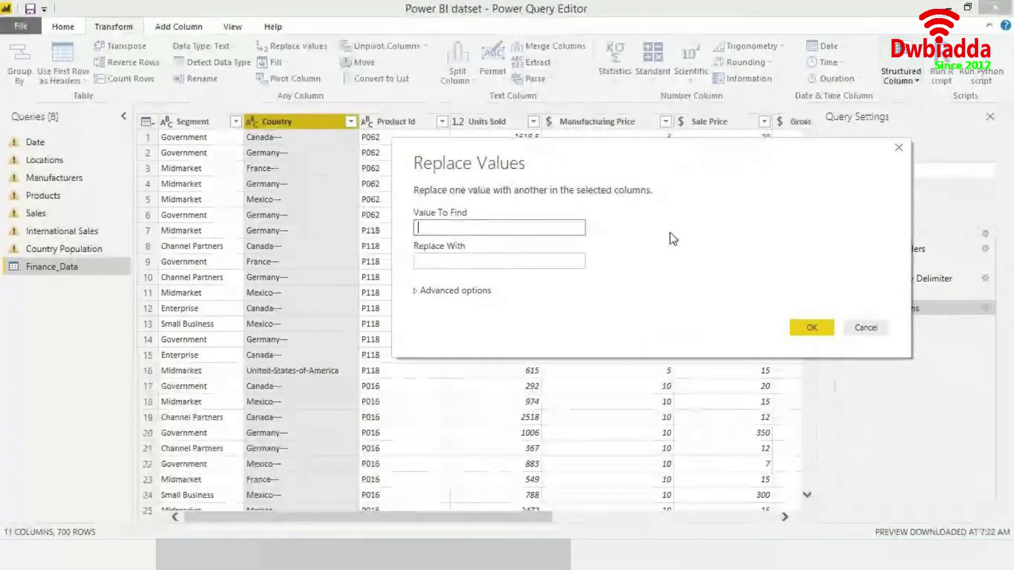
{"action": "type", "text": "--"}
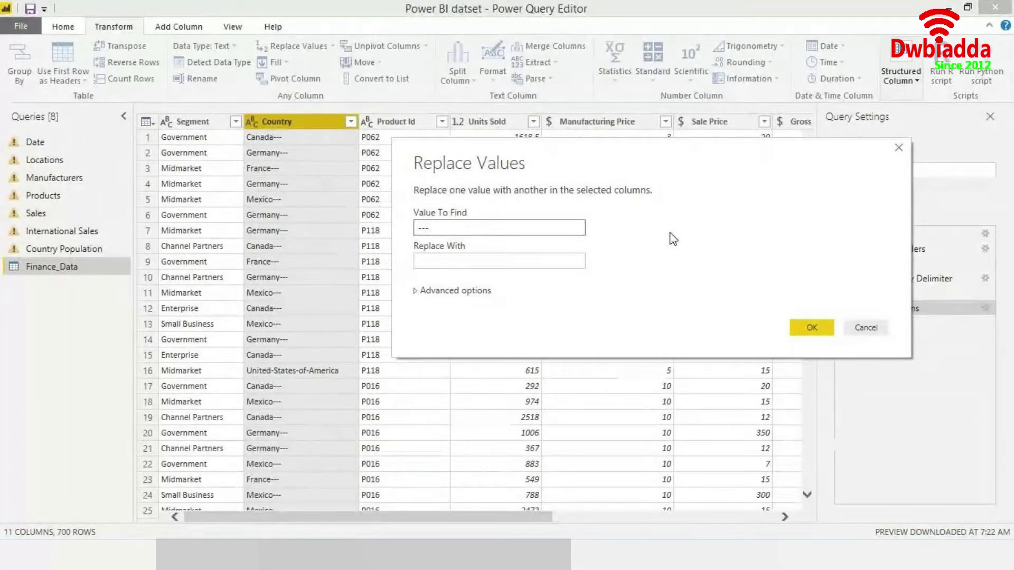
{"action": "left_click", "coordinate": [865, 327]}
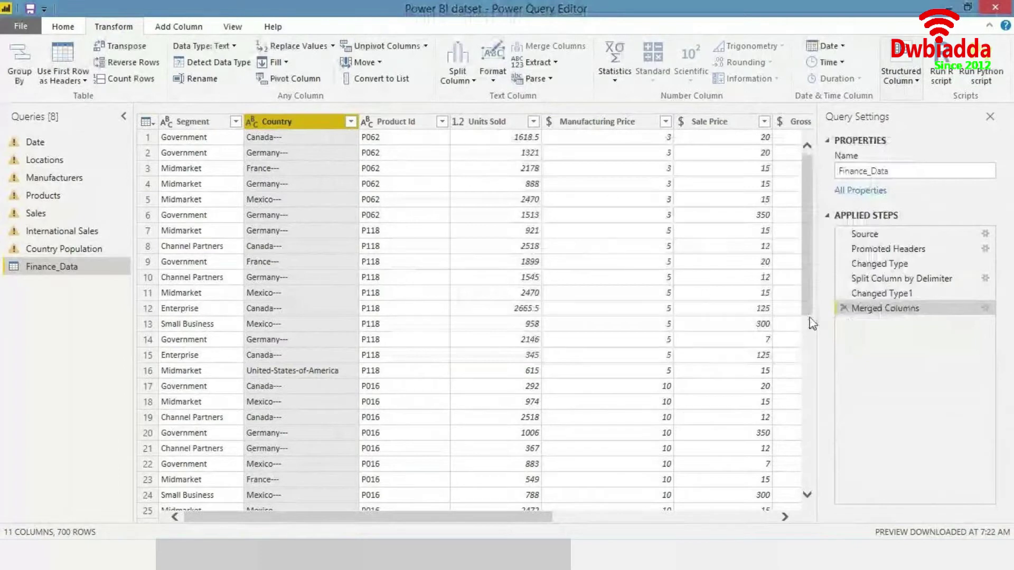
- Replace "---" with an empty value in the Country column and dismiss the antivirus notification
{"action": "right_click", "coordinate": [313, 122]}
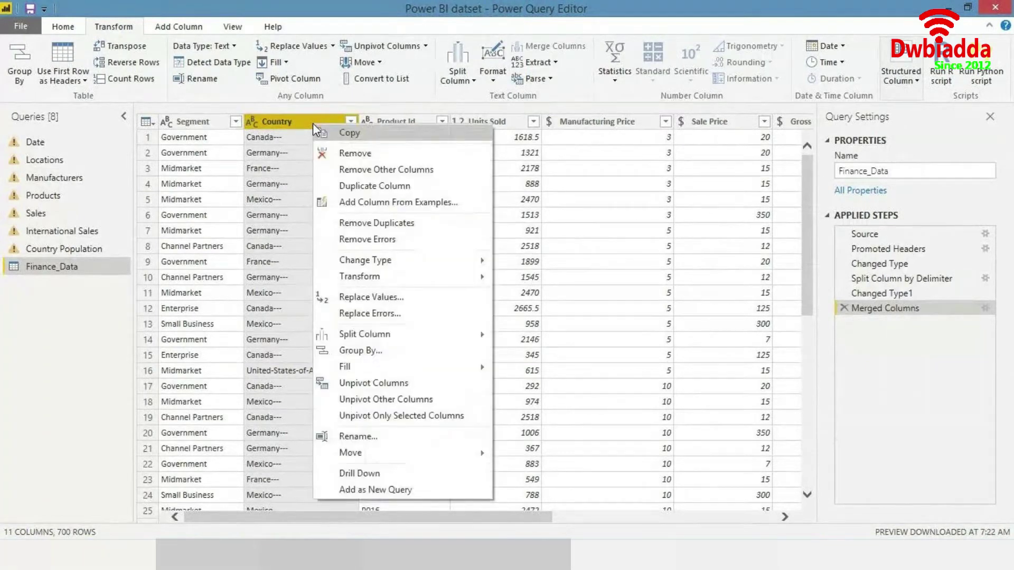
{"action": "left_click", "coordinate": [335, 299]}
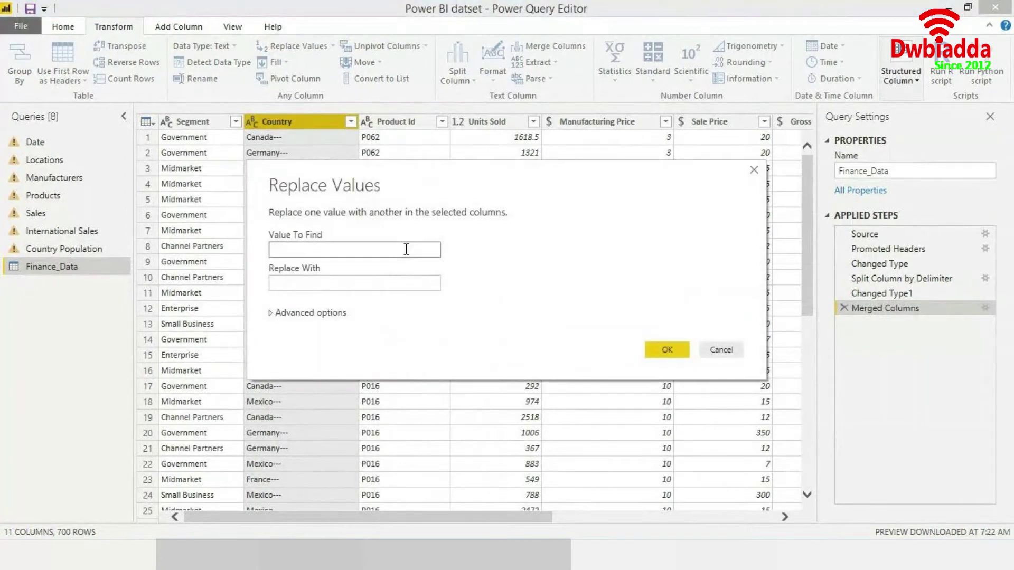
{"action": "type", "text": "---"}
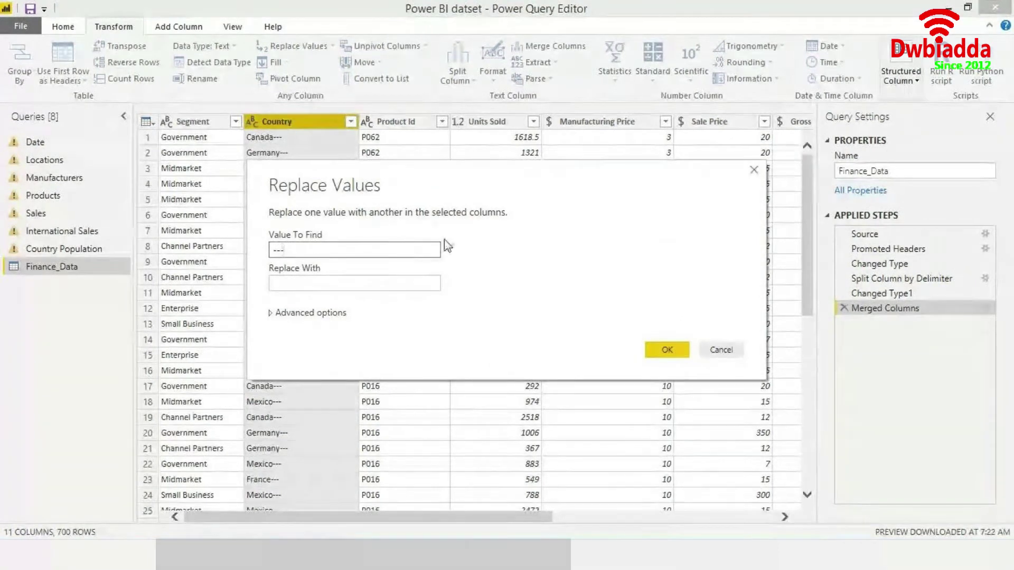
{"action": "left_click", "coordinate": [363, 281]}
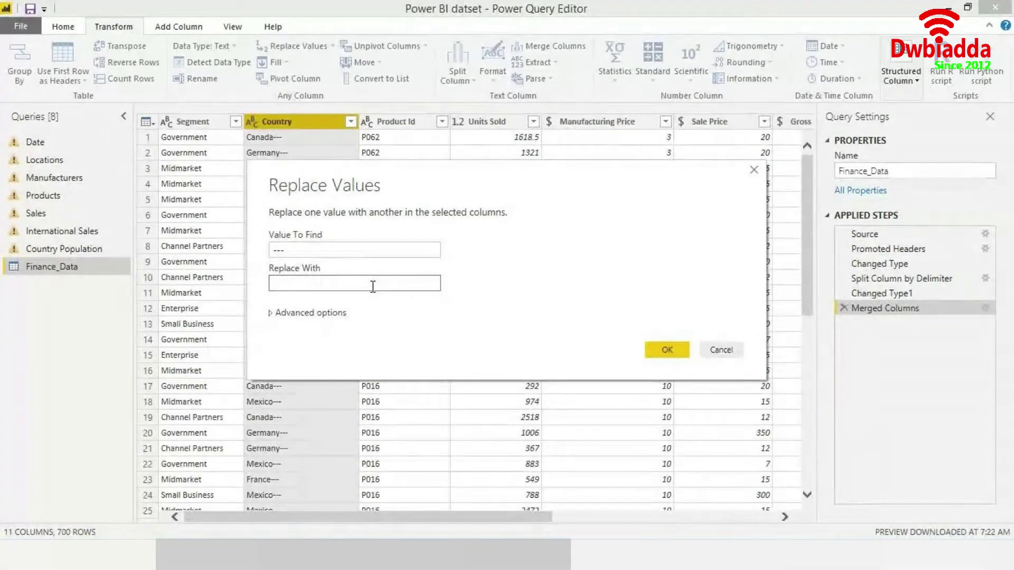
{"action": "left_click", "coordinate": [659, 350]}
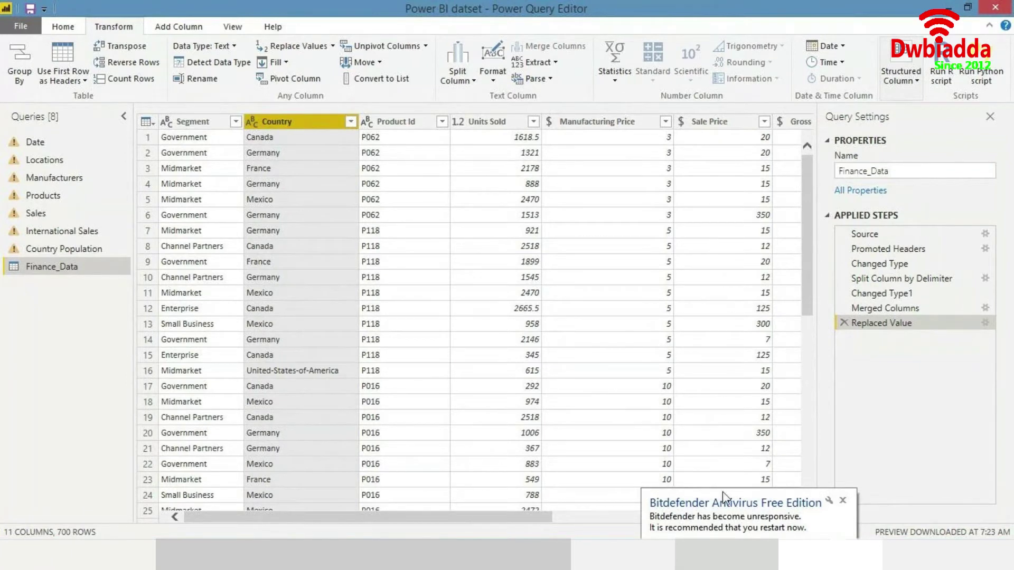
{"action": "left_click", "coordinate": [843, 501]}
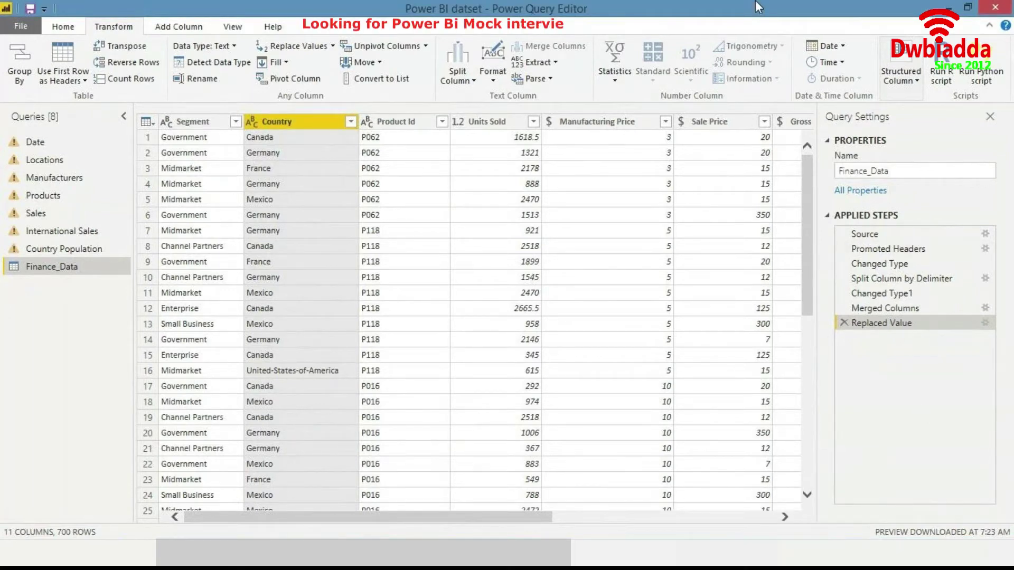
{"action": "left_click_drag", "start_coordinate": [893, 293], "coordinate": [889, 323]}
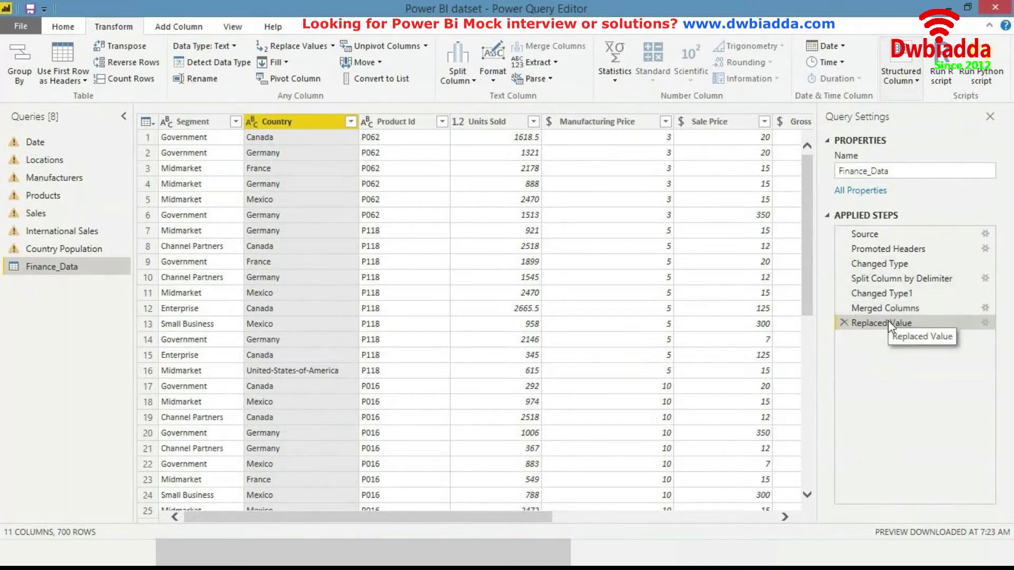
{"action": "left_click", "coordinate": [628, 121], "text": "ctrl"}
{"action": "left_click", "coordinate": [597, 121], "text": "ctrl"}
{"action": "left_click", "coordinate": [495, 124], "text": "ctrl"}
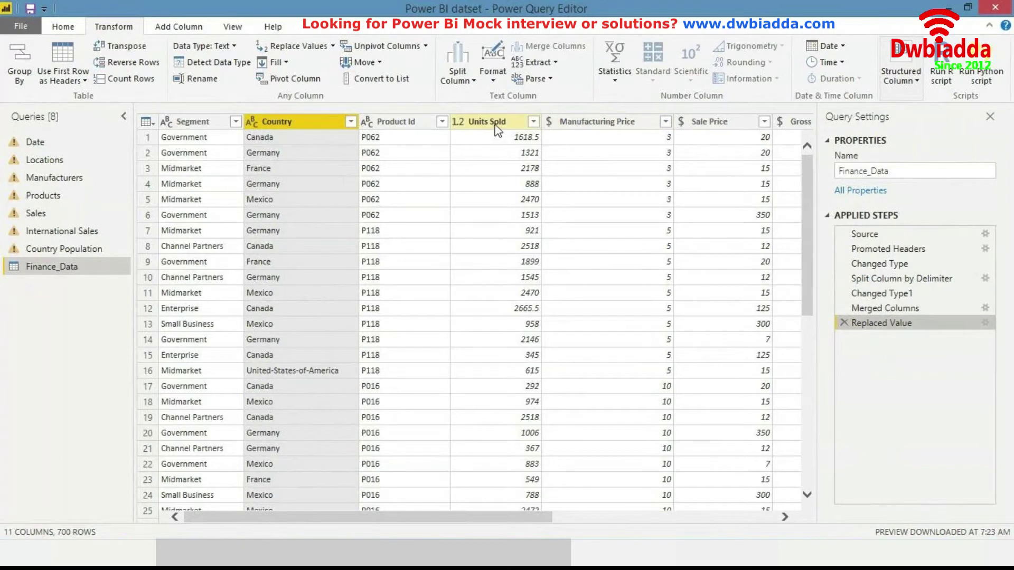
- Try changing the Units Sold column's data type to Whole Number and remove that type change again
{"action": "left_click", "coordinate": [495, 124]}
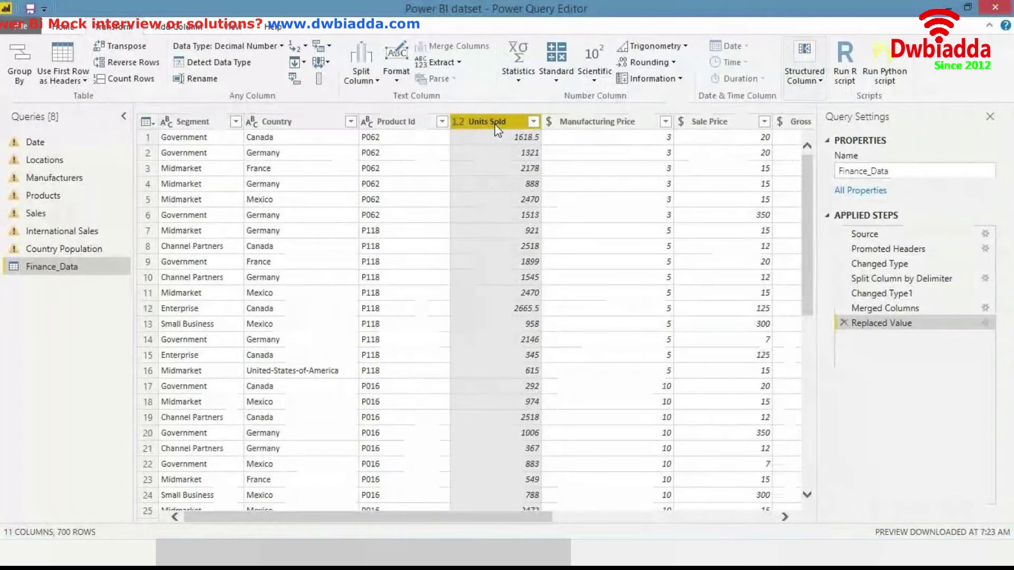
{"action": "left_click", "coordinate": [462, 122]}
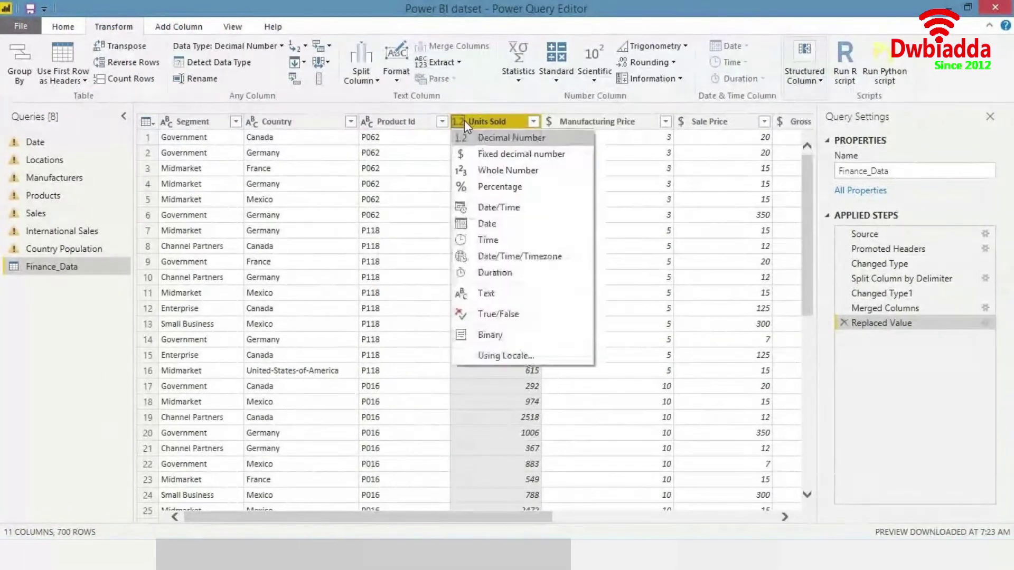
{"action": "left_click", "coordinate": [497, 138]}
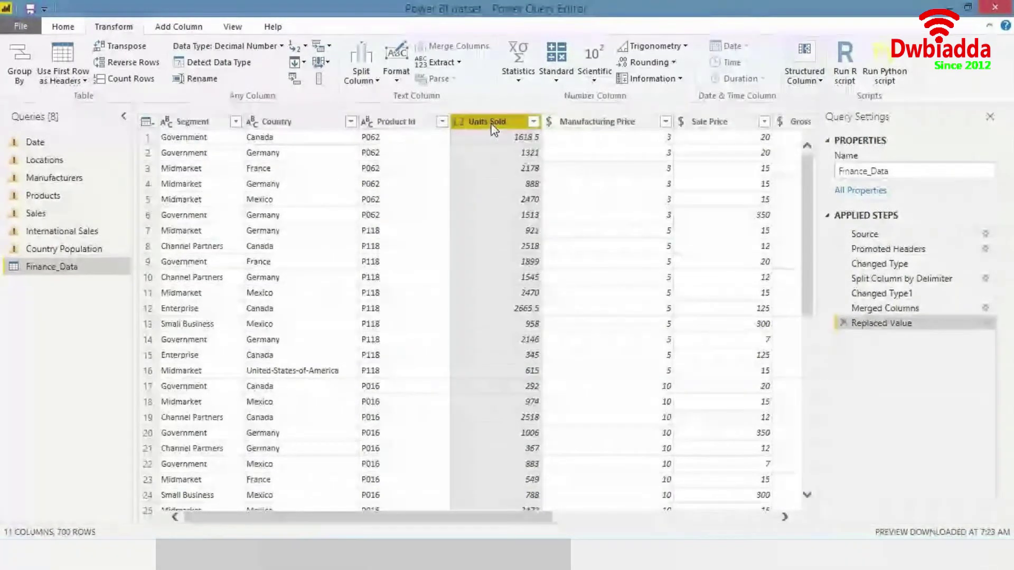
{"action": "left_click", "coordinate": [461, 125]}
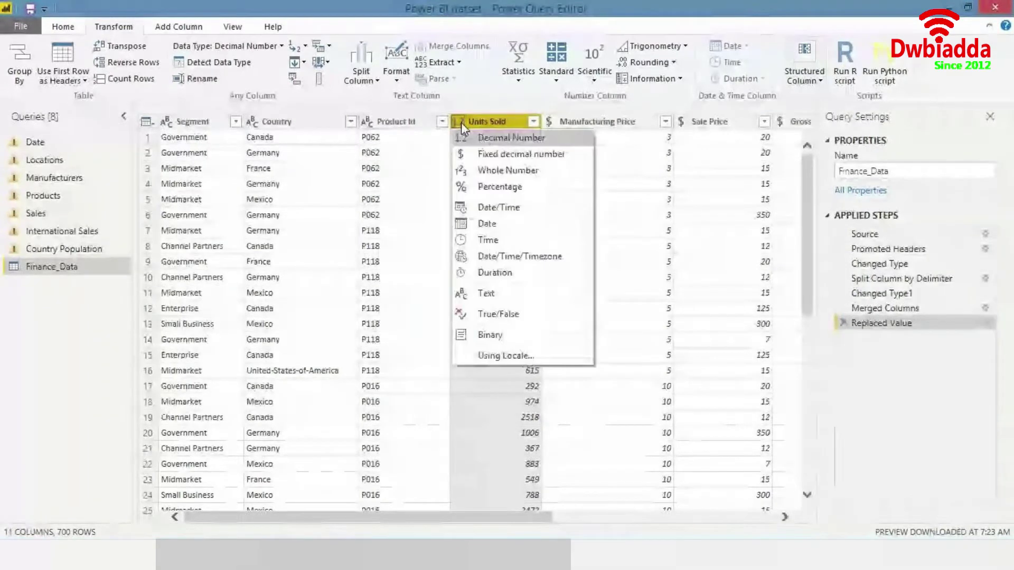
{"action": "left_click", "coordinate": [467, 137]}
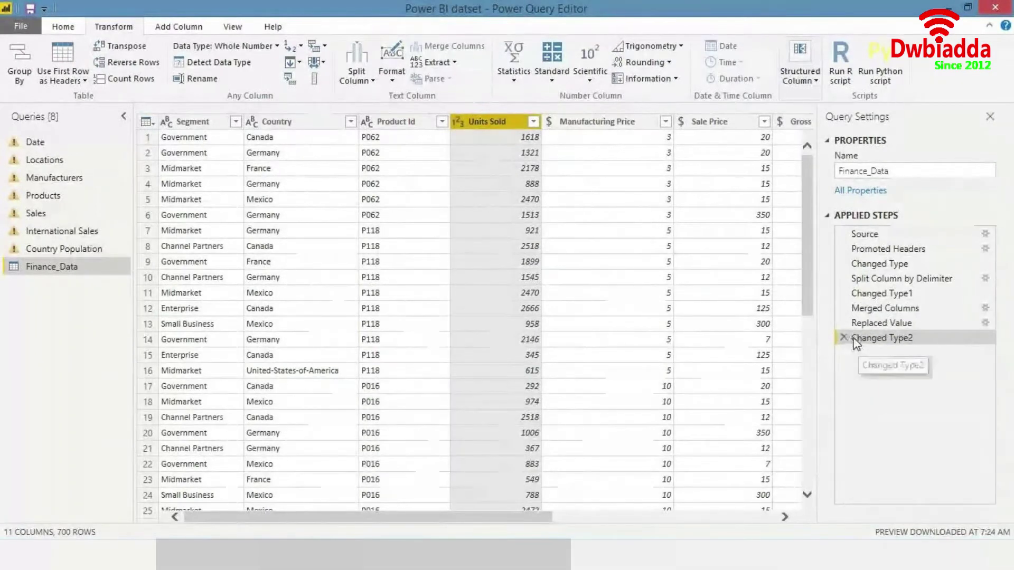
{"action": "left_click", "coordinate": [844, 338]}
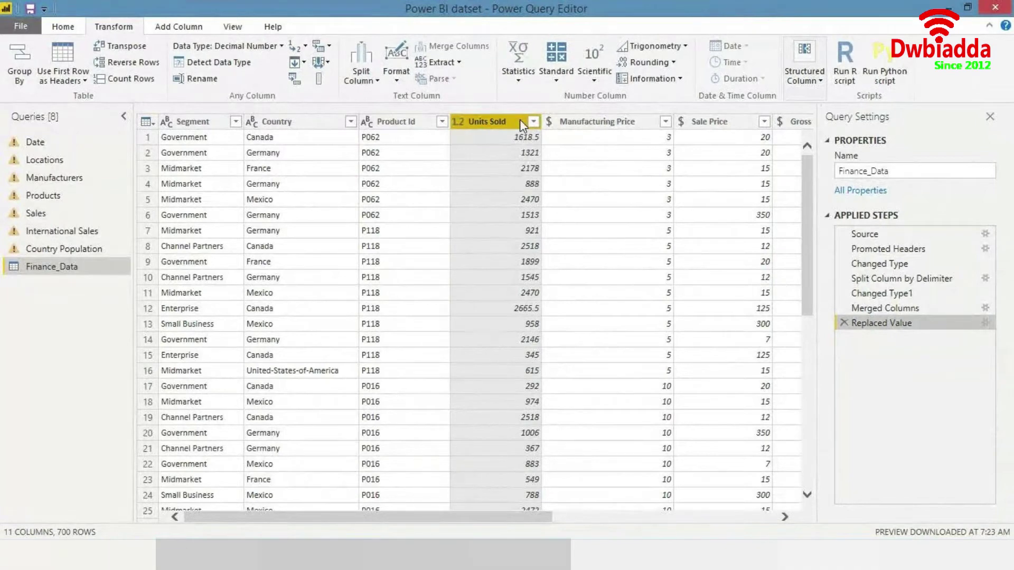
- Round the values in the Units Sold column to 0 decimal places
{"action": "left_click", "coordinate": [667, 67]}
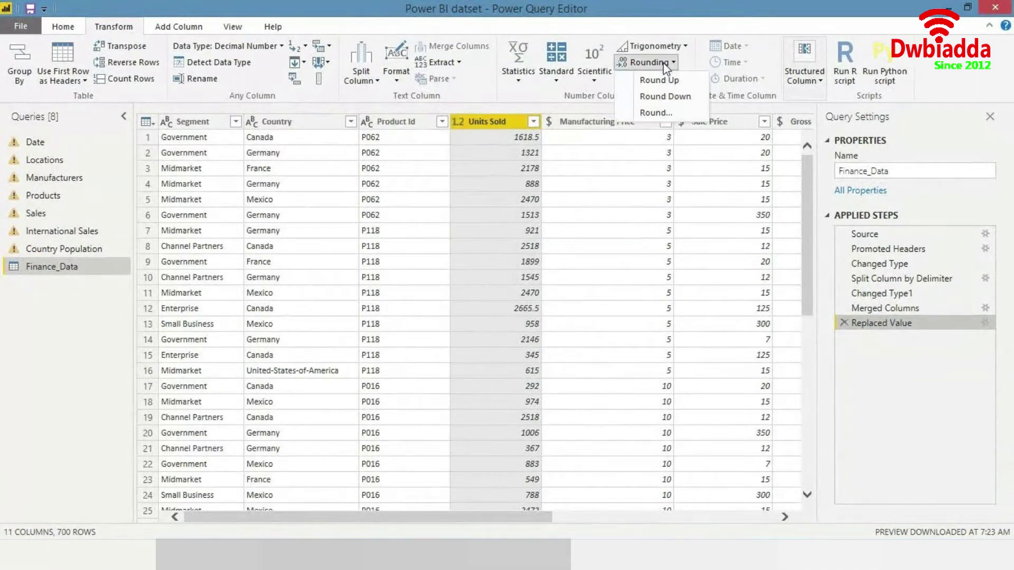
{"action": "left_click", "coordinate": [662, 108]}
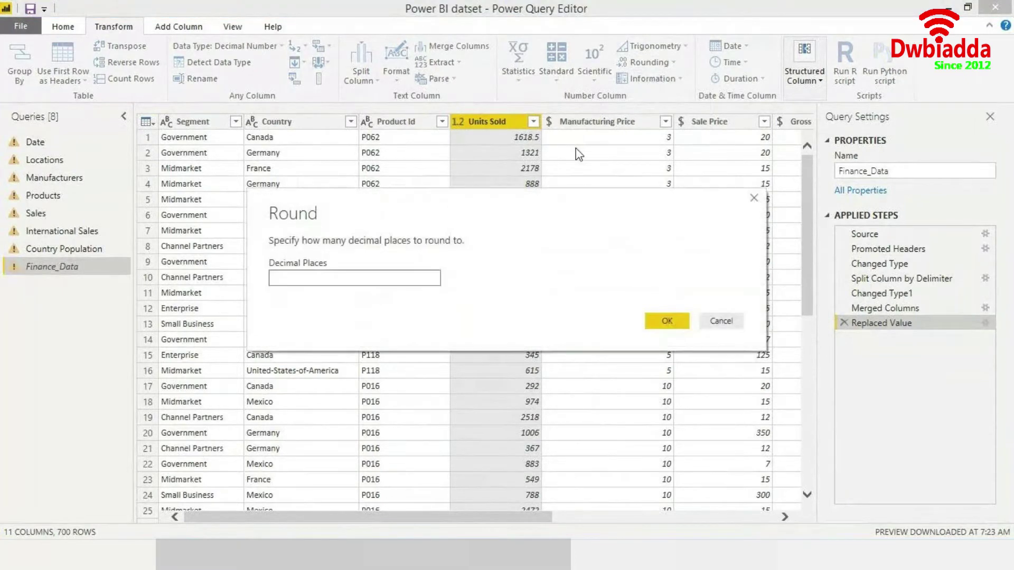
{"action": "type", "text": "0"}
{"action": "left_click", "coordinate": [657, 319]}
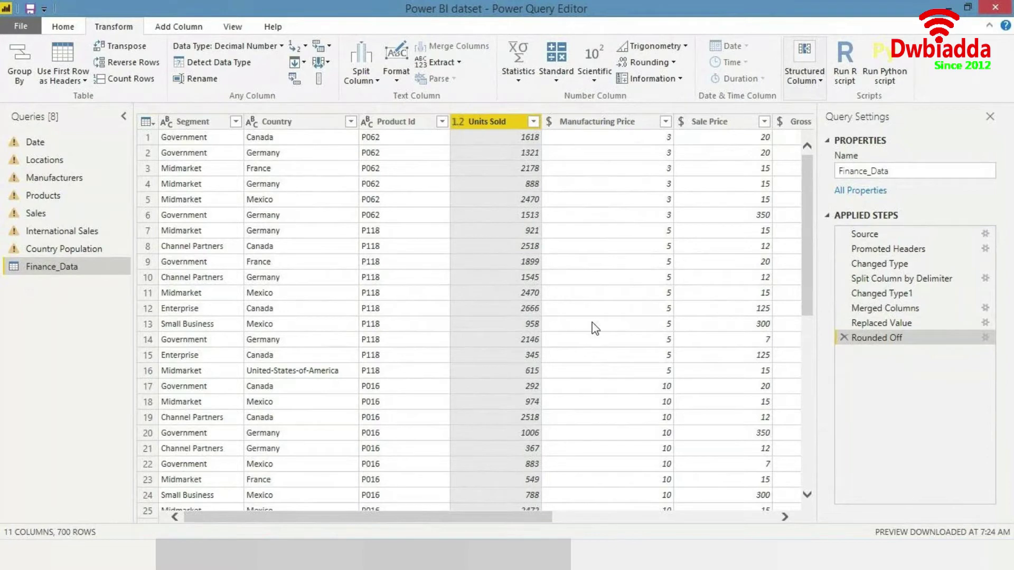
- Change the data type of the Profit column to Fixed decimal number
{"action": "scroll", "coordinate": [569, 319], "scroll_direction": "down", "scroll_amount": 1}
{"action": "left_click_drag", "start_coordinate": [530, 519], "coordinate": [648, 523]}
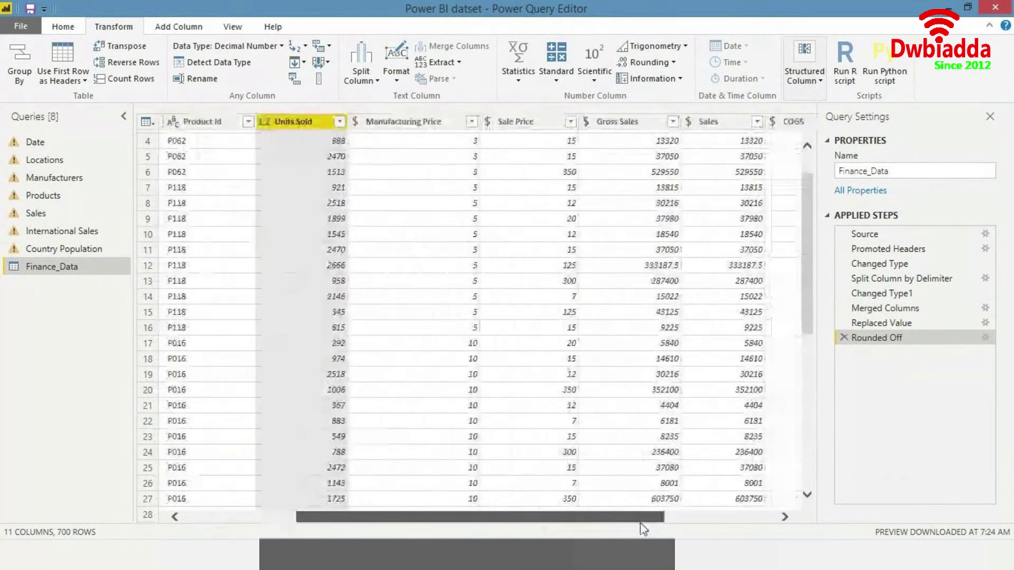
{"action": "scroll", "coordinate": [804, 249], "scroll_direction": "up", "scroll_amount": 2}
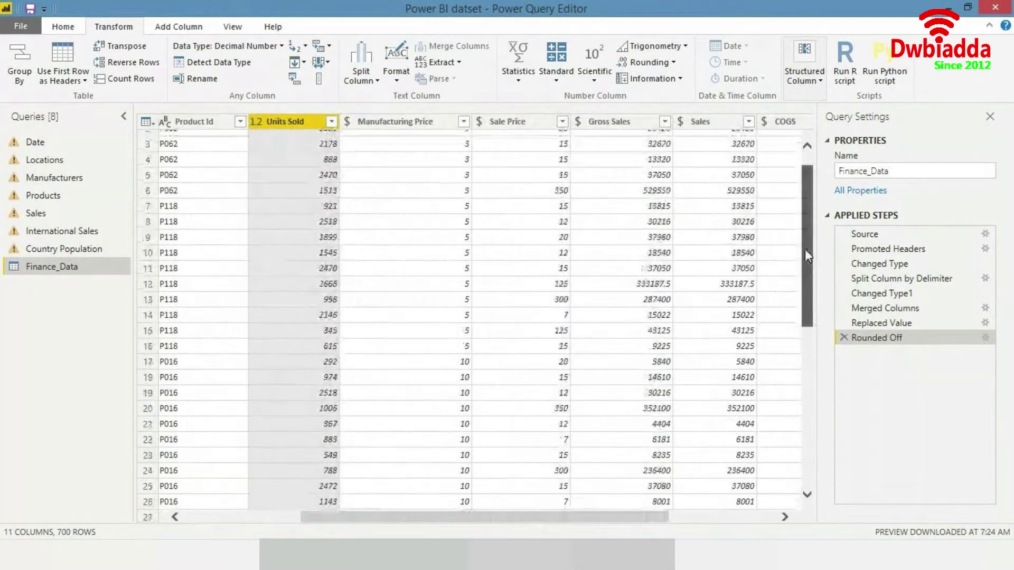
{"action": "left_click_drag", "start_coordinate": [508, 525], "coordinate": [642, 518]}
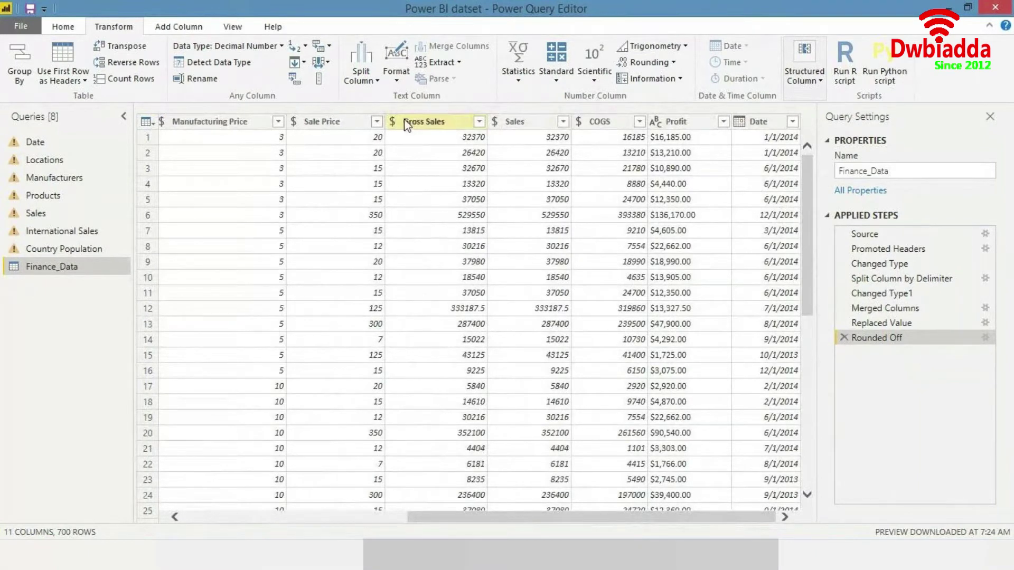
{"action": "left_click", "coordinate": [683, 121]}
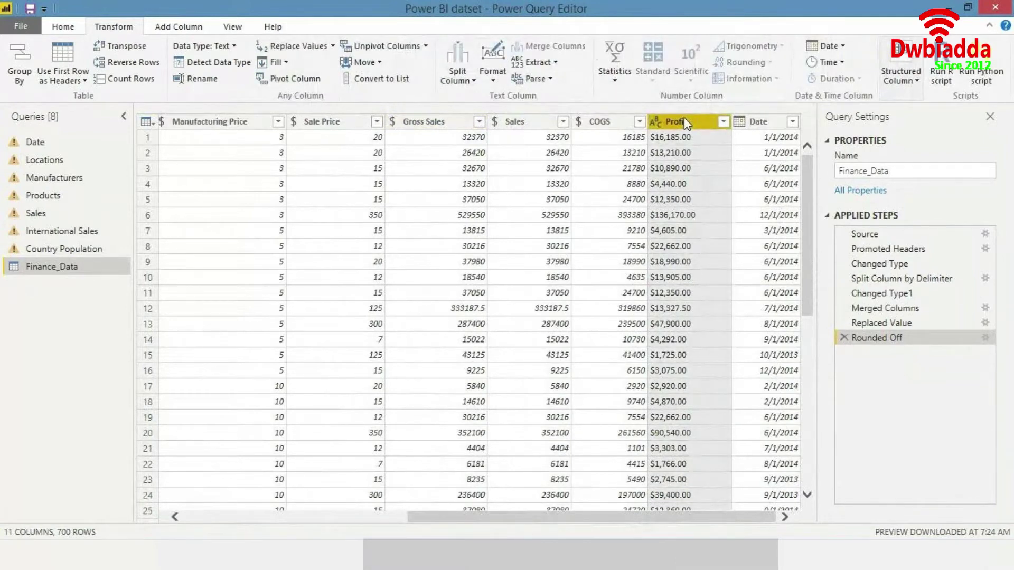
{"action": "left_click", "coordinate": [657, 118]}
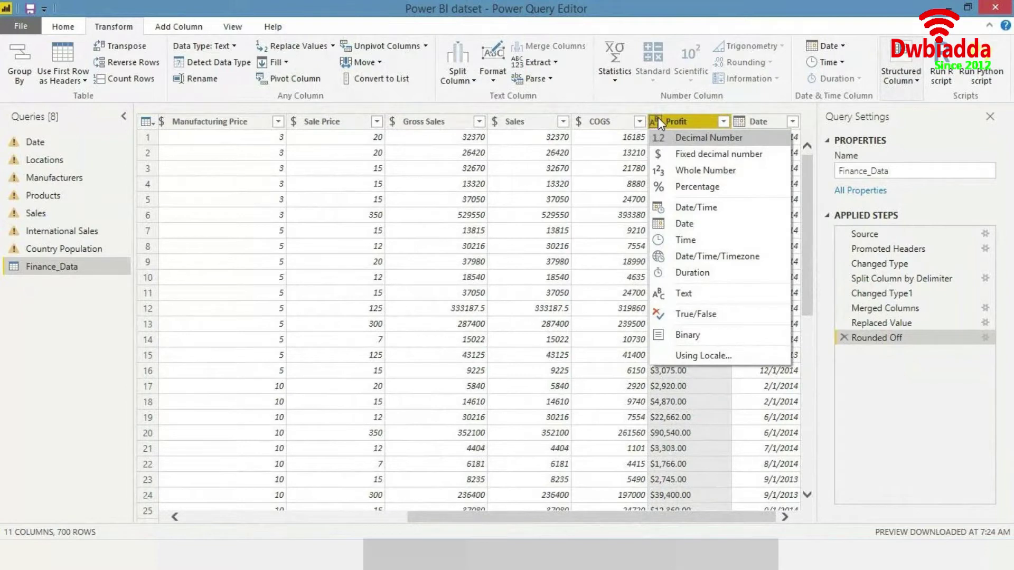
{"action": "left_click", "coordinate": [668, 152]}
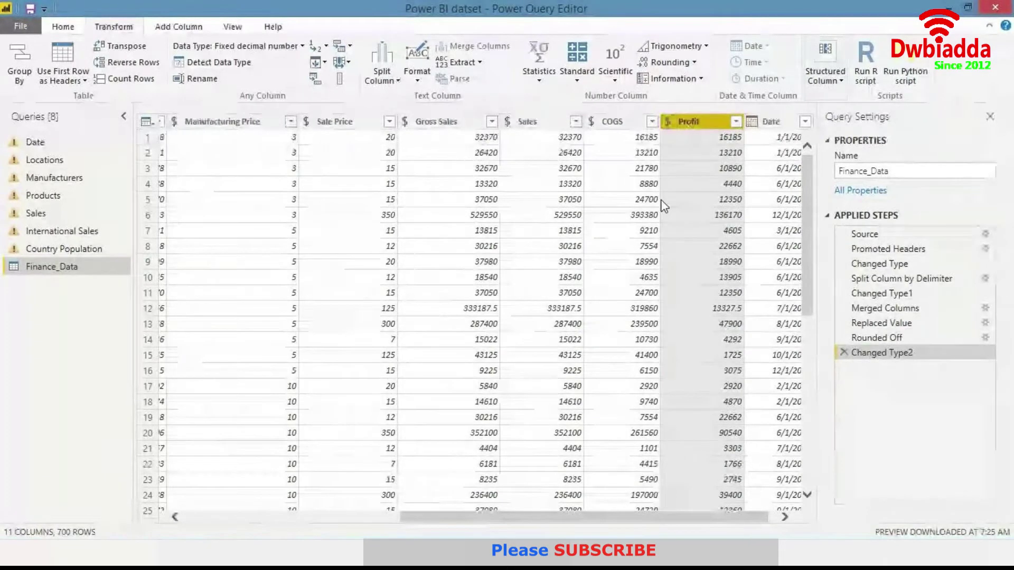
- Round the values in the Gross Sales column to 0 decimal places
{"action": "scroll", "coordinate": [663, 206], "scroll_direction": "right", "scroll_amount": 1}
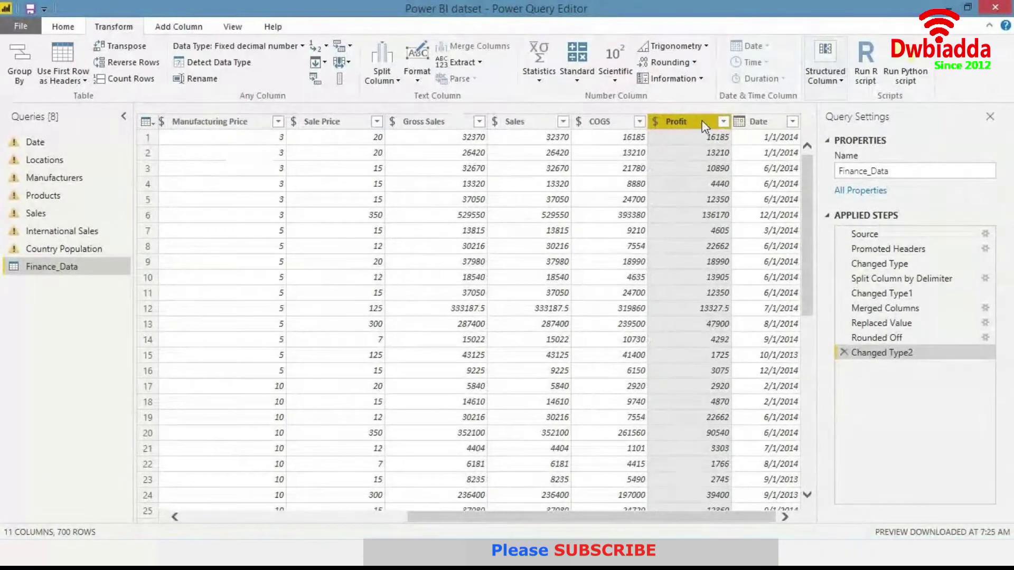
{"action": "left_click", "coordinate": [455, 123]}
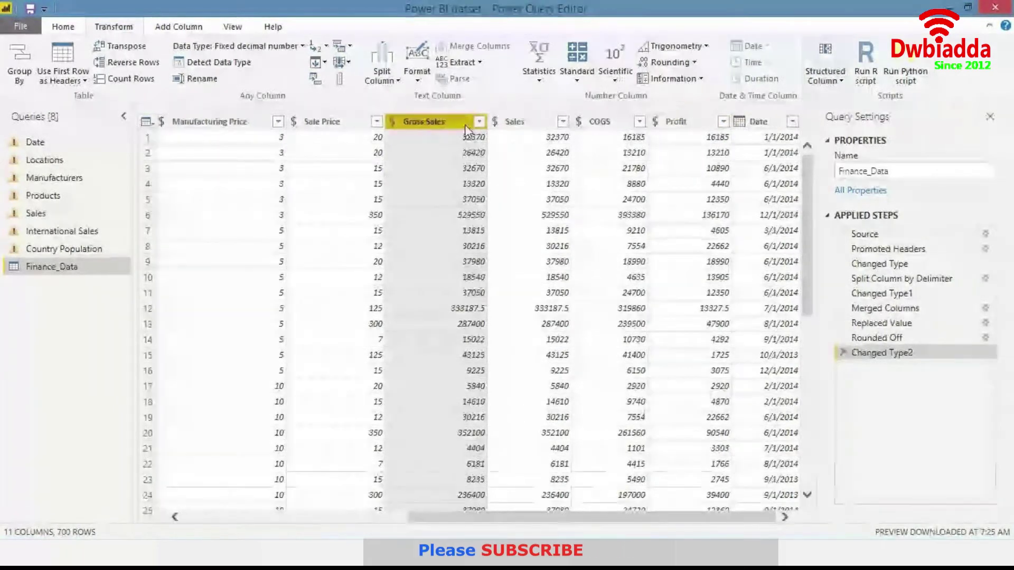
{"action": "left_click", "coordinate": [681, 62]}
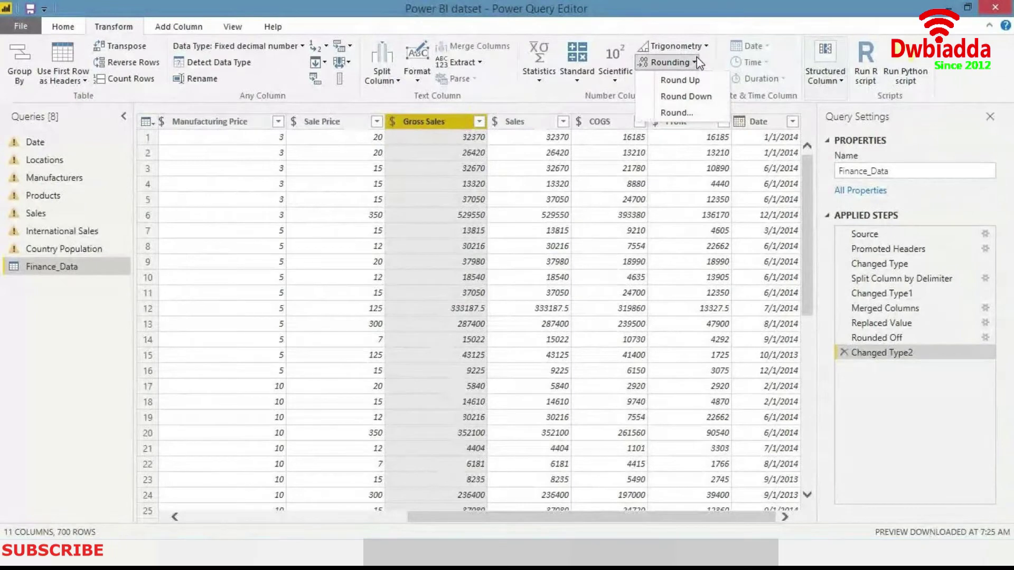
{"action": "left_click", "coordinate": [681, 112]}
{"action": "type", "text": "0"}
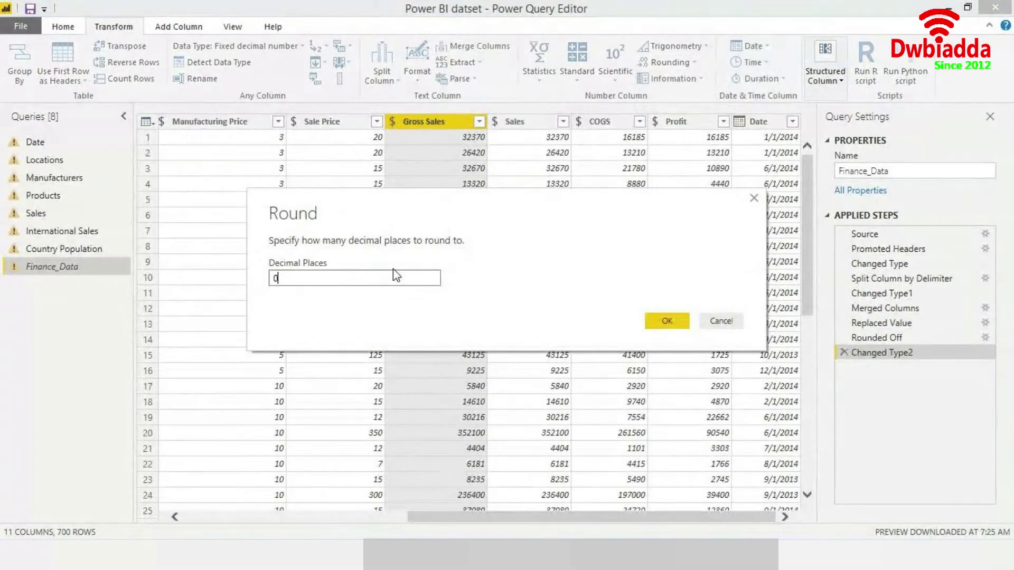
{"action": "key", "text": "Return"}
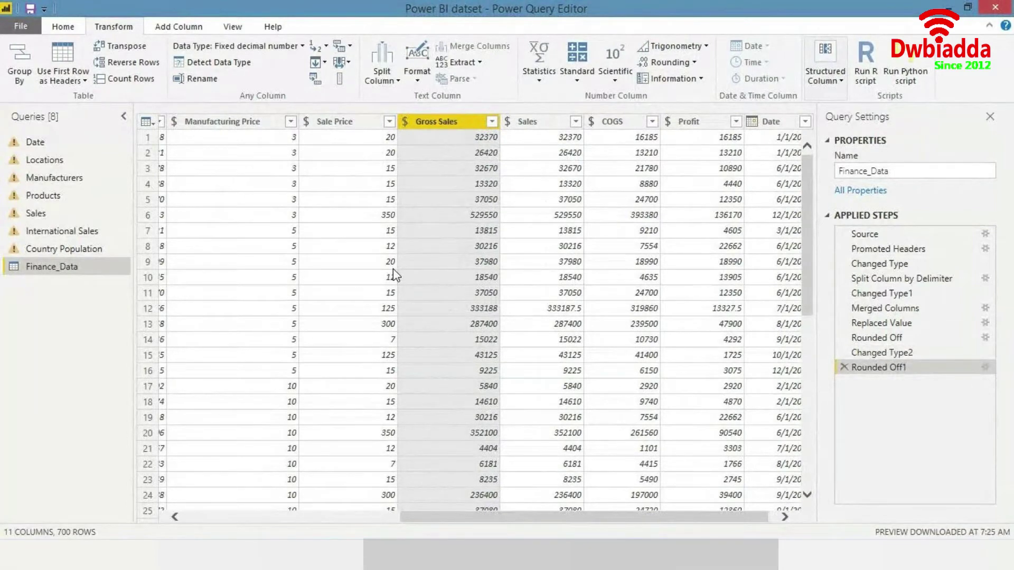
{"action": "scroll", "coordinate": [393, 269], "scroll_direction": "down", "scroll_amount": 1}
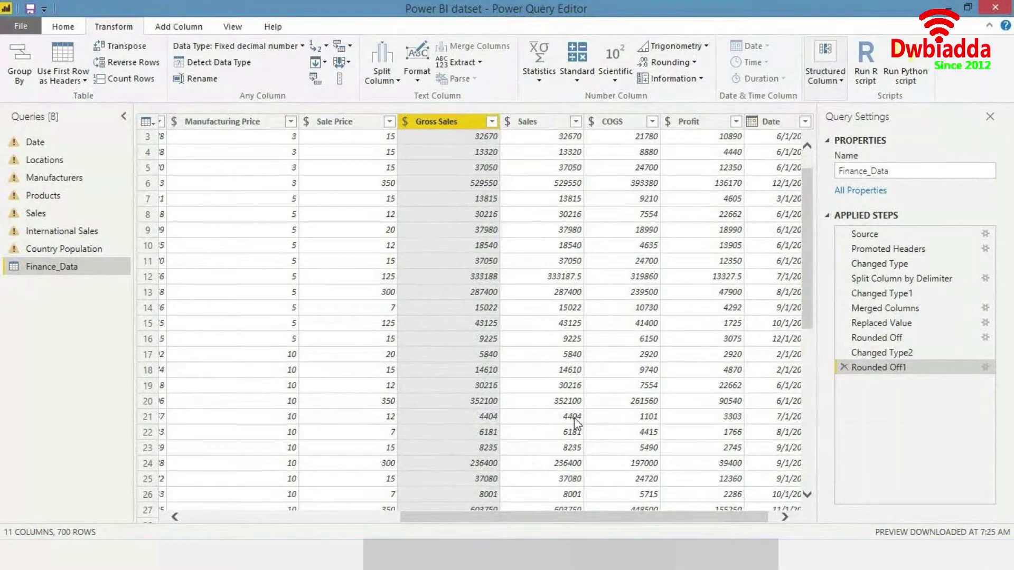
{"action": "scroll", "coordinate": [597, 512], "scroll_direction": "right", "scroll_amount": 1}
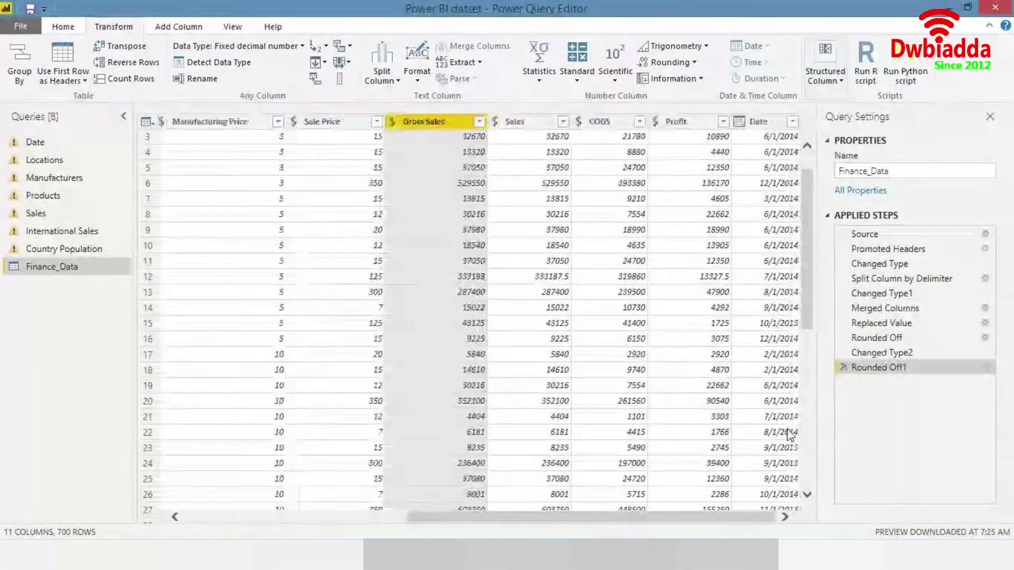
{"action": "scroll", "coordinate": [817, 271], "scroll_direction": "up", "scroll_amount": 1}
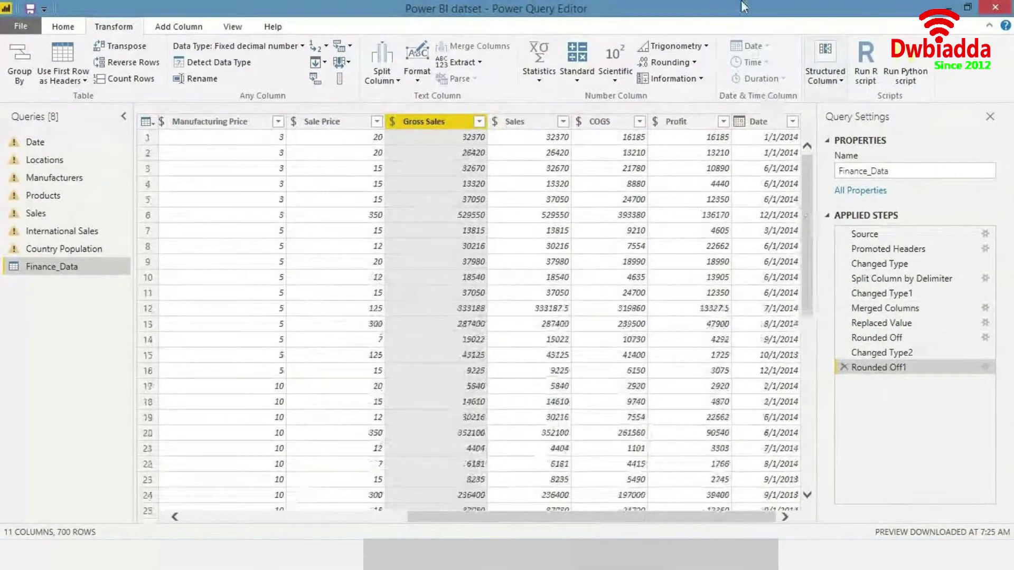
{"action": "left_click_drag", "start_coordinate": [486, 518], "coordinate": [269, 537]}
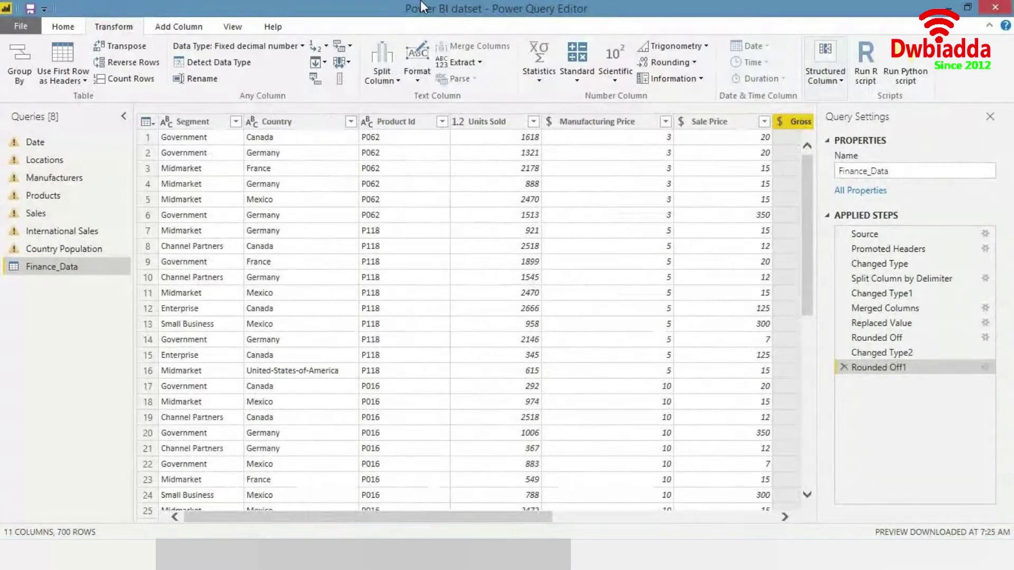
{"action": "left_click", "coordinate": [482, 62]}
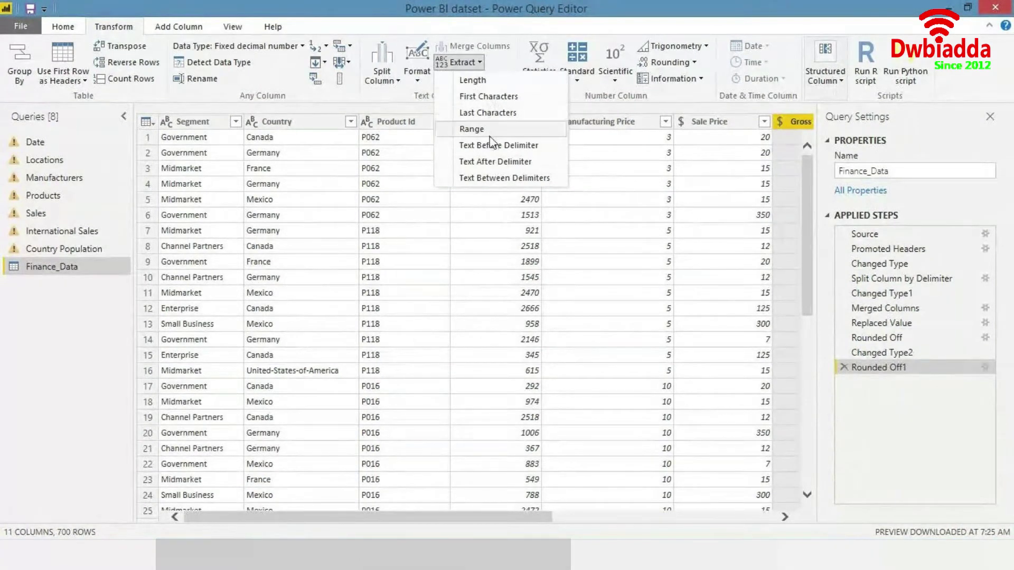
{"action": "left_click", "coordinate": [495, 178]}
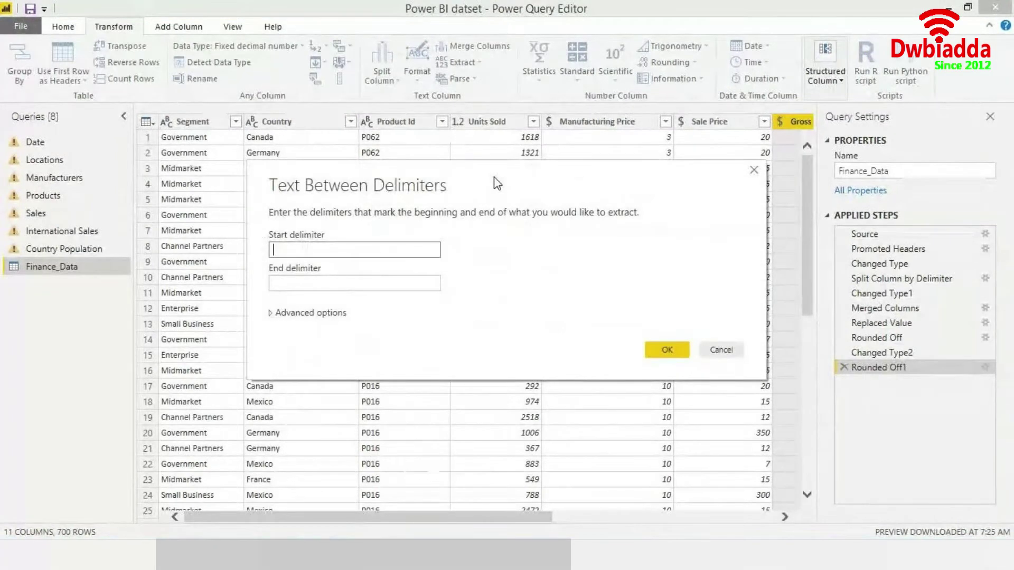
{"action": "type", "text": "("}
{"action": "key", "text": "Tab"}
{"action": "type", "text": ")"}
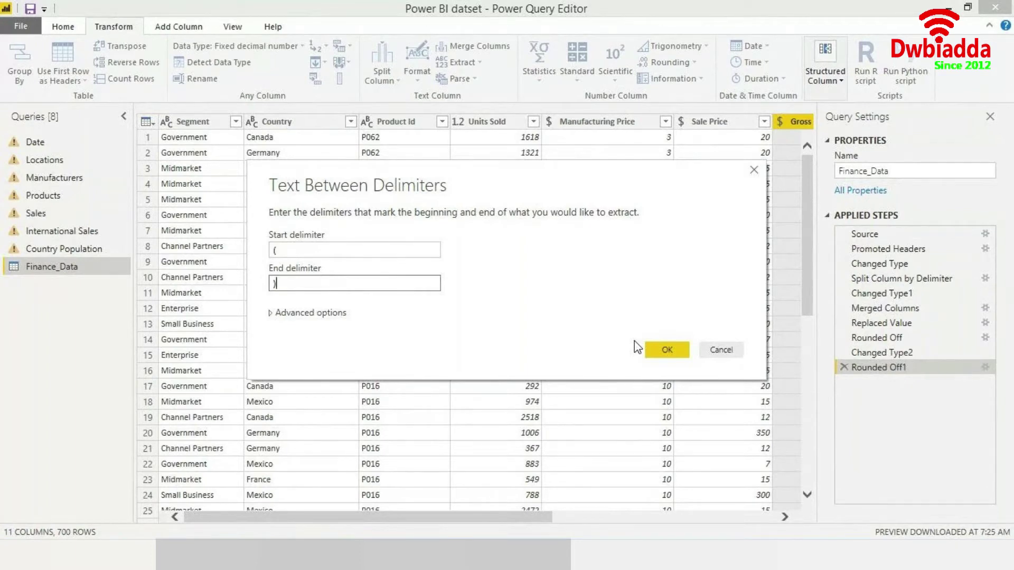
{"action": "left_click", "coordinate": [714, 353]}
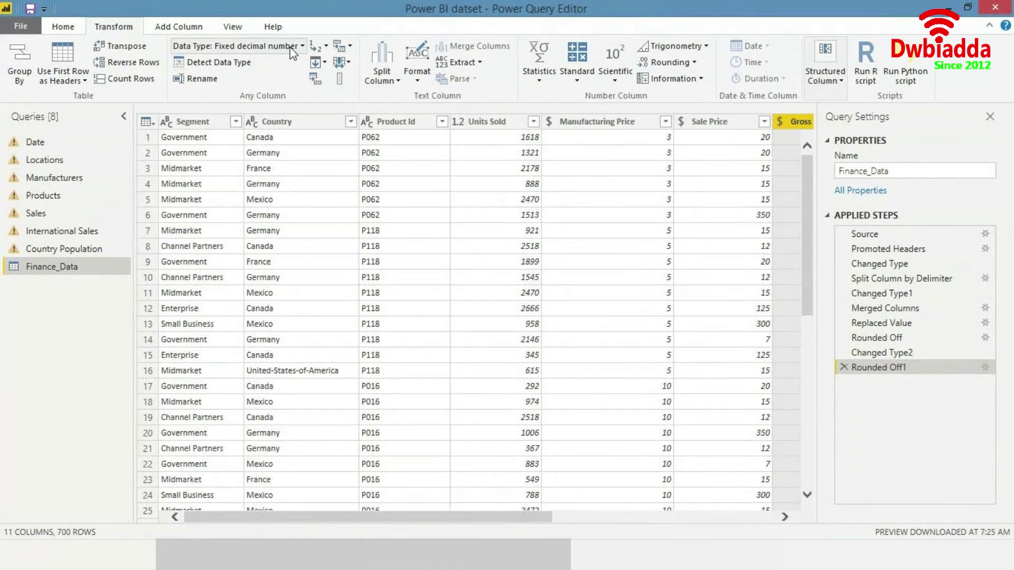
- Start an advanced Group By on the Segment column and add Country as the second grouping column
{"action": "left_click", "coordinate": [186, 124]}
{"action": "left_click_drag", "start_coordinate": [415, 523], "coordinate": [258, 499]}
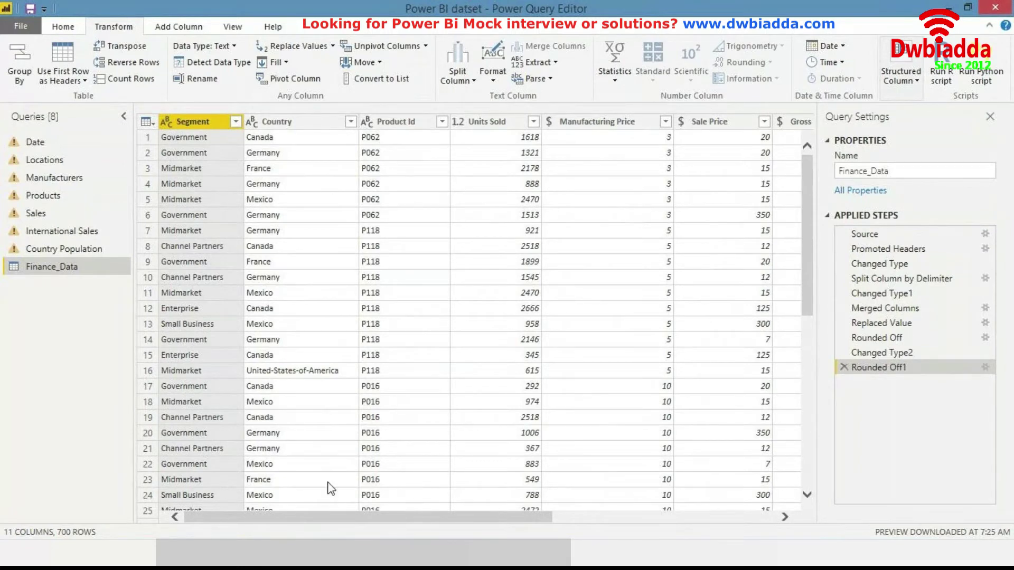
{"action": "mouse_move", "coordinate": [348, 517]}
{"action": "left_mouse_down"}
{"action": "mouse_move", "coordinate": [467, 523]}
{"action": "mouse_move", "coordinate": [351, 523]}
{"action": "left_mouse_up"}
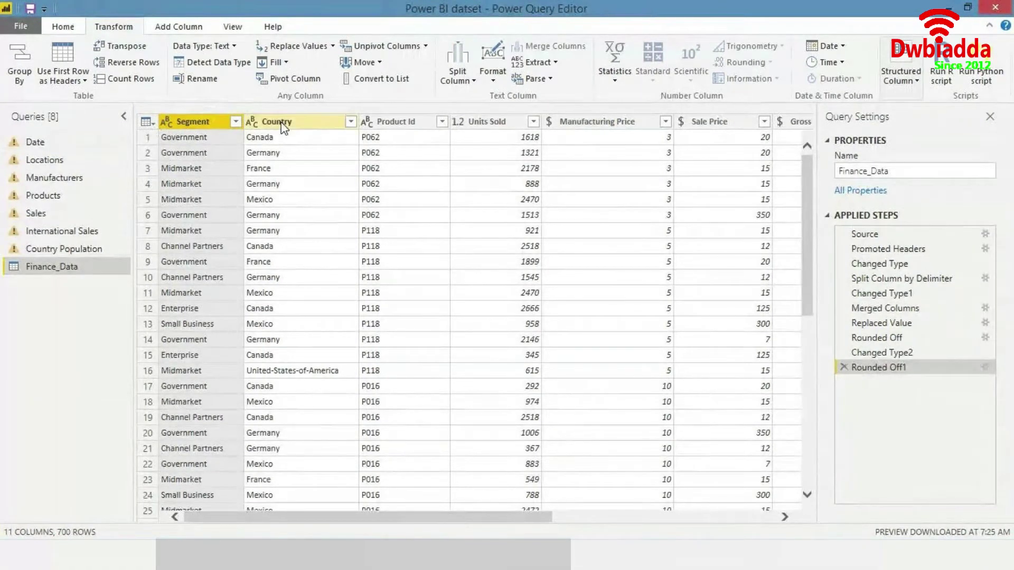
{"action": "left_click", "coordinate": [19, 63]}
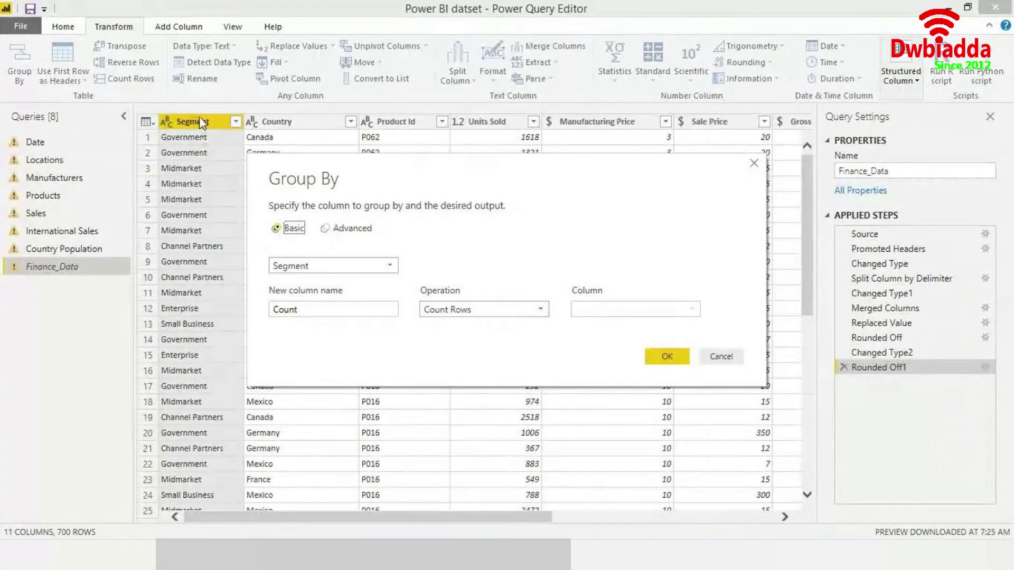
{"action": "left_click", "coordinate": [334, 229]}
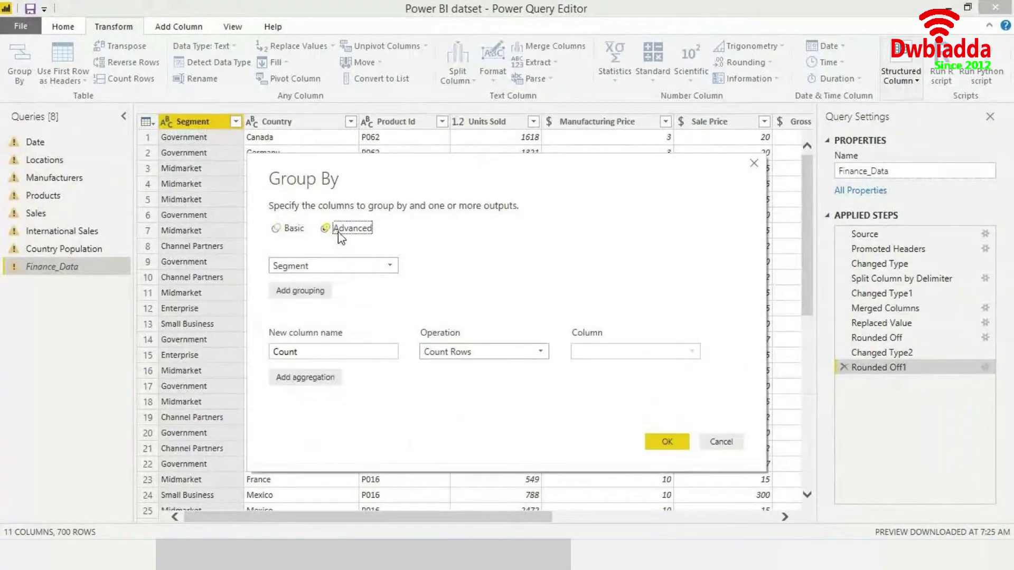
{"action": "left_click", "coordinate": [329, 290]}
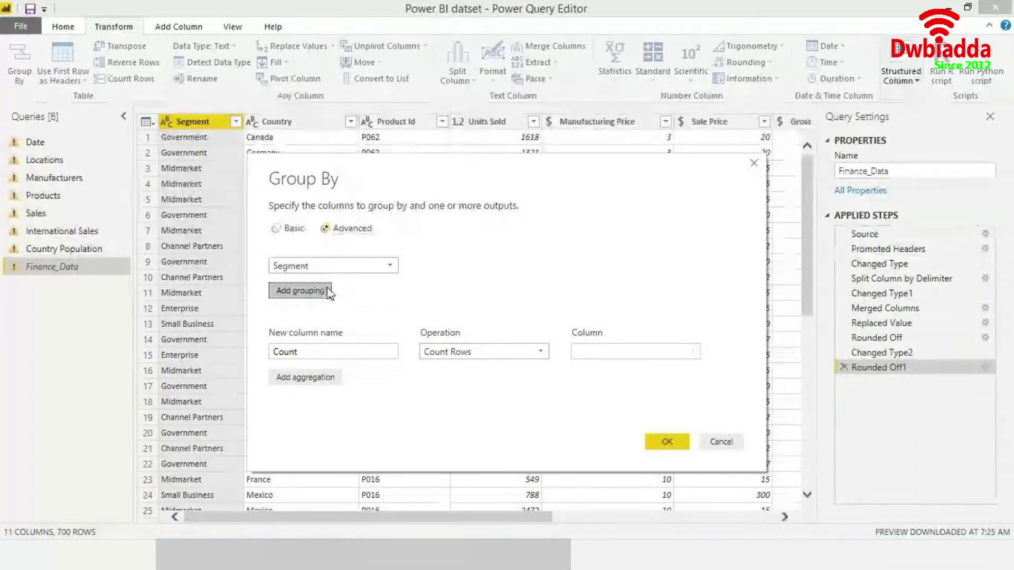
{"action": "left_click", "coordinate": [332, 290]}
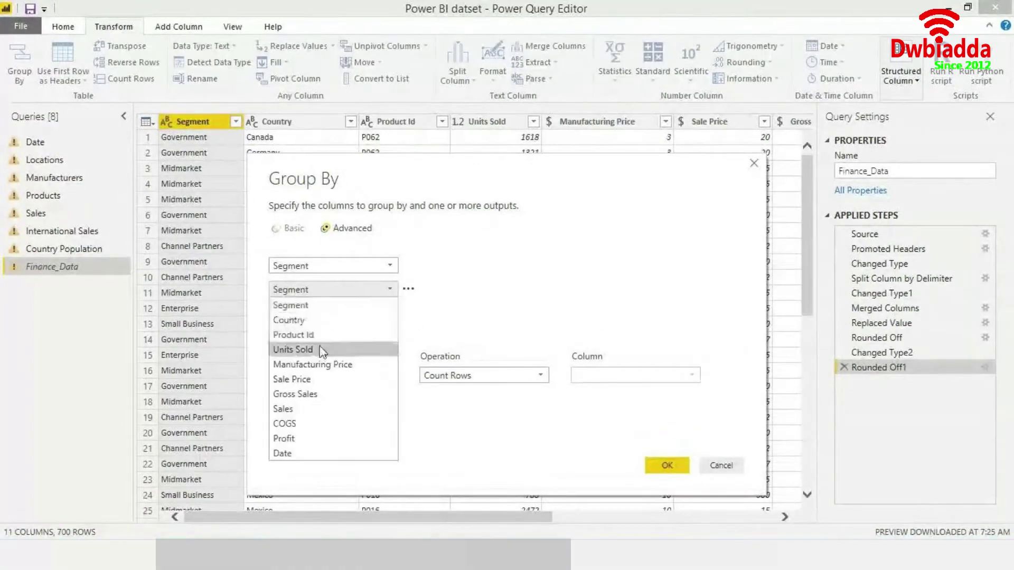
{"action": "left_click", "coordinate": [309, 320]}
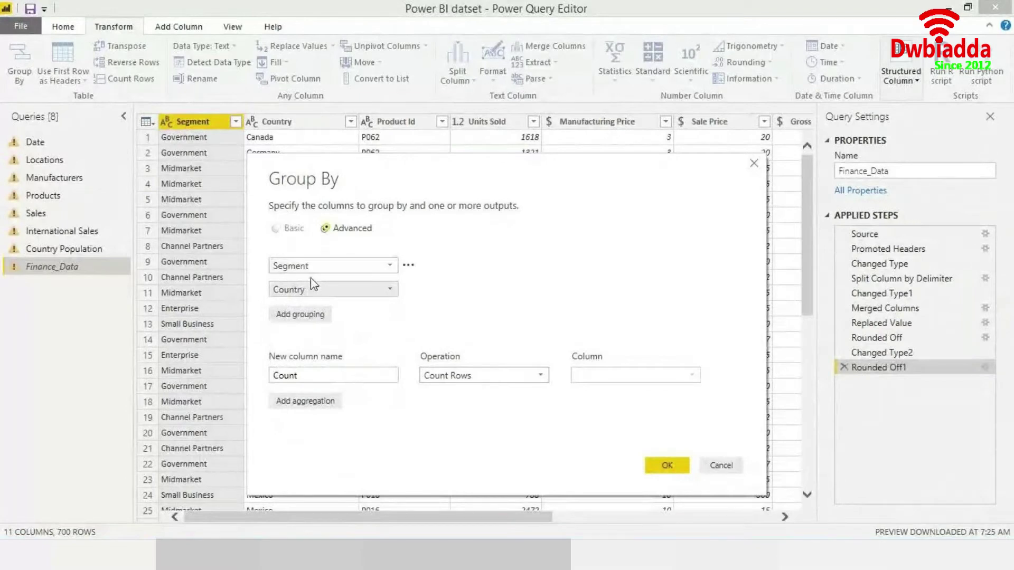
- Name the aggregation column Gross Sales, set it to Sum of the Gross Sales column, and apply the grouping
{"action": "double_click", "coordinate": [319, 377]}
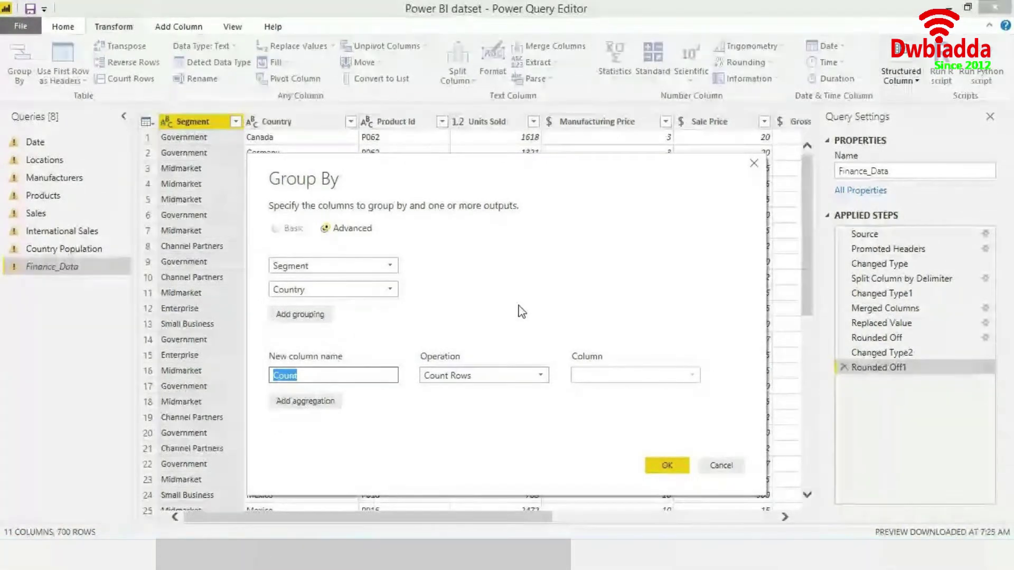
{"action": "type", "text": "Gro"}
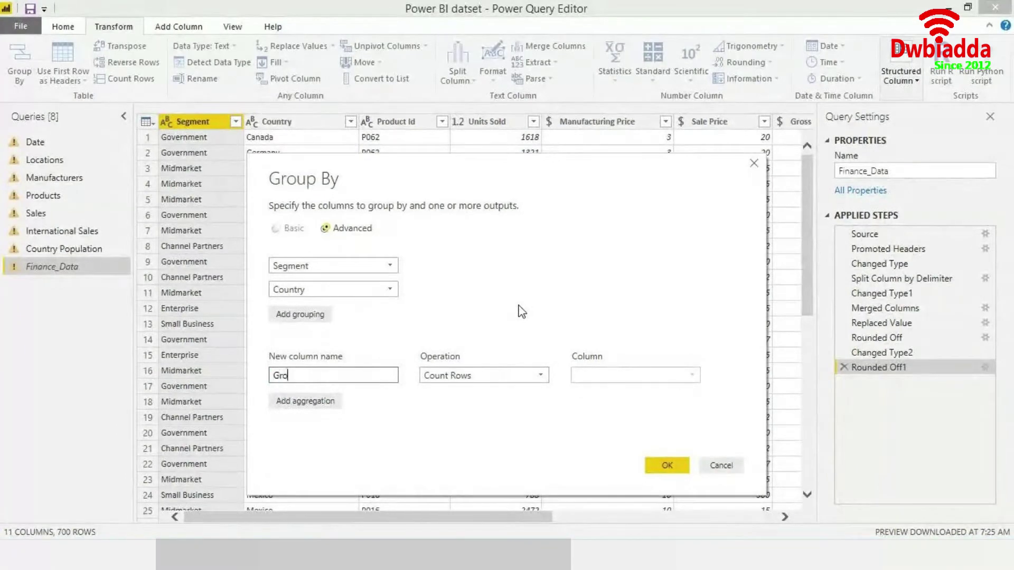
{"action": "type", "text": "ss Sales"}
{"action": "key", "text": "Tab"}
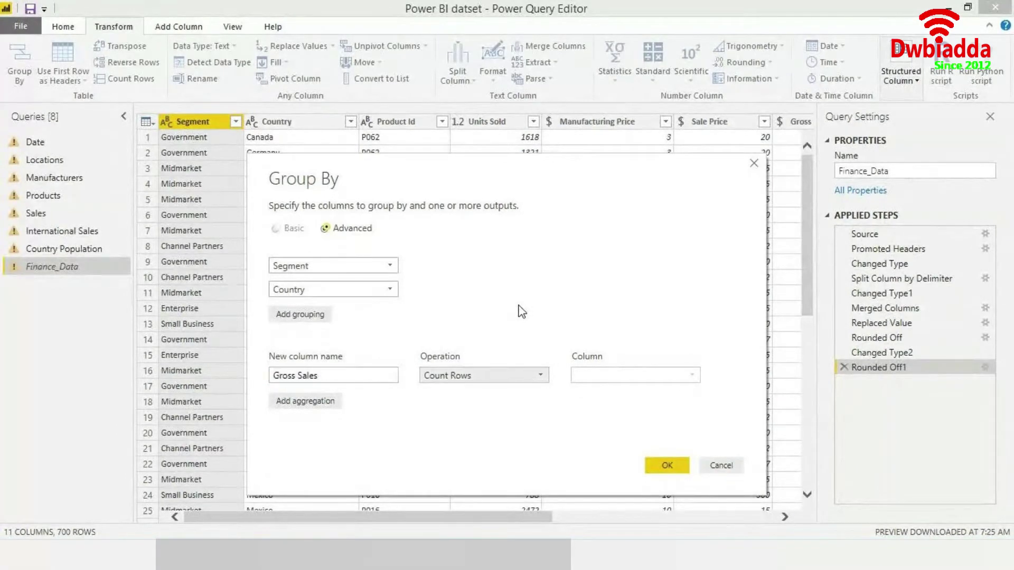
{"action": "left_click", "coordinate": [527, 376]}
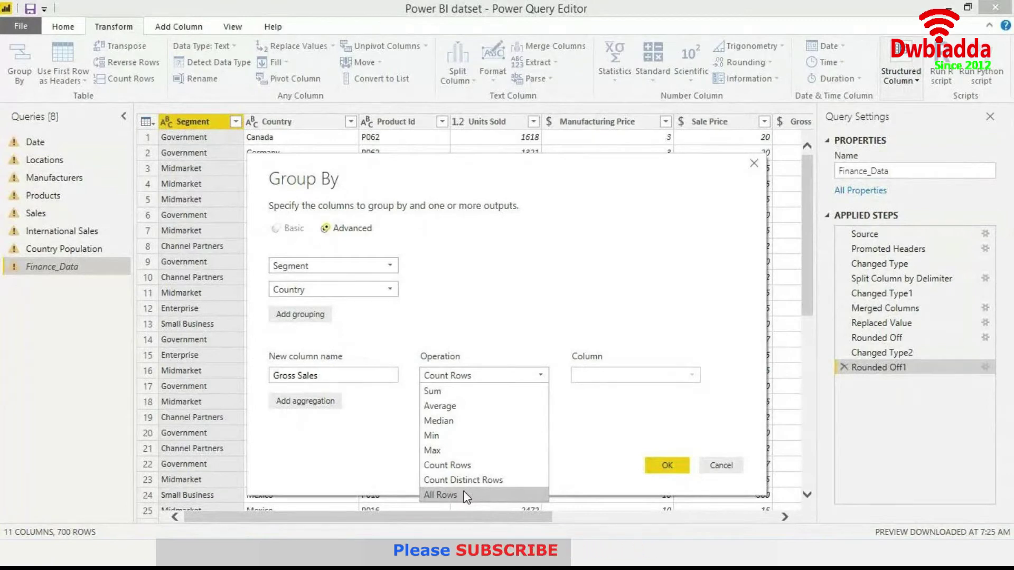
{"action": "left_click", "coordinate": [482, 391]}
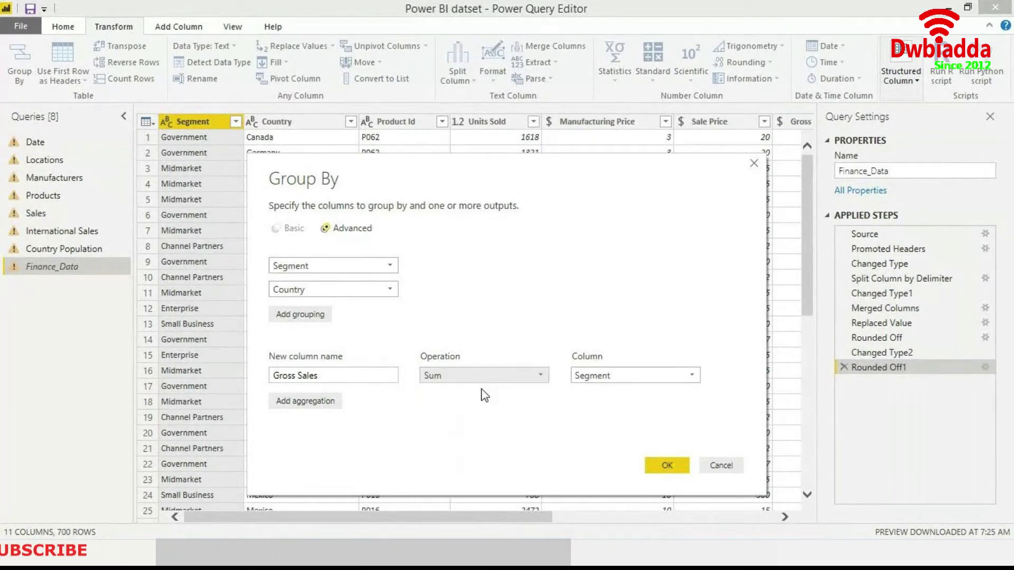
{"action": "left_click", "coordinate": [582, 377]}
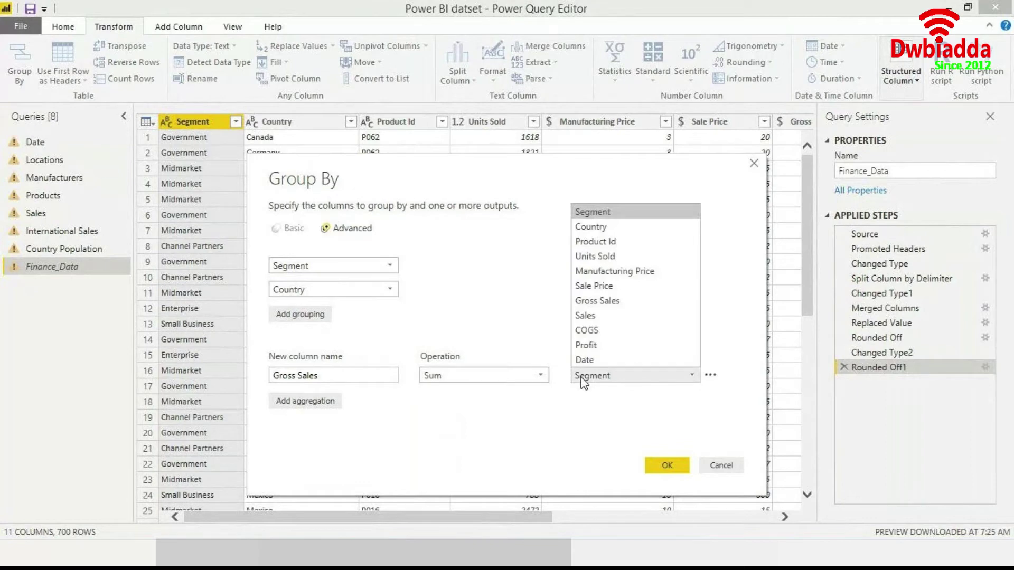
{"action": "left_click", "coordinate": [650, 301]}
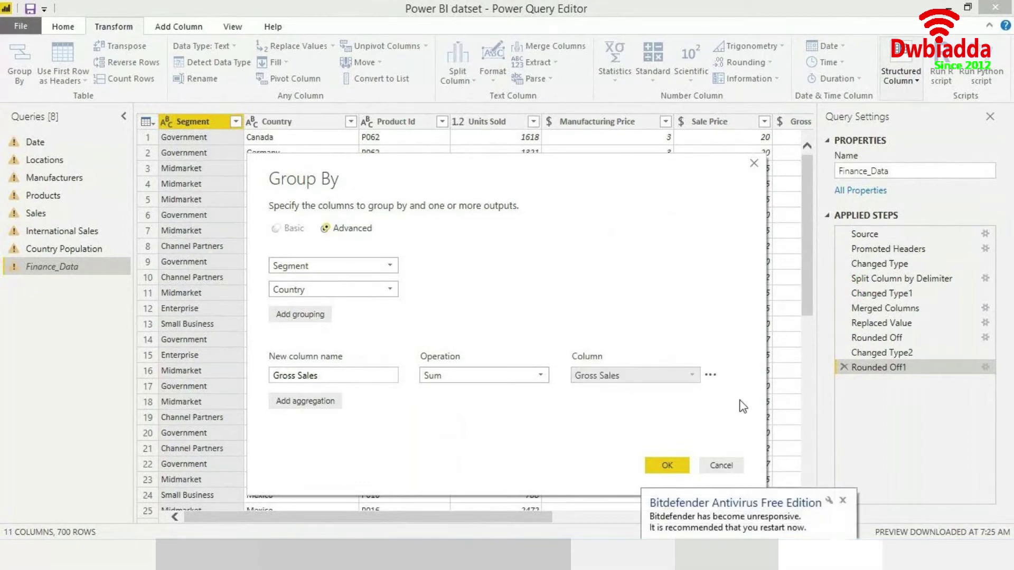
{"action": "left_click", "coordinate": [843, 501]}
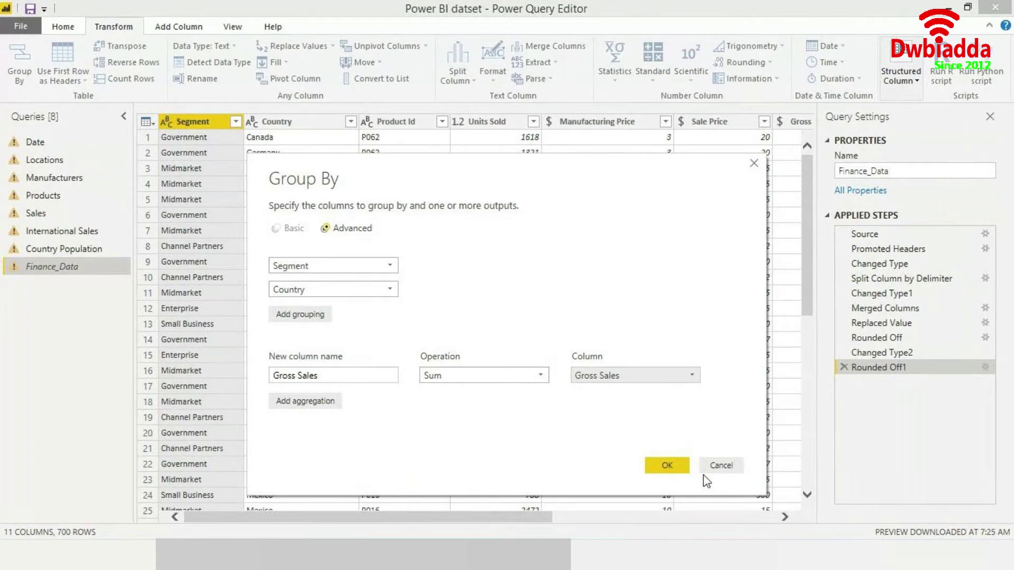
{"action": "left_click", "coordinate": [672, 464]}
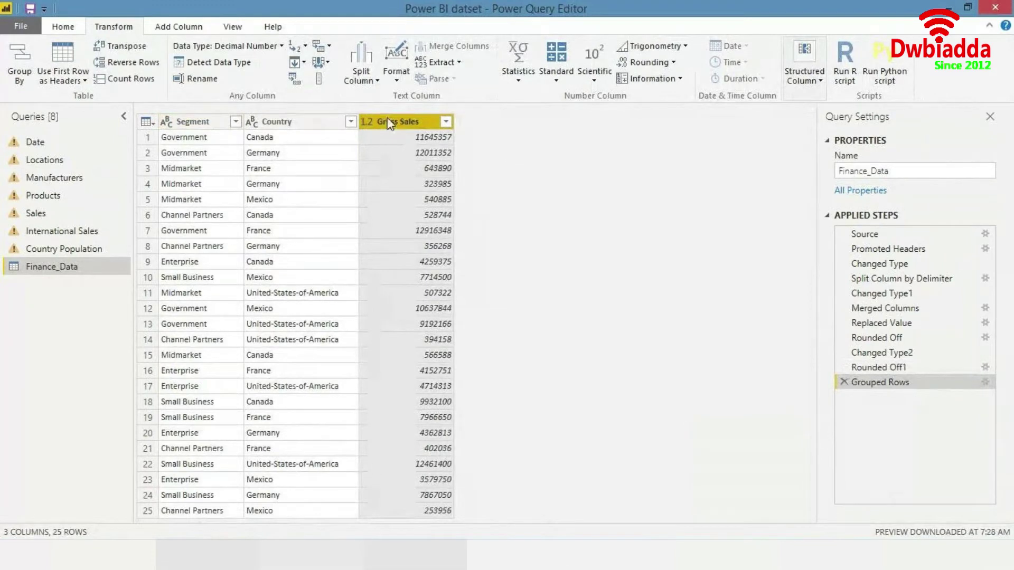
- Filter the Segment column to Government only, and clear that filter again
{"action": "left_click", "coordinate": [236, 123]}
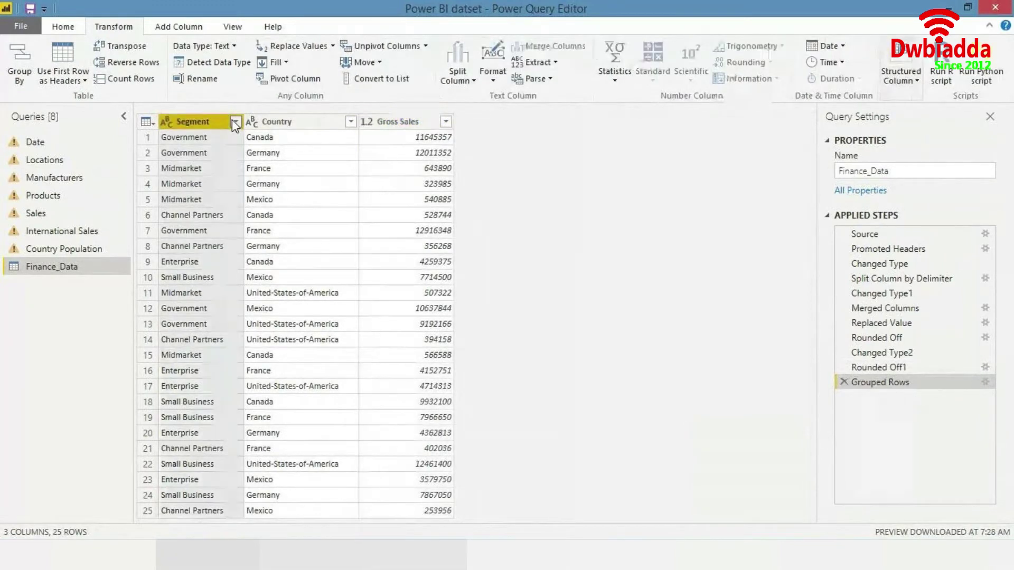
{"action": "left_click", "coordinate": [280, 279]}
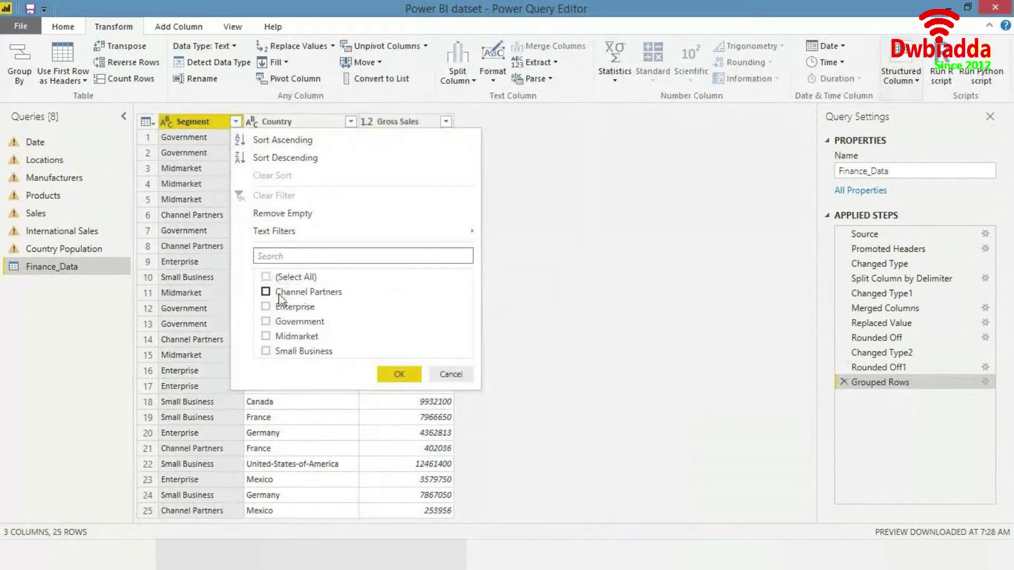
{"action": "left_click", "coordinate": [266, 321]}
{"action": "left_click", "coordinate": [399, 374]}
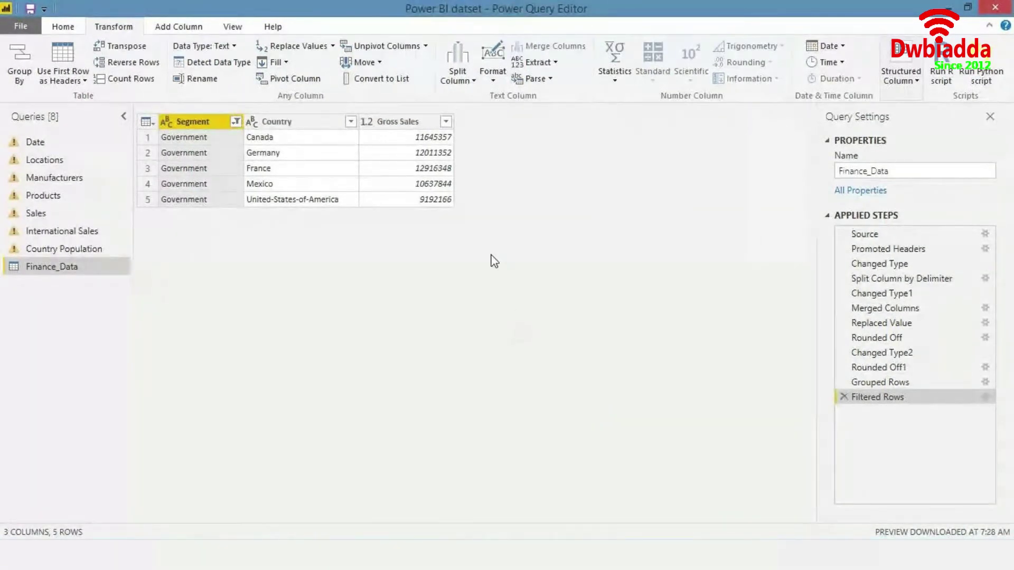
{"action": "left_click", "coordinate": [238, 123]}
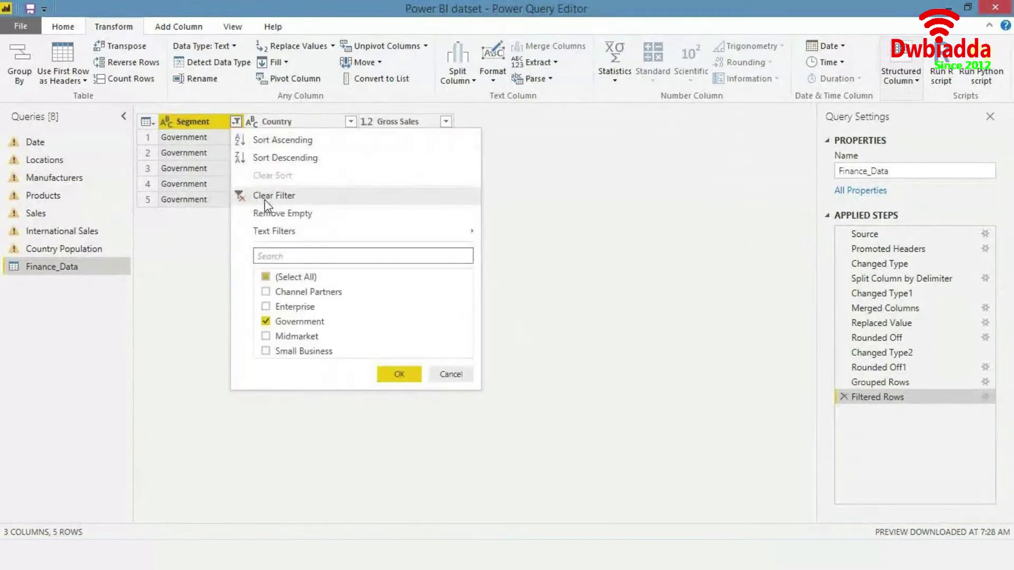
{"action": "left_click", "coordinate": [264, 196]}
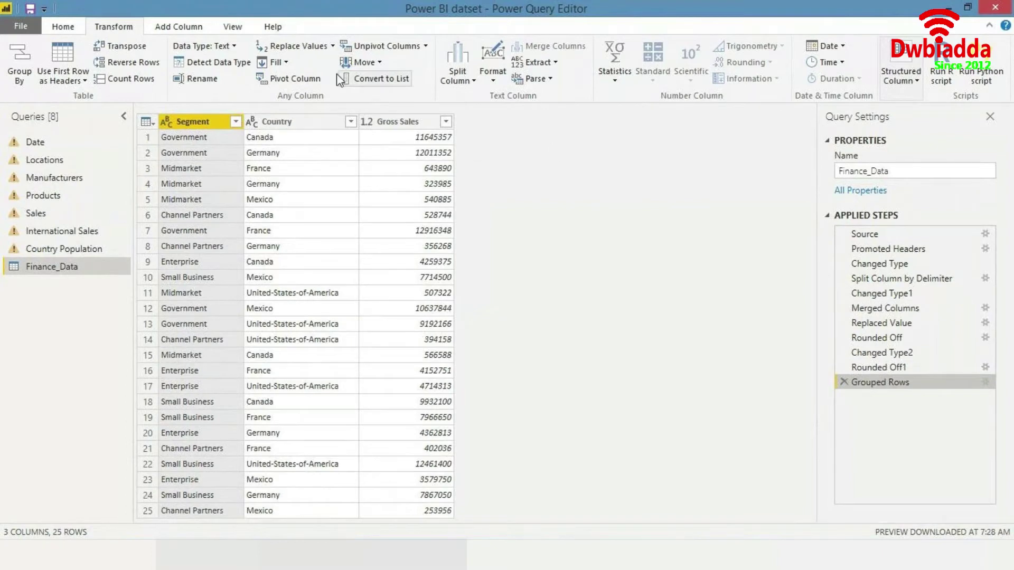
- Delete the Grouped Rows step from the applied steps of Finance_Data
{"action": "left_click", "coordinate": [194, 32]}
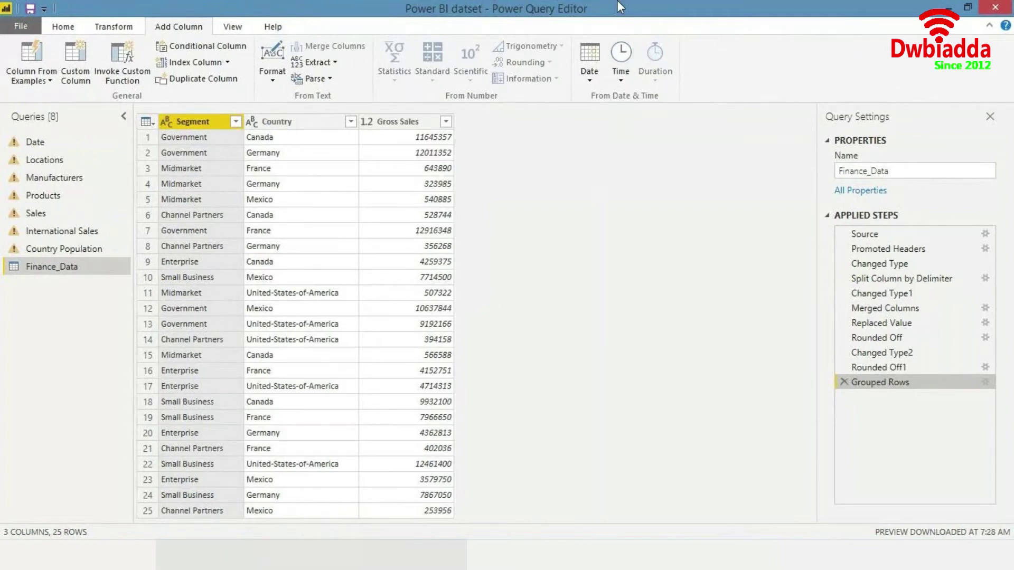
{"action": "left_click", "coordinate": [843, 383]}
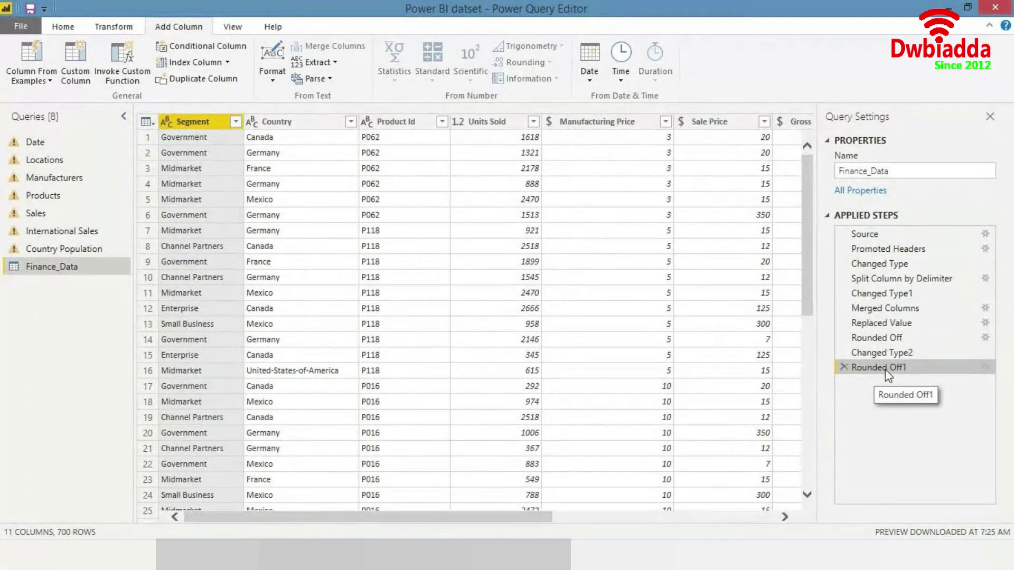
{"action": "mouse_move", "coordinate": [809, 239]}
{"action": "left_mouse_down"}
{"action": "mouse_move", "coordinate": [811, 270]}
{"action": "mouse_move", "coordinate": [807, 232]}
{"action": "left_mouse_up"}
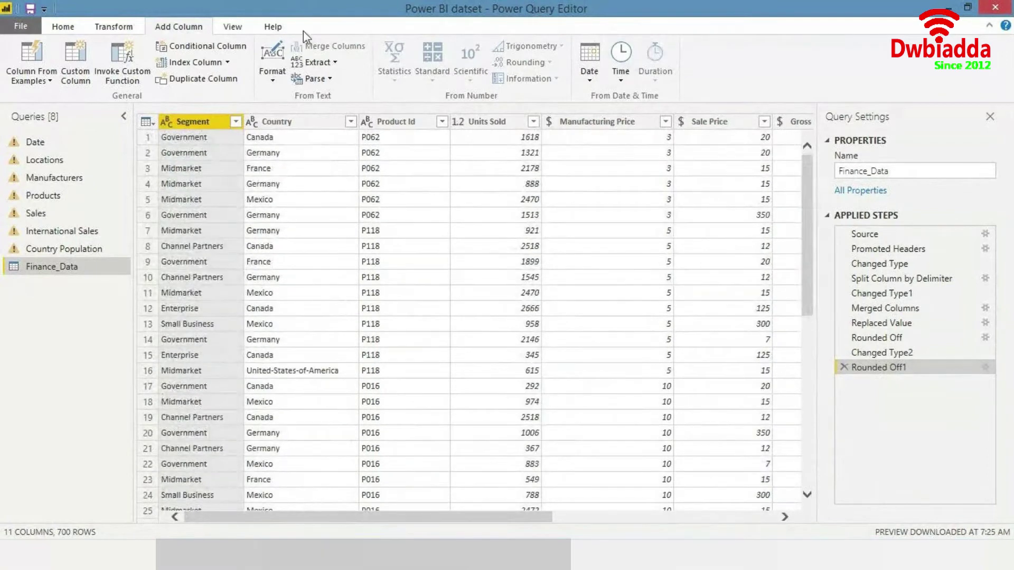
- Change the data type of the Manufacturing Price column to Text
{"action": "left_click", "coordinate": [108, 29]}
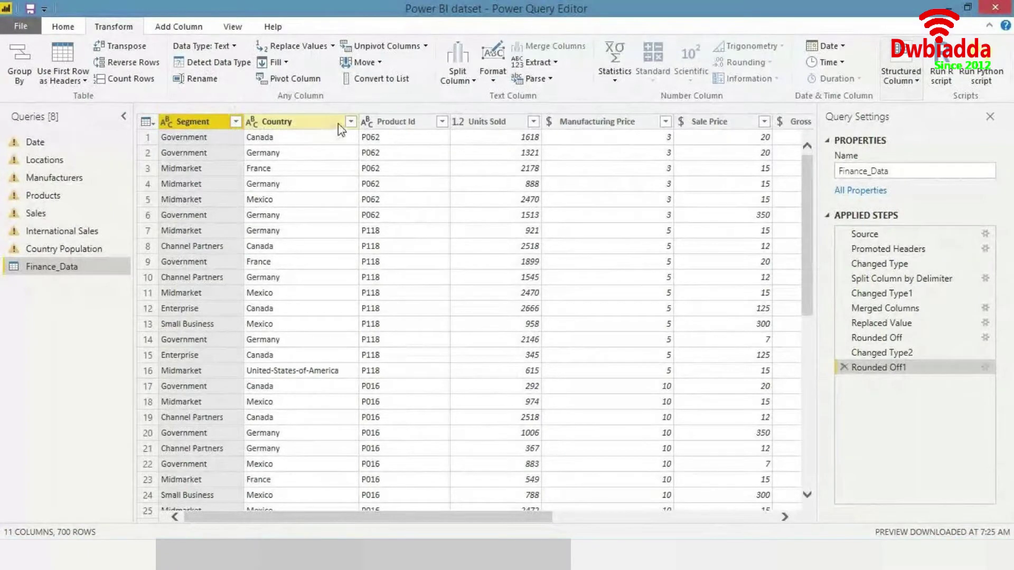
{"action": "scroll", "coordinate": [583, 146], "scroll_direction": "right", "scroll_amount": 2}
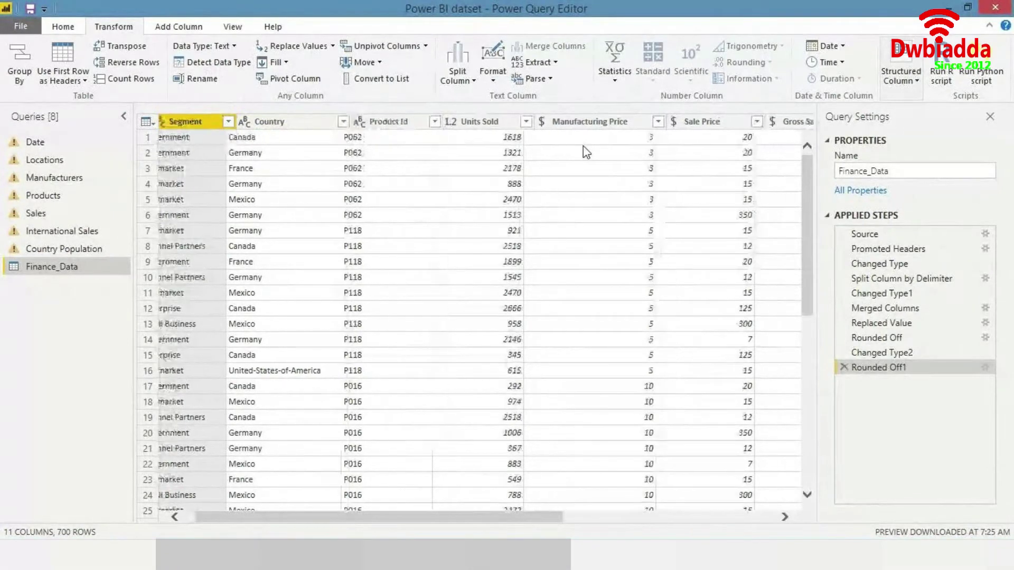
{"action": "left_click", "coordinate": [525, 130]}
{"action": "left_click", "coordinate": [523, 126]}
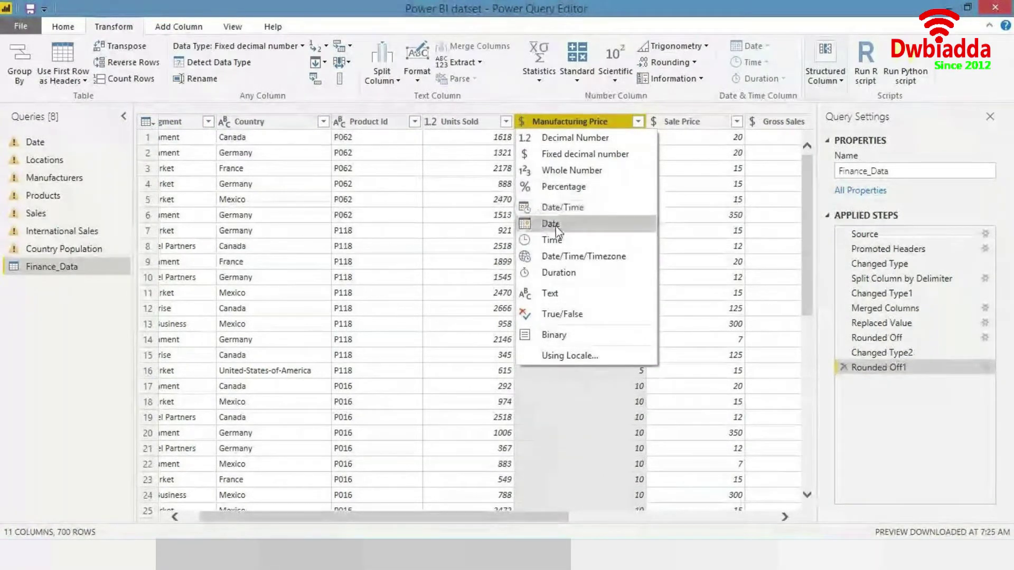
{"action": "left_click", "coordinate": [550, 287]}
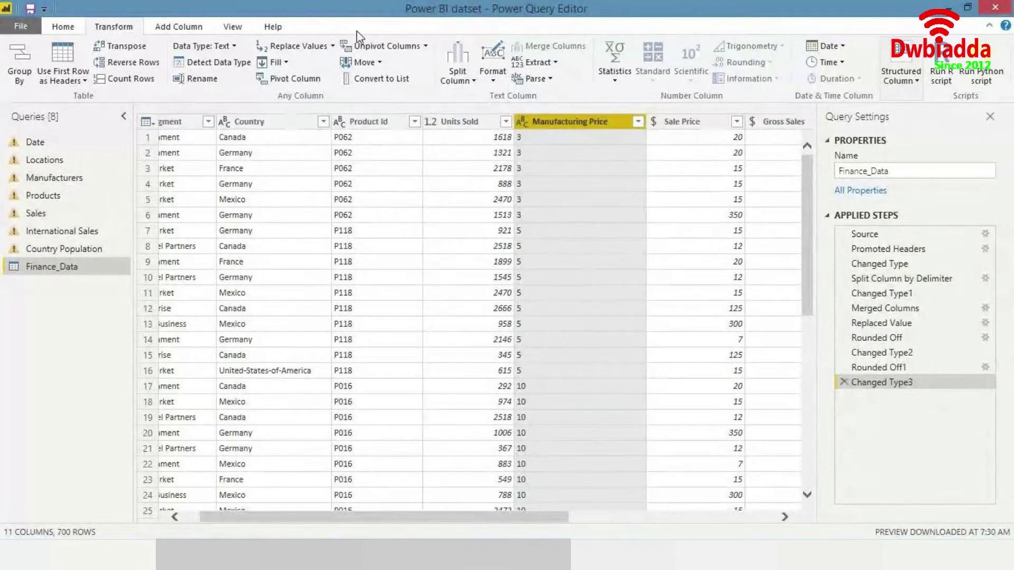
- Detect the Manufacturing Price column's data type automatically, and delete the Changed Type3 step from the applied steps
{"action": "left_click", "coordinate": [232, 69]}
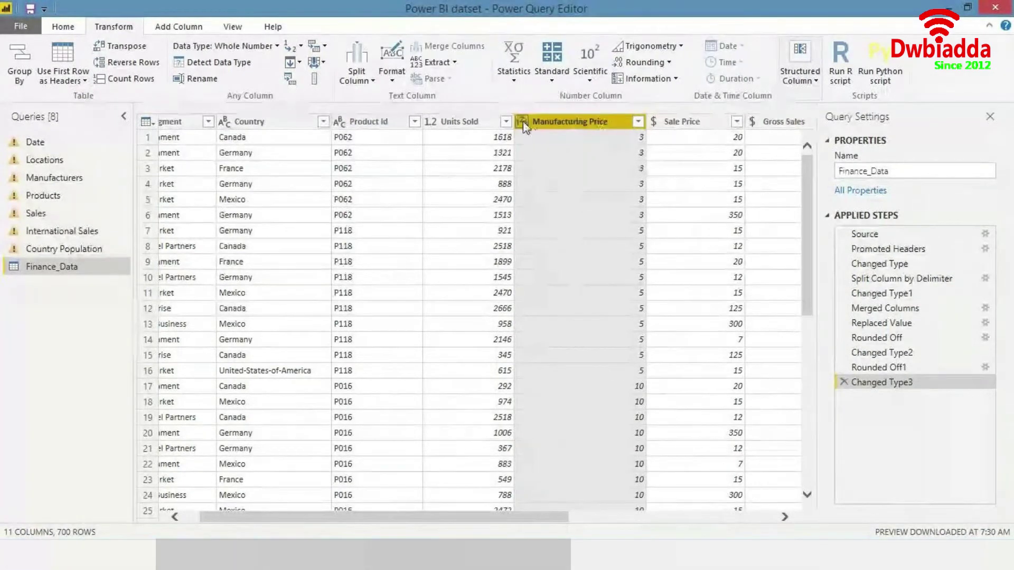
{"action": "left_click", "coordinate": [844, 381]}
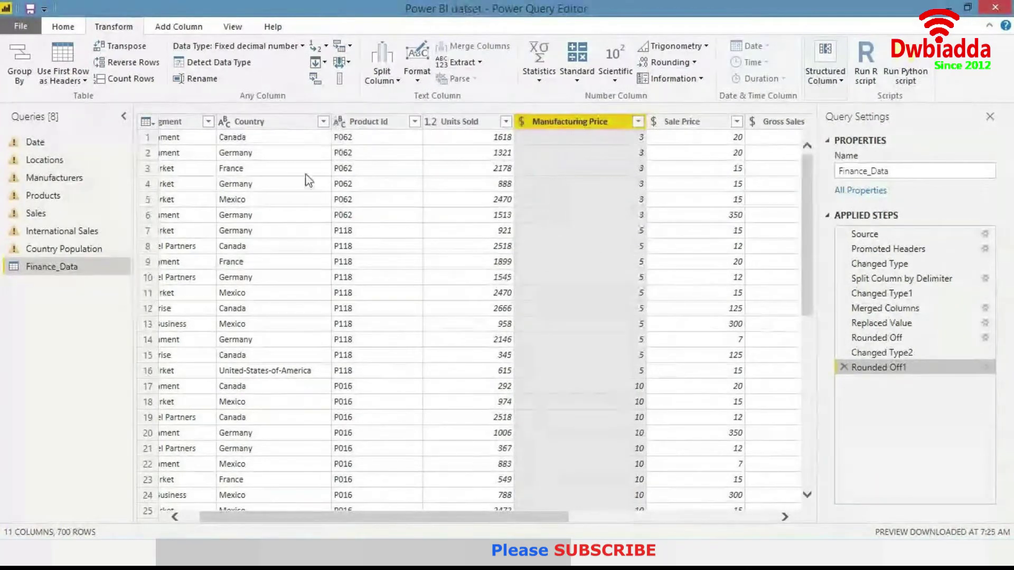
{"action": "scroll", "coordinate": [309, 180], "scroll_direction": "left", "scroll_amount": 1}
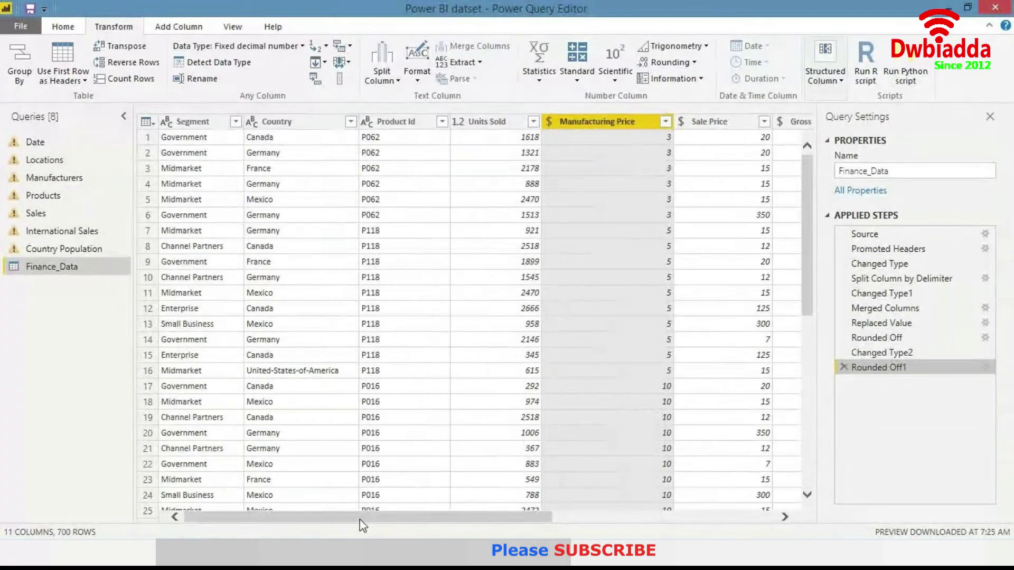
{"action": "left_click_drag", "start_coordinate": [378, 524], "coordinate": [287, 527]}
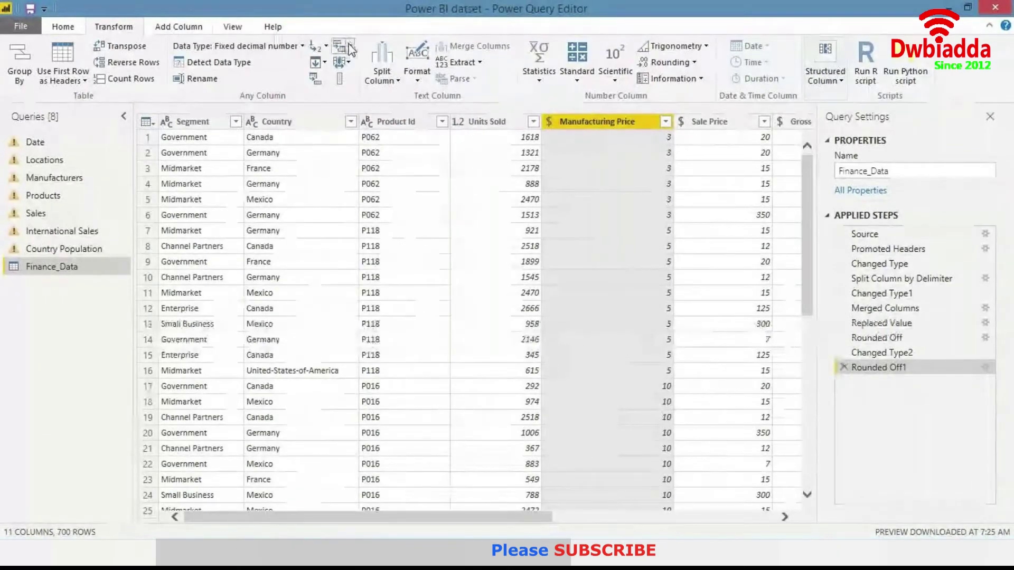
- Pivot the Country column of Finance_Data with Sales as the values column
{"action": "left_click", "coordinate": [186, 122]}
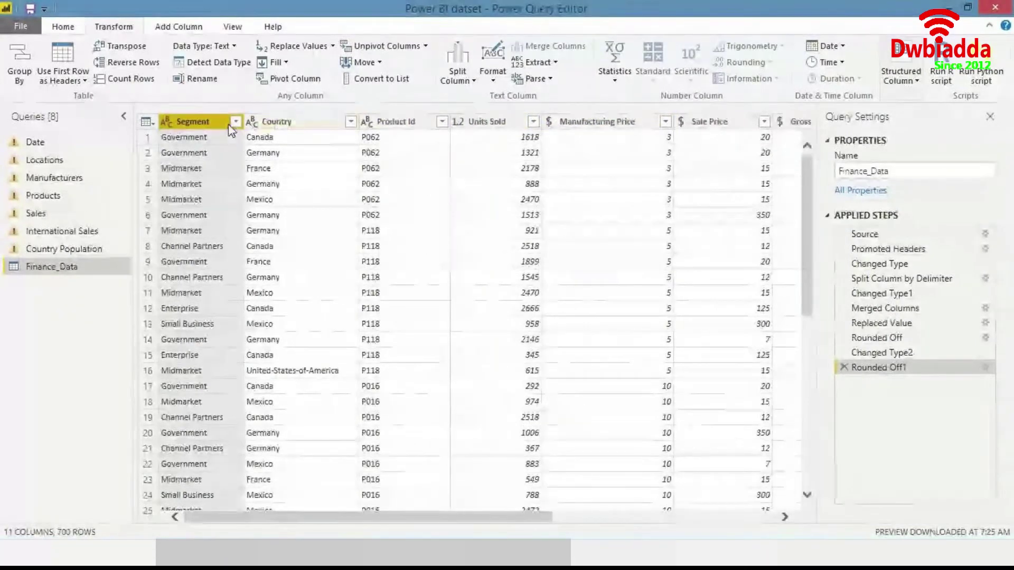
{"action": "left_click", "coordinate": [272, 120]}
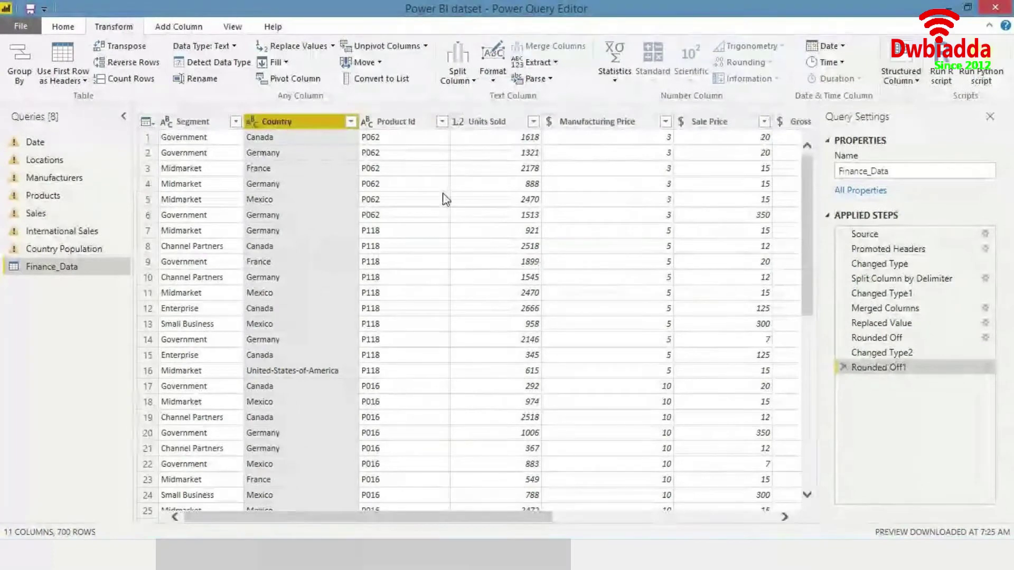
{"action": "scroll", "coordinate": [445, 199], "scroll_direction": "right", "scroll_amount": 3}
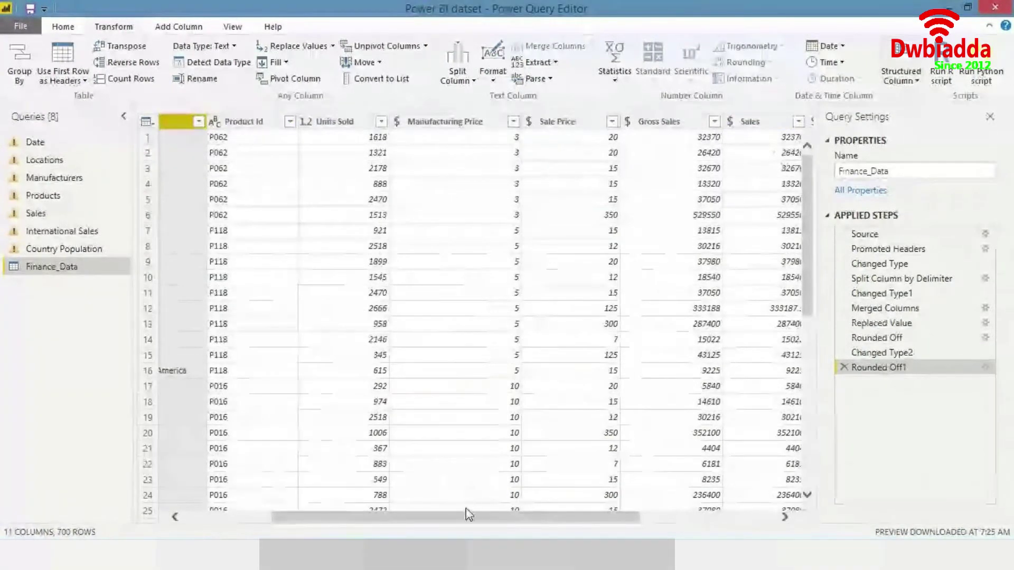
{"action": "scroll", "coordinate": [422, 526], "scroll_direction": "left", "scroll_amount": 3}
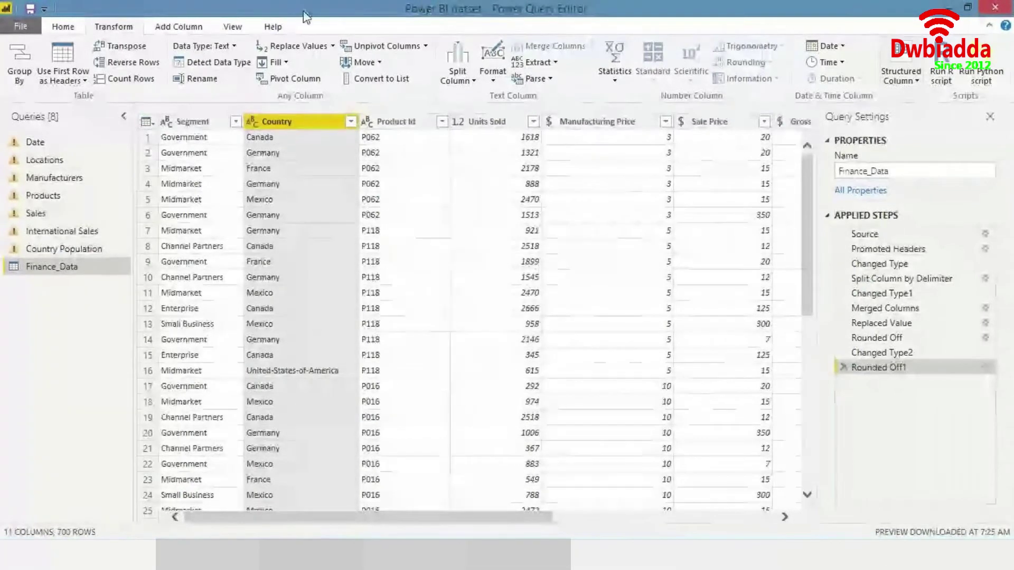
{"action": "right_click", "coordinate": [280, 122]}
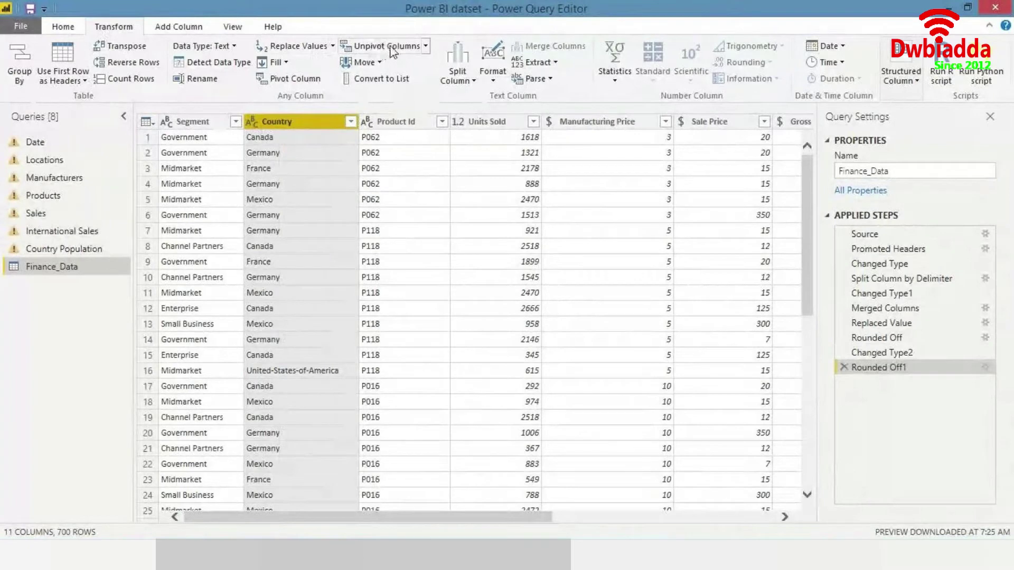
{"action": "left_click", "coordinate": [317, 80]}
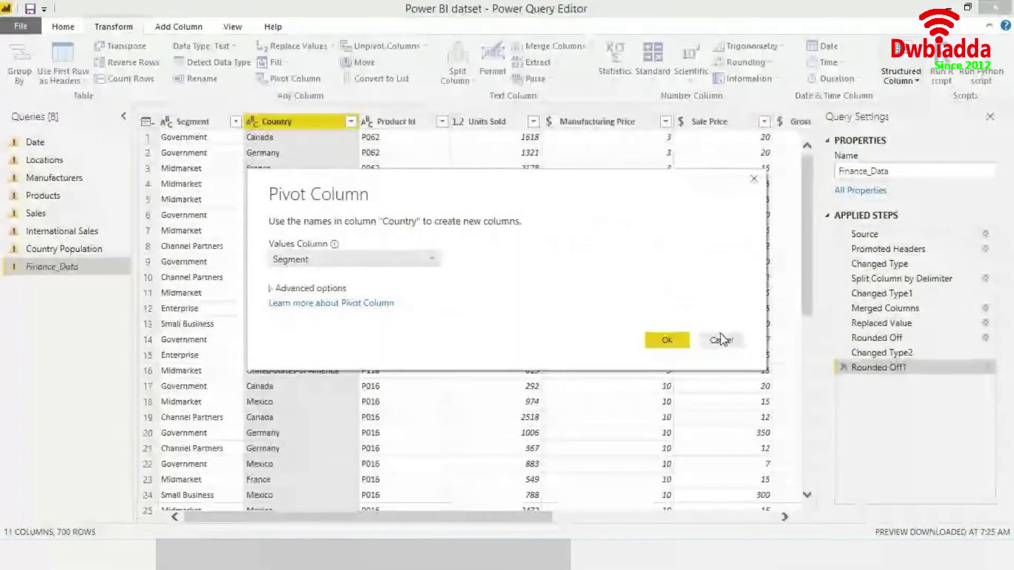
{"action": "left_click", "coordinate": [428, 260]}
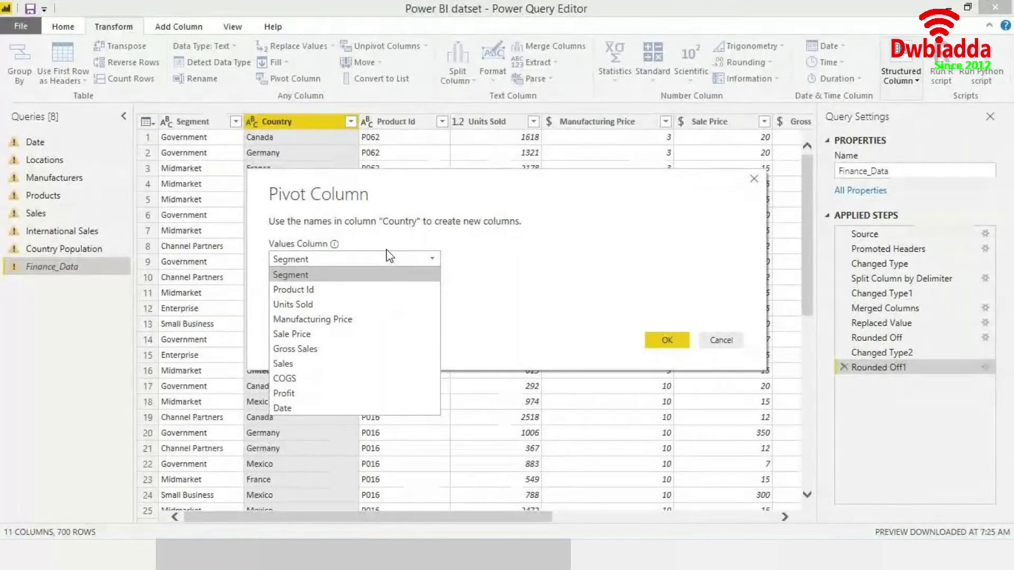
{"action": "left_click", "coordinate": [541, 272]}
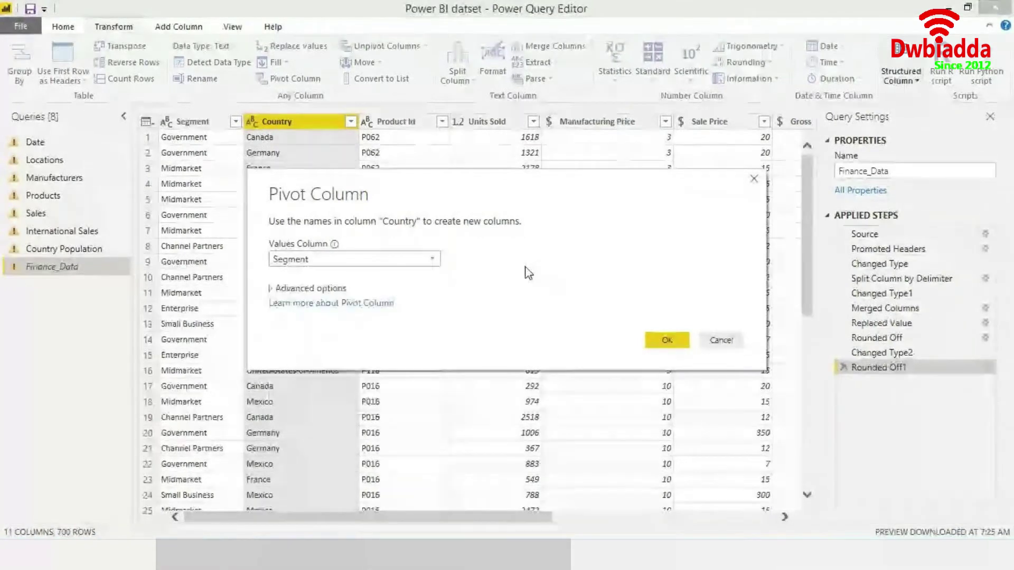
{"action": "left_click", "coordinate": [373, 258]}
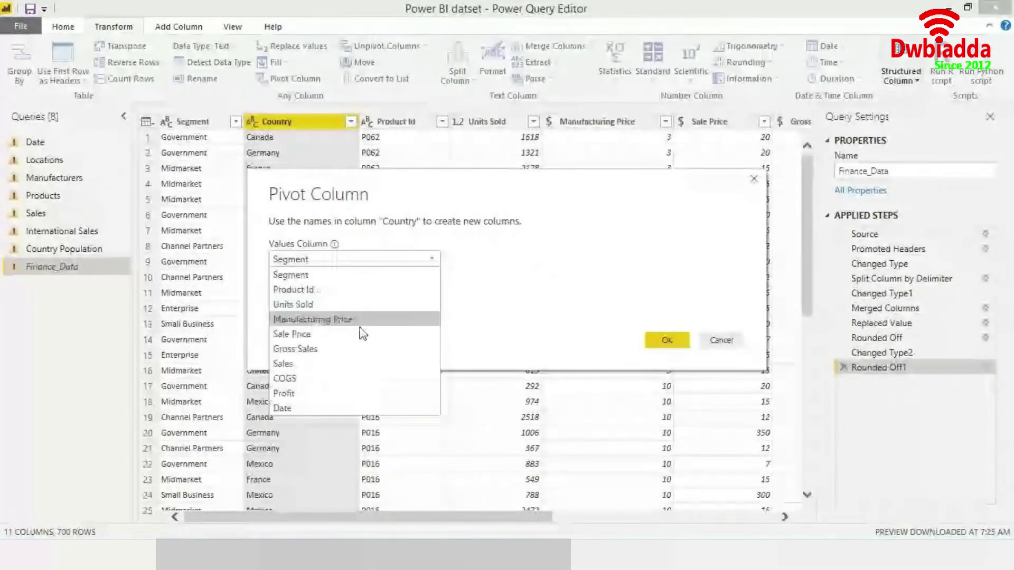
{"action": "left_click", "coordinate": [343, 364]}
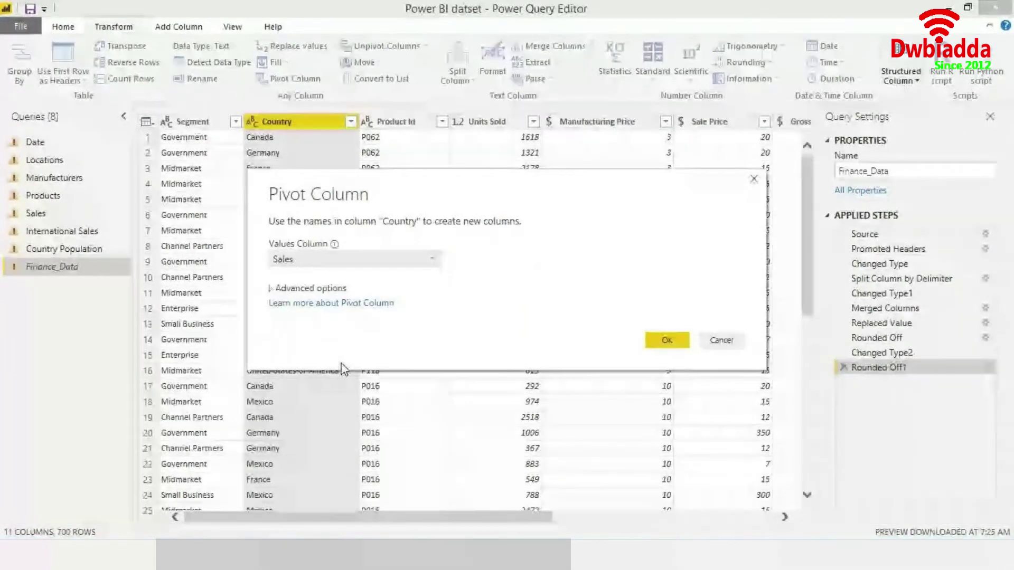
{"action": "left_click", "coordinate": [660, 343]}
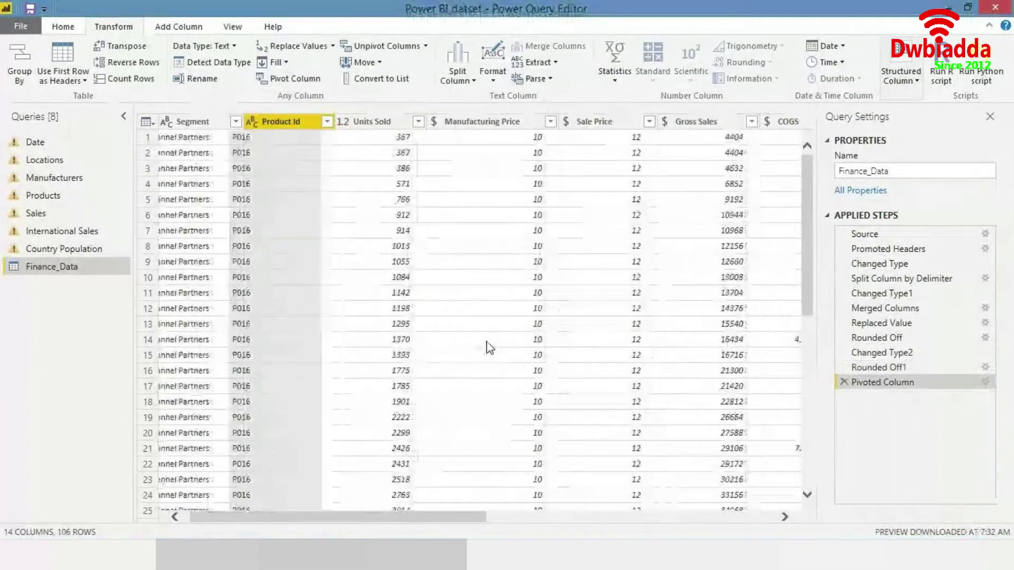
- Look through the pivoted country columns, and delete the Pivoted Column step from the applied steps
{"action": "scroll", "coordinate": [487, 346], "scroll_direction": "right", "scroll_amount": 5}
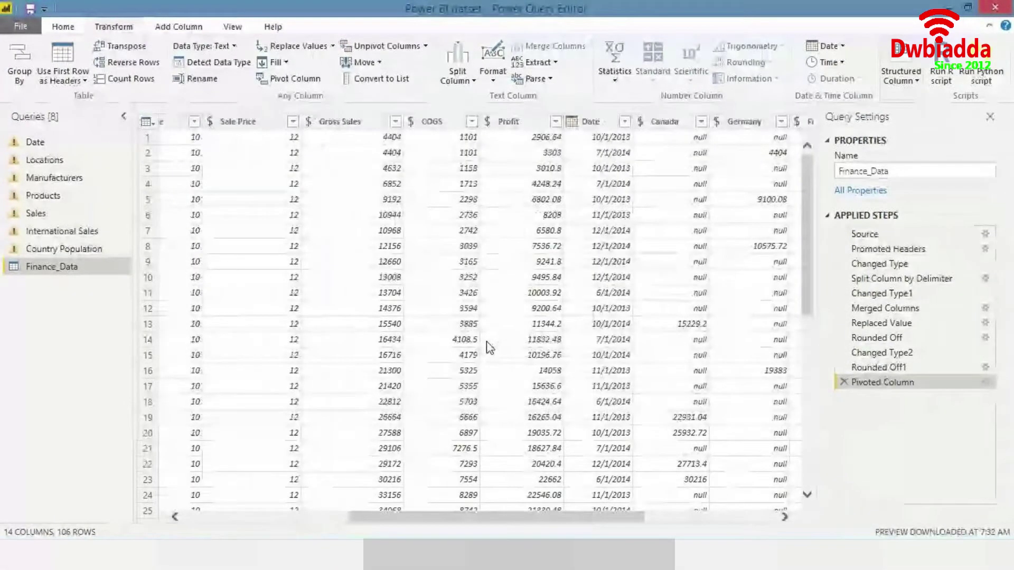
{"action": "scroll", "coordinate": [486, 346], "scroll_direction": "right", "scroll_amount": 3}
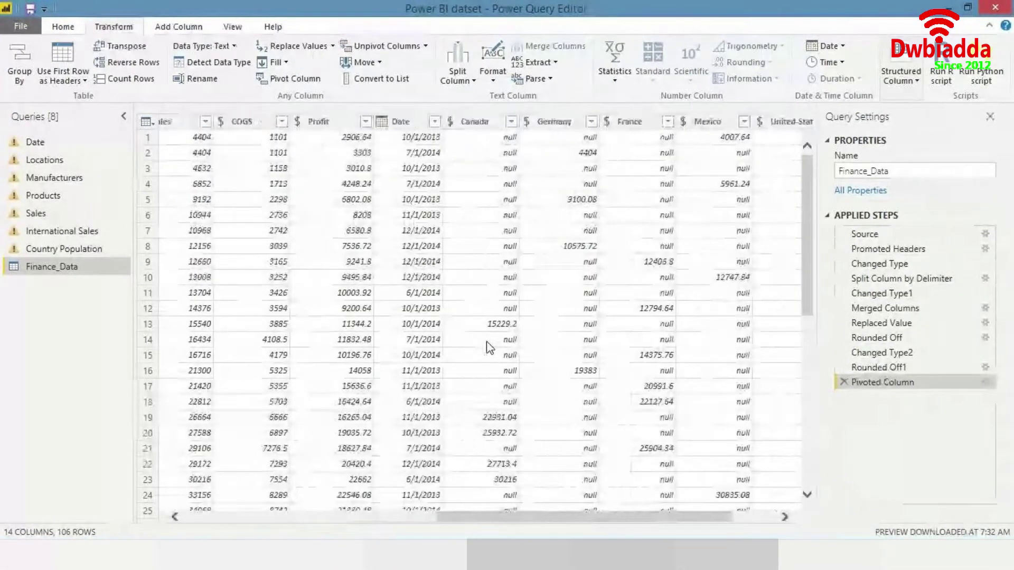
{"action": "scroll", "coordinate": [486, 346], "scroll_direction": "right", "scroll_amount": 3}
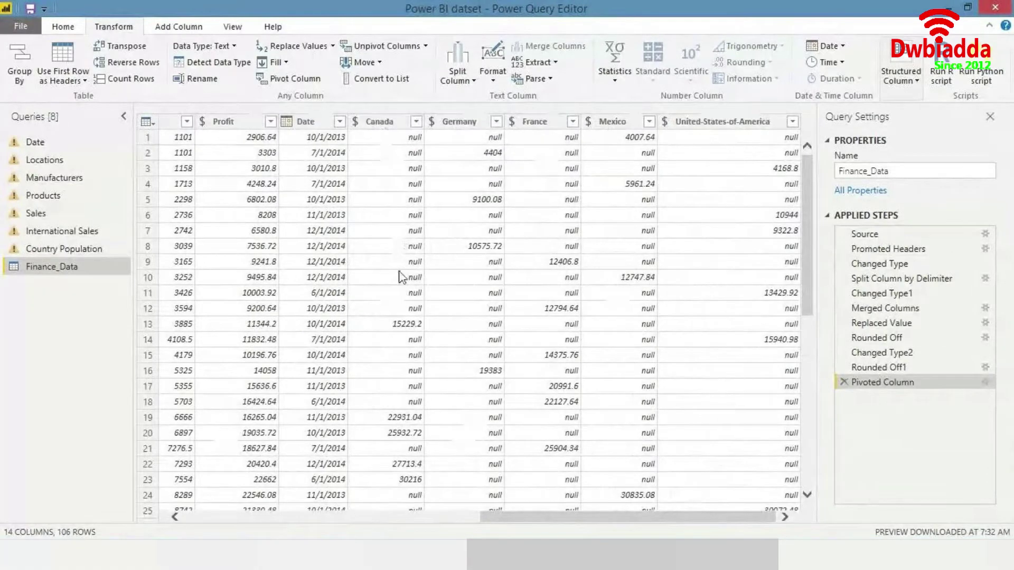
{"action": "scroll", "coordinate": [405, 274], "scroll_direction": "left", "scroll_amount": 5}
{"action": "left_click", "coordinate": [844, 382]}
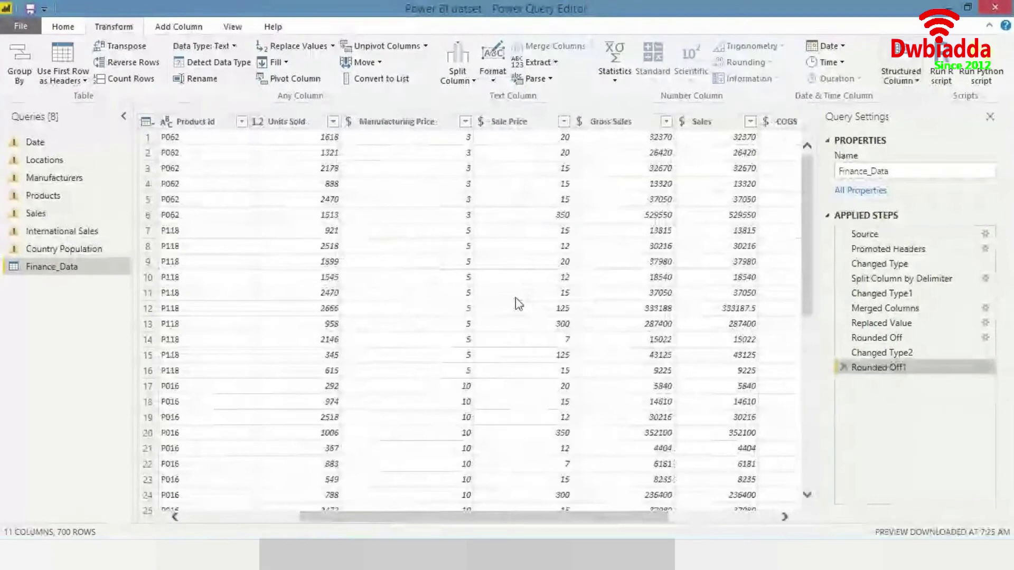
- Remove all columns other than Segment, Country and Sales from Finance_Data
{"action": "left_click_drag", "start_coordinate": [358, 520], "coordinate": [243, 521]}
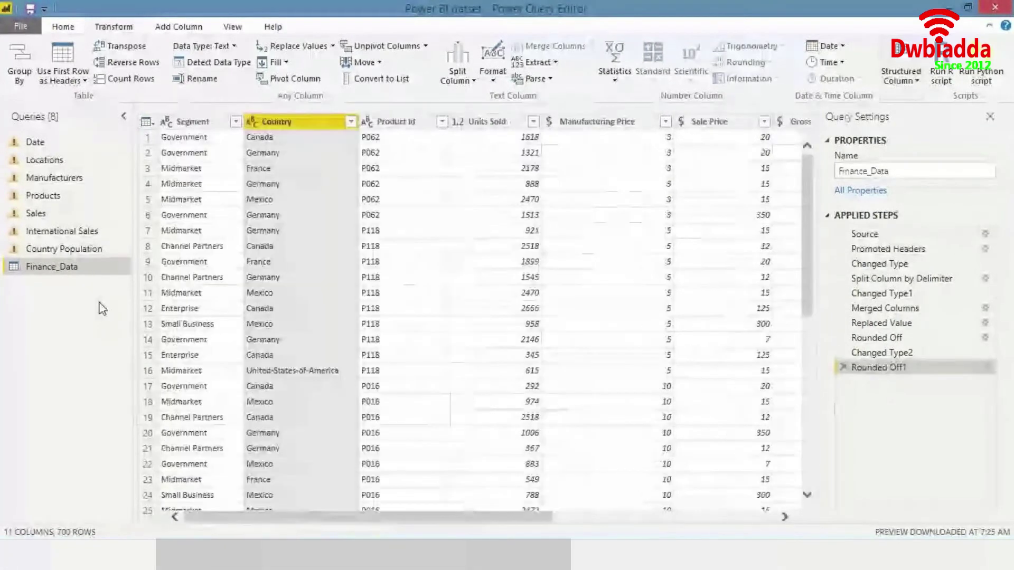
{"action": "left_click", "coordinate": [211, 125], "text": "ctrl"}
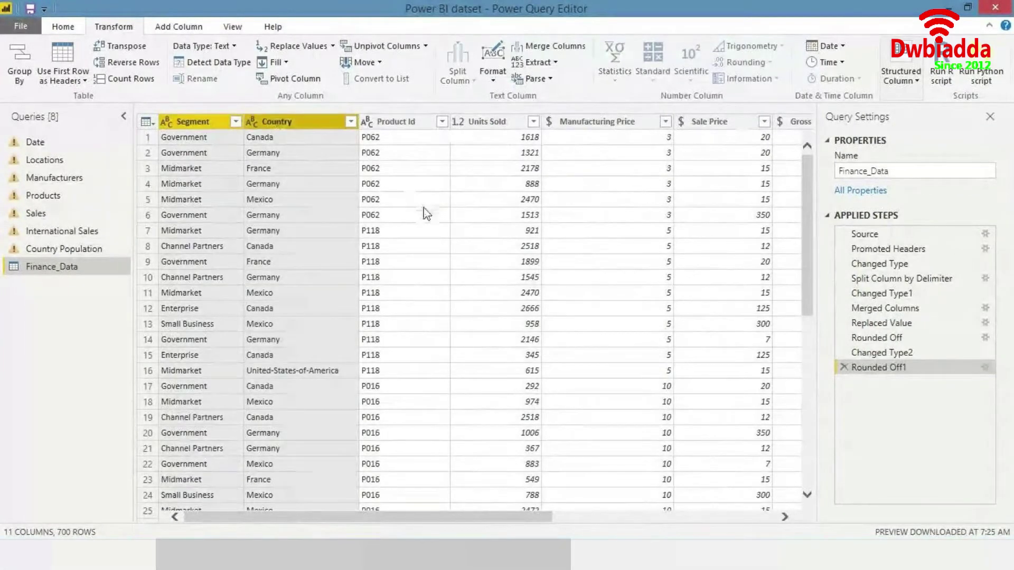
{"action": "scroll", "coordinate": [421, 211], "scroll_direction": "right", "scroll_amount": 5}
{"action": "left_click", "coordinate": [660, 122], "text": "ctrl"}
{"action": "right_click", "coordinate": [663, 123]}
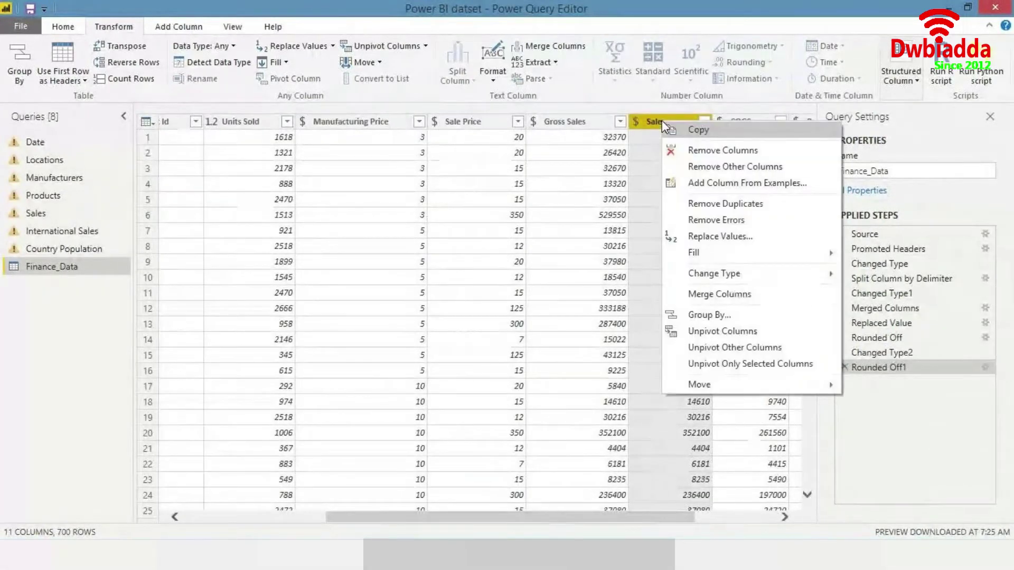
{"action": "left_click", "coordinate": [705, 167]}
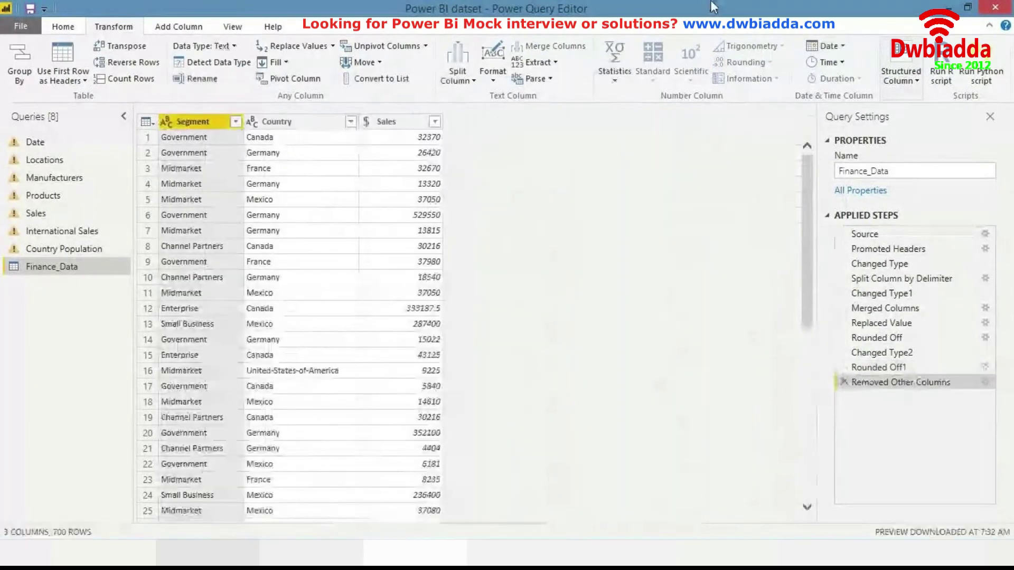
- Pivot the Country column of the three-column table, using Sales as the values column
{"action": "left_click", "coordinate": [296, 123], "text": "ctrl"}
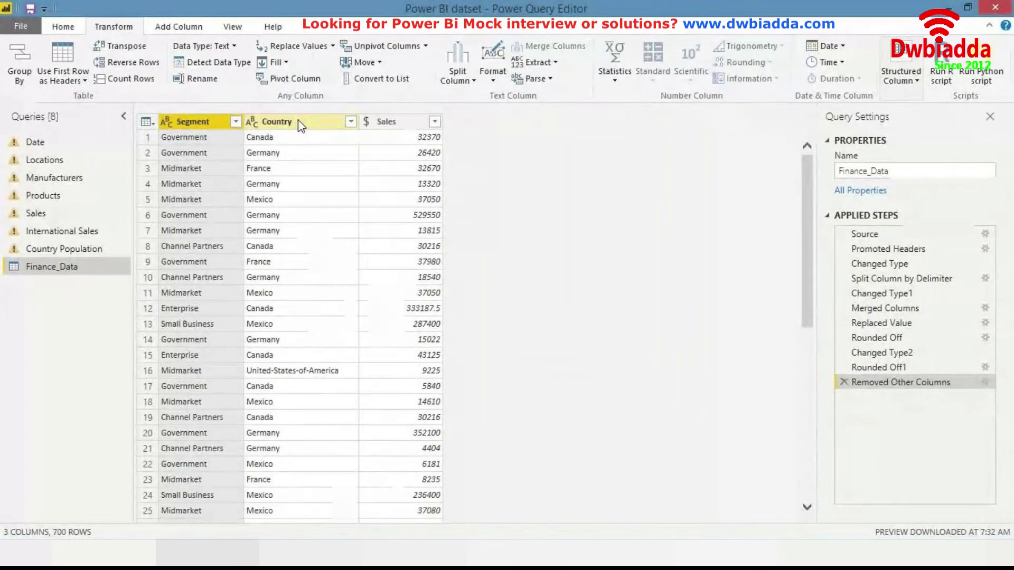
{"action": "left_click", "coordinate": [298, 122]}
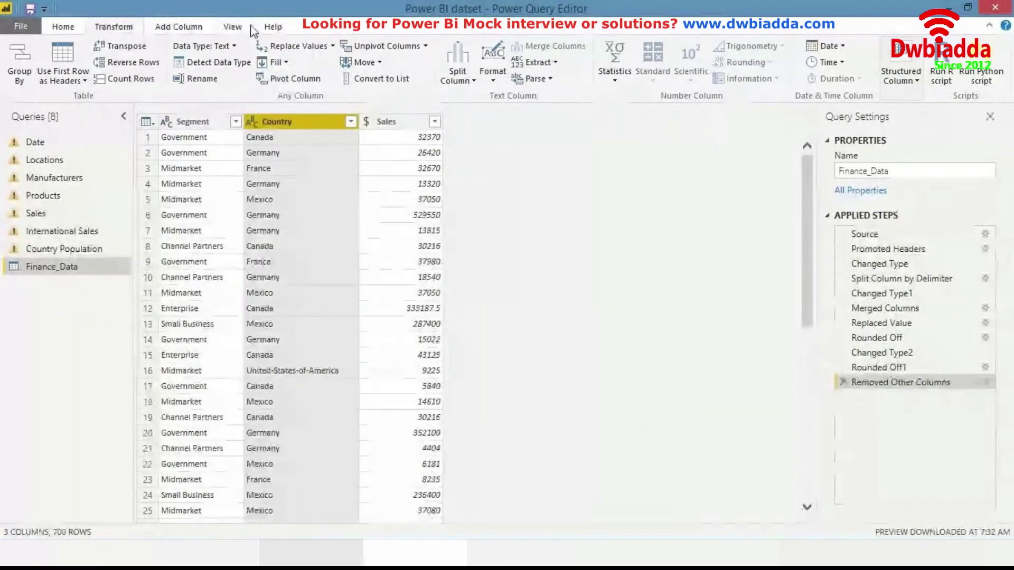
{"action": "left_click", "coordinate": [197, 120]}
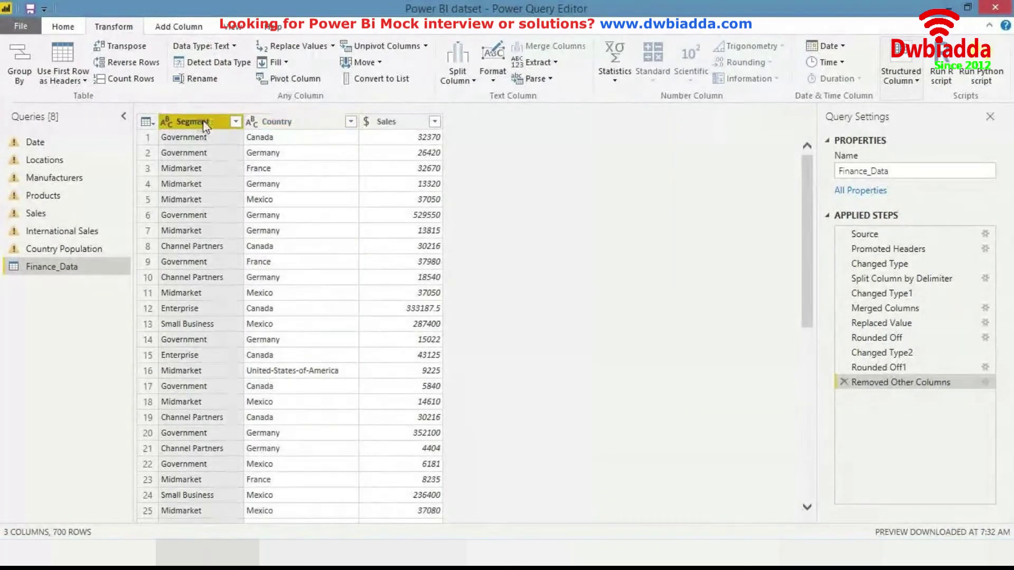
{"action": "left_click", "coordinate": [292, 126]}
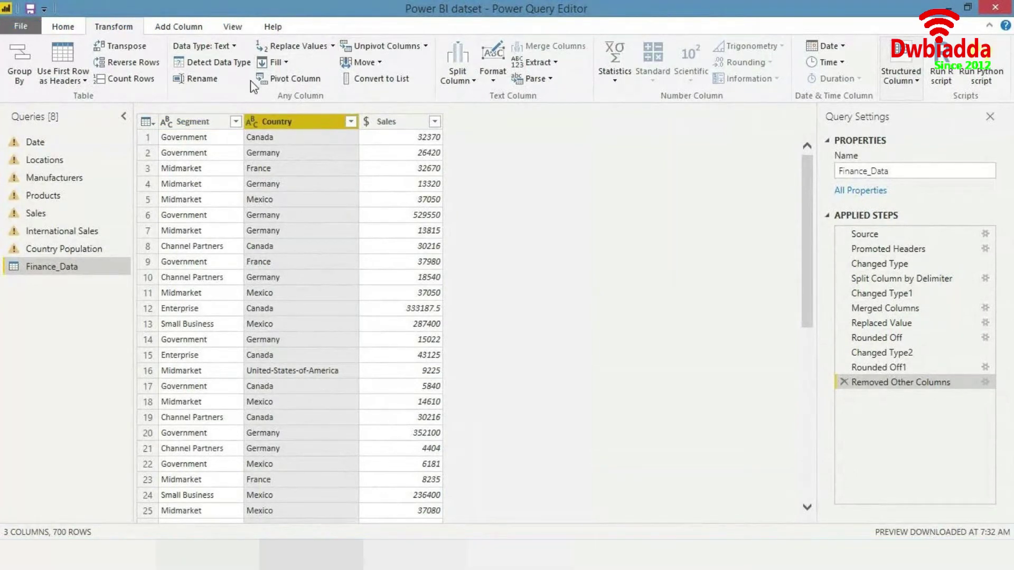
{"action": "left_click", "coordinate": [288, 78]}
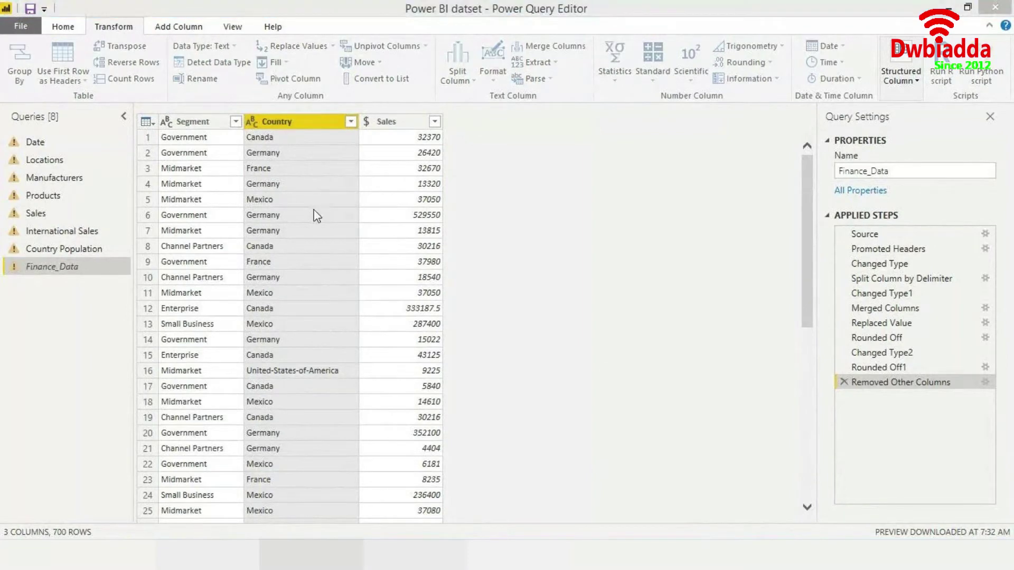
{"action": "left_click", "coordinate": [362, 258]}
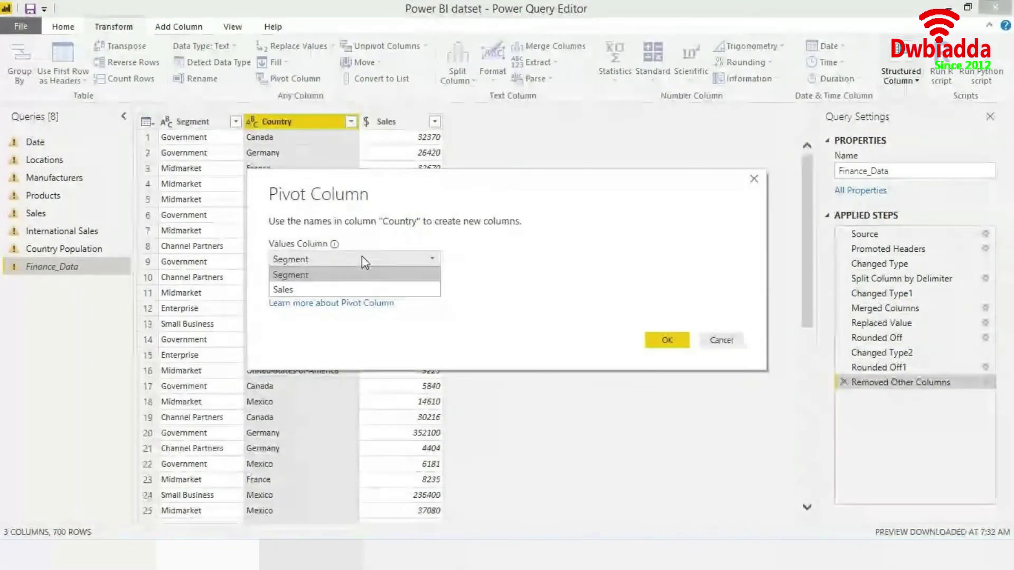
{"action": "left_click", "coordinate": [362, 290]}
{"action": "left_click", "coordinate": [657, 342]}
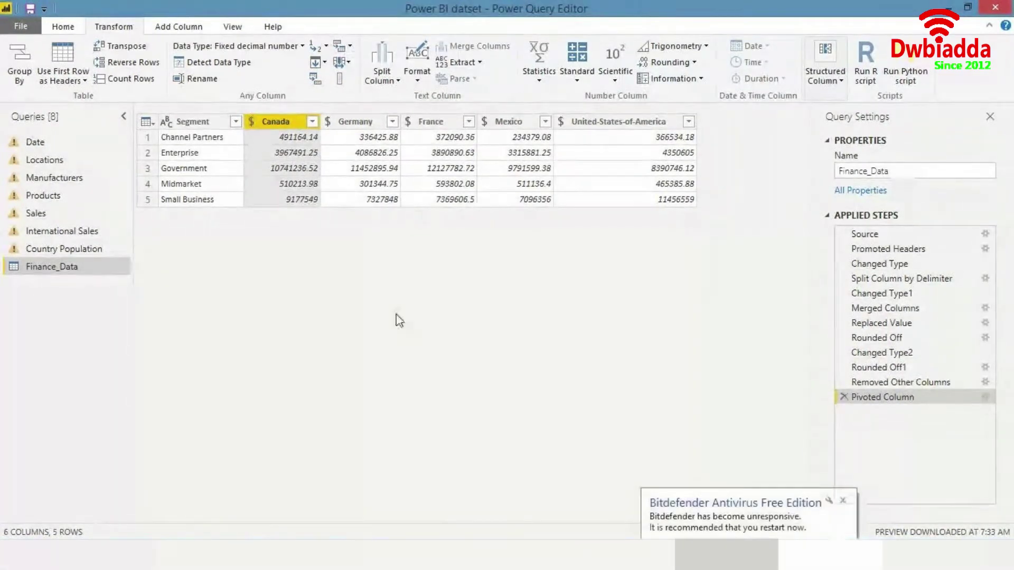
- Close the antivirus notification, and delete the Pivoted Column and Removed Other Columns steps from the applied steps
{"action": "left_click", "coordinate": [843, 501]}
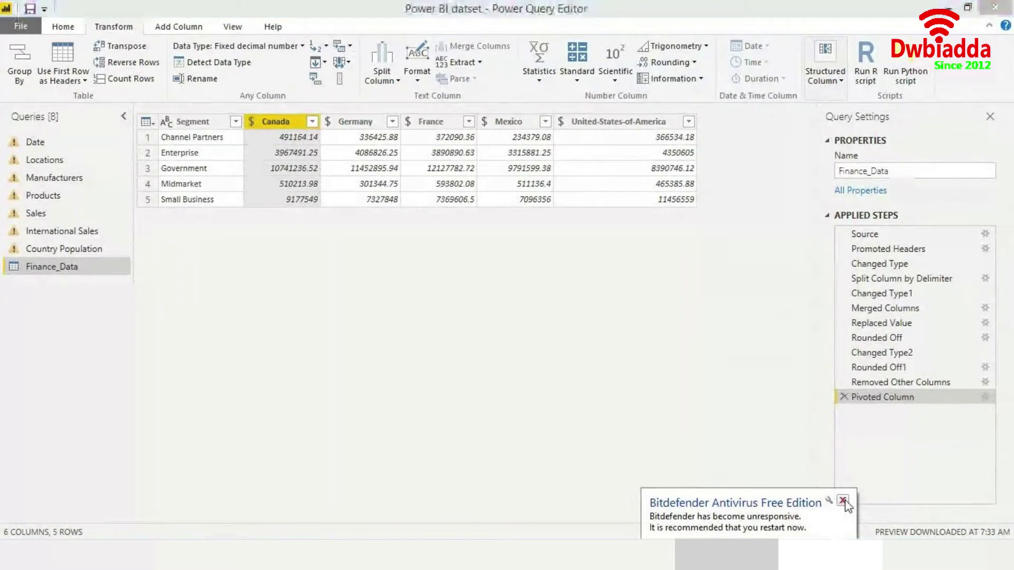
{"action": "left_click", "coordinate": [662, 475]}
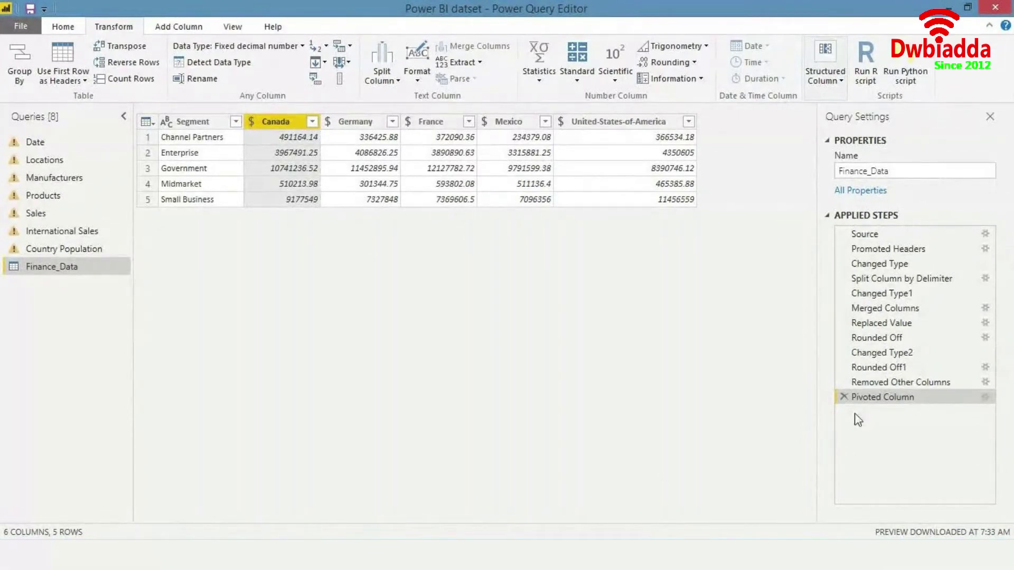
{"action": "left_click", "coordinate": [845, 397]}
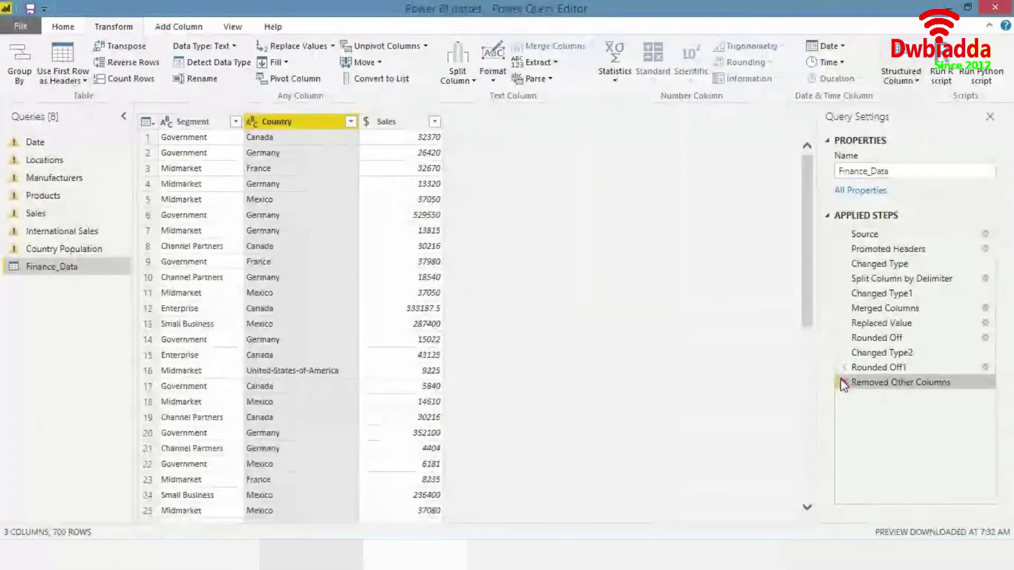
{"action": "left_click", "coordinate": [843, 384]}
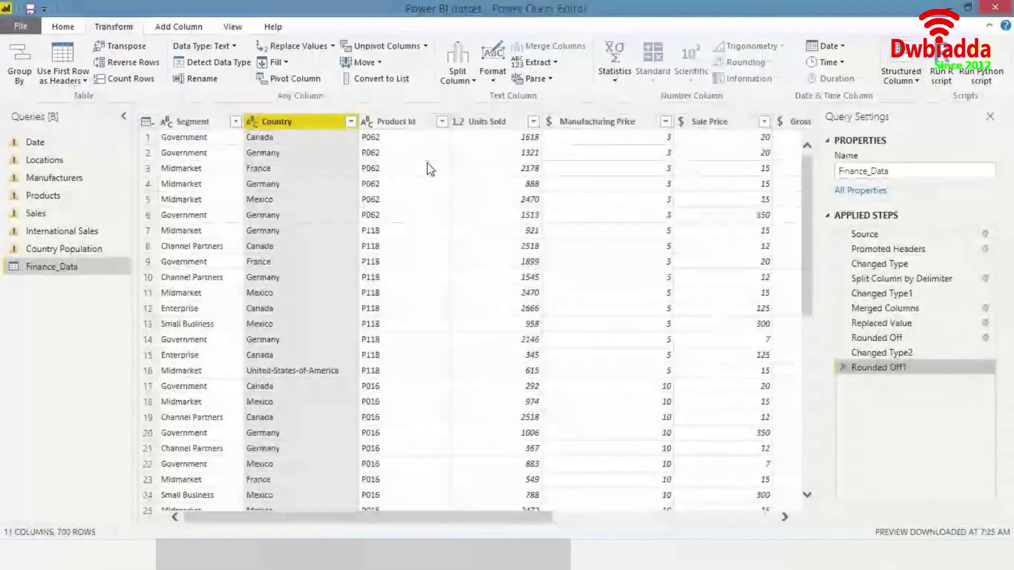
{"action": "scroll", "coordinate": [428, 165], "scroll_direction": "right", "scroll_amount": 3}
{"action": "scroll", "coordinate": [430, 169], "scroll_direction": "right", "scroll_amount": 3}
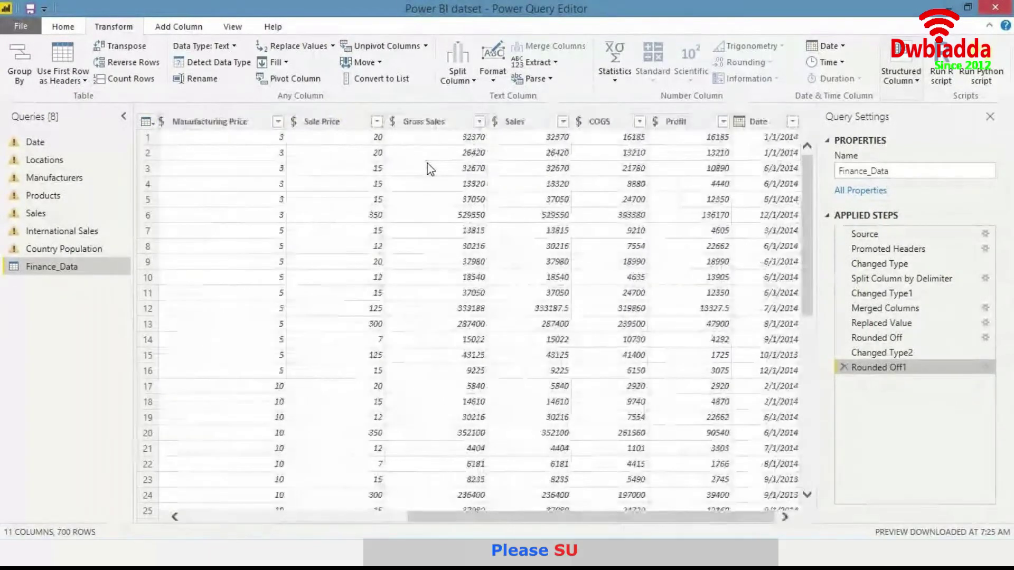
{"action": "scroll", "coordinate": [430, 169], "scroll_direction": "left", "scroll_amount": 5}
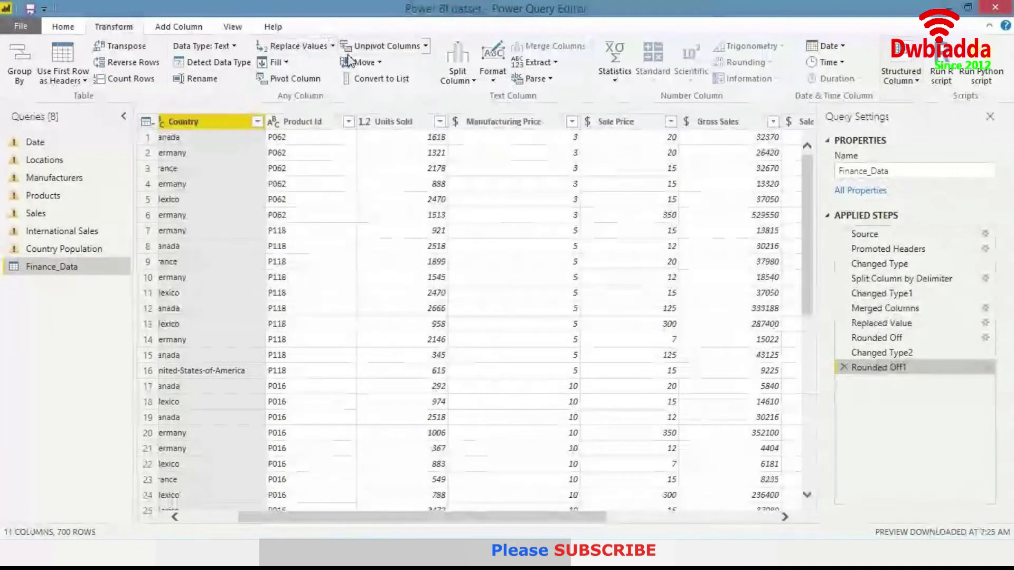
{"action": "left_click", "coordinate": [380, 61]}
{"action": "left_click", "coordinate": [409, 1]}
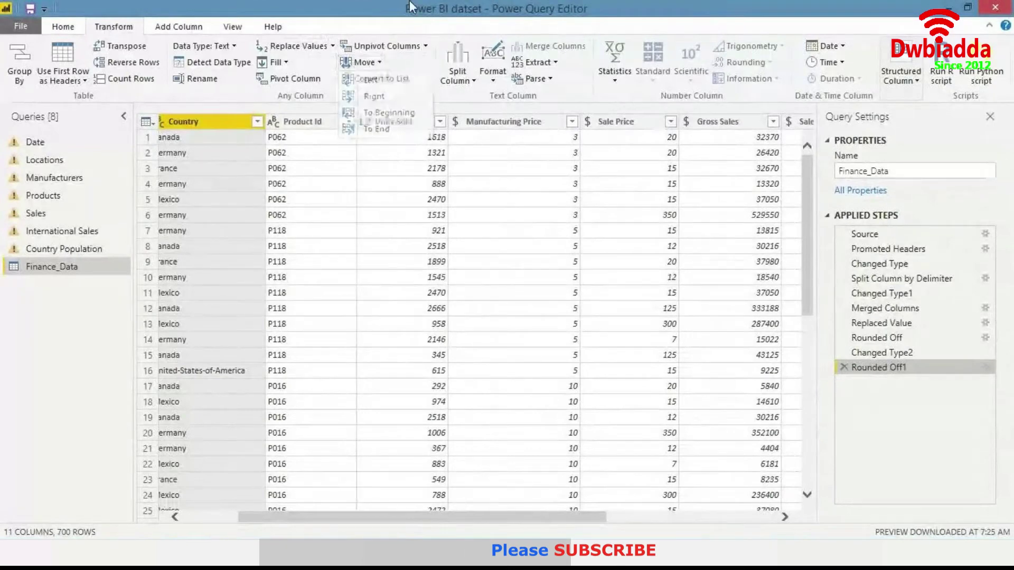
{"action": "left_click_drag", "start_coordinate": [306, 517], "coordinate": [253, 518]}
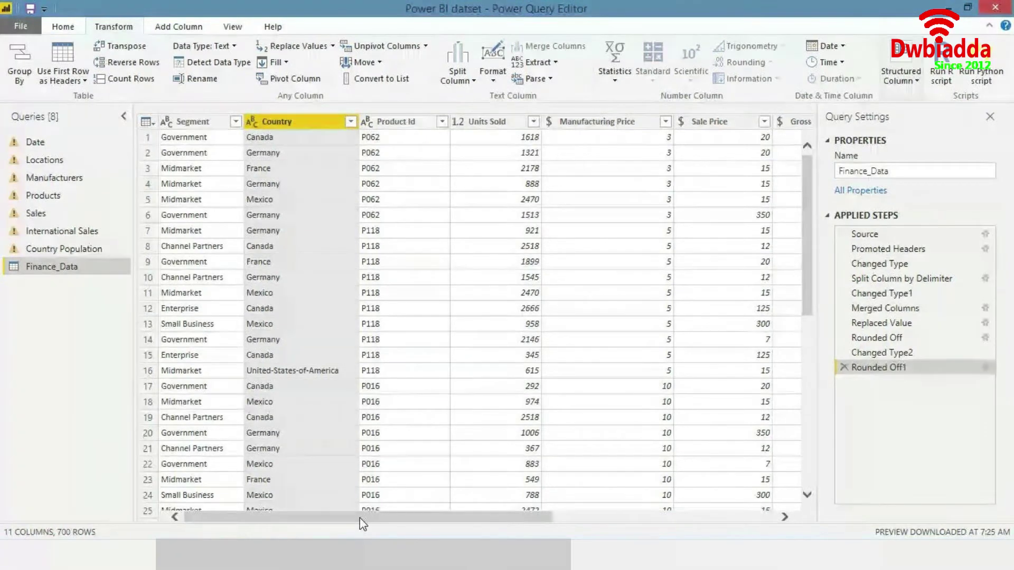
{"action": "mouse_move", "coordinate": [363, 519]}
{"action": "left_mouse_down"}
{"action": "mouse_move", "coordinate": [580, 523]}
{"action": "mouse_move", "coordinate": [368, 518]}
{"action": "left_mouse_up"}
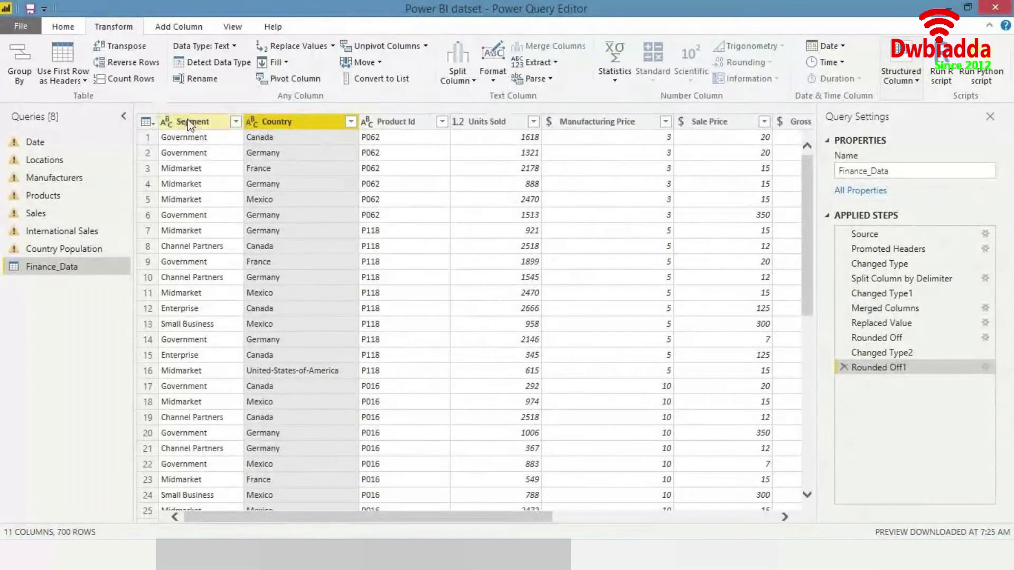
- Convert the text of the Segment column to uppercase
{"action": "left_click", "coordinate": [204, 123]}
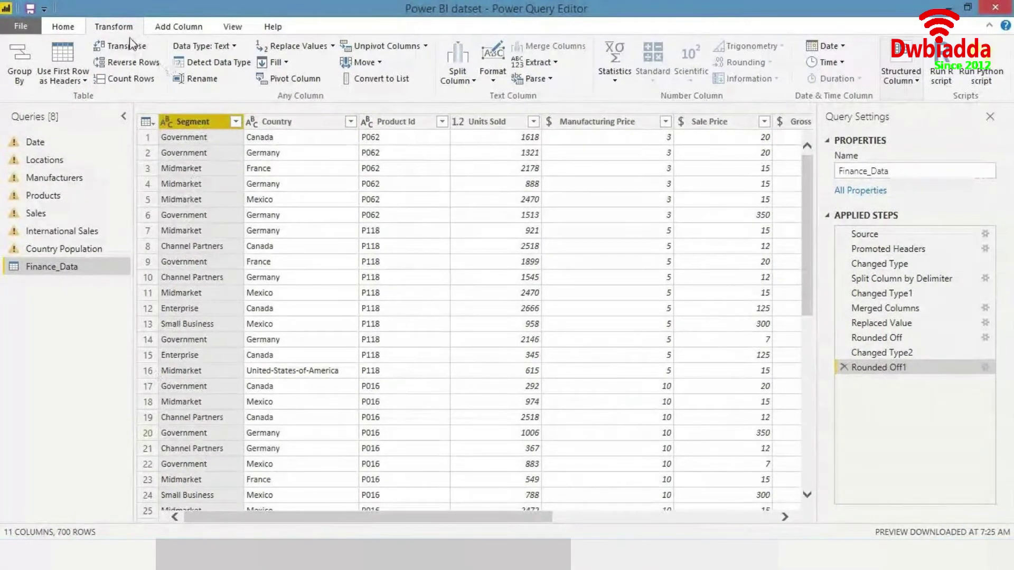
{"action": "left_click", "coordinate": [494, 79]}
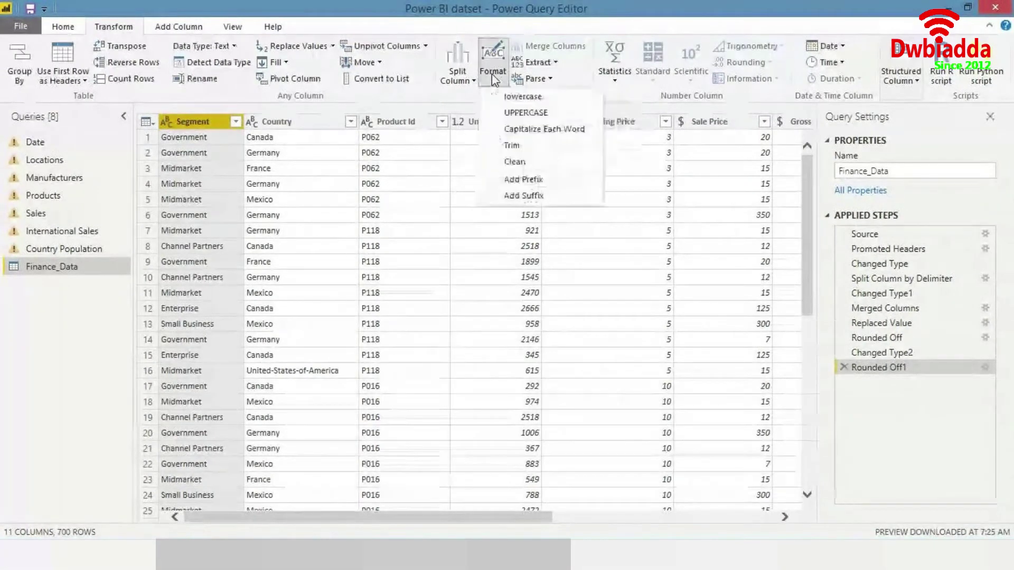
{"action": "left_click", "coordinate": [526, 113]}
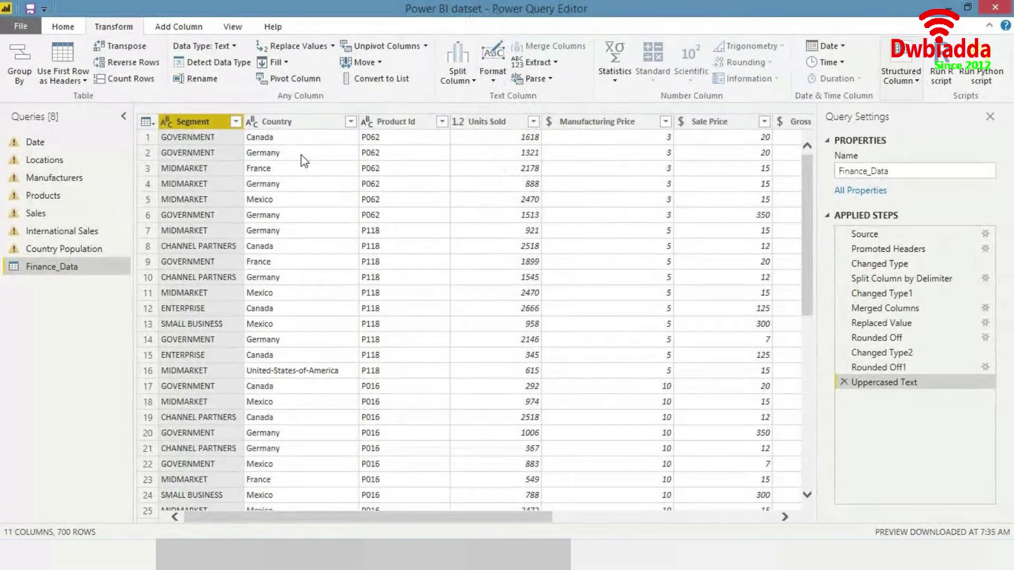
{"action": "left_click", "coordinate": [400, 126]}
{"action": "scroll", "coordinate": [477, 188], "scroll_direction": "right", "scroll_amount": 5}
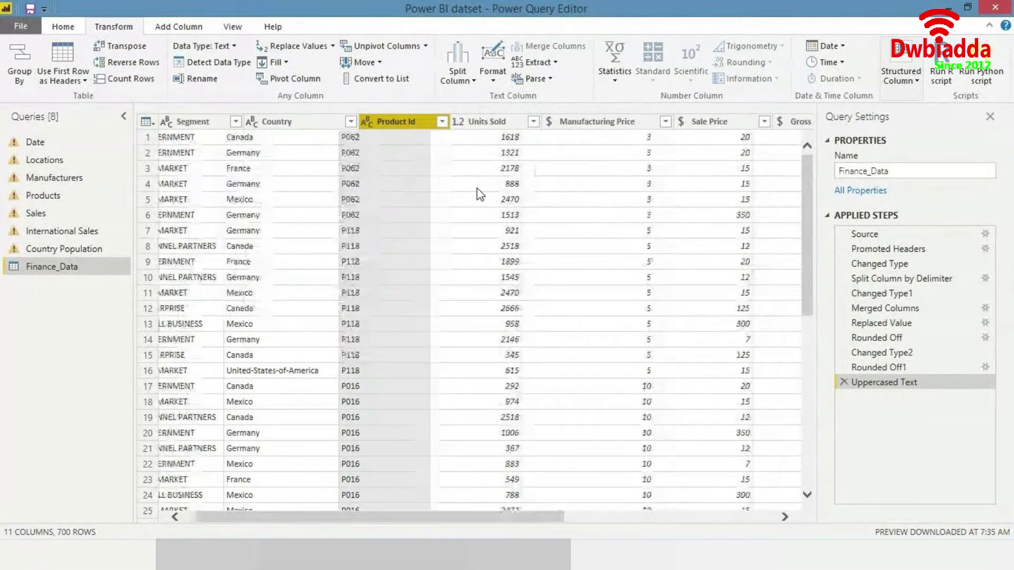
{"action": "scroll", "coordinate": [477, 188], "scroll_direction": "right", "scroll_amount": 2}
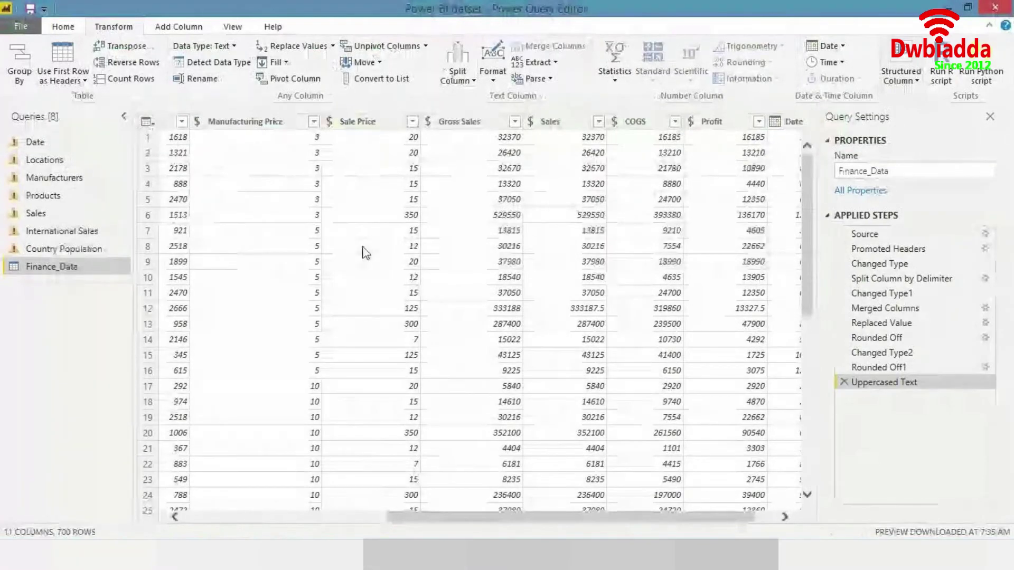
{"action": "left_click_drag", "start_coordinate": [527, 518], "coordinate": [322, 522]}
- Apply the pending query changes to the model and close the Power Query Editor
{"action": "left_click", "coordinate": [23, 29]}
{"action": "left_click", "coordinate": [16, 29]}
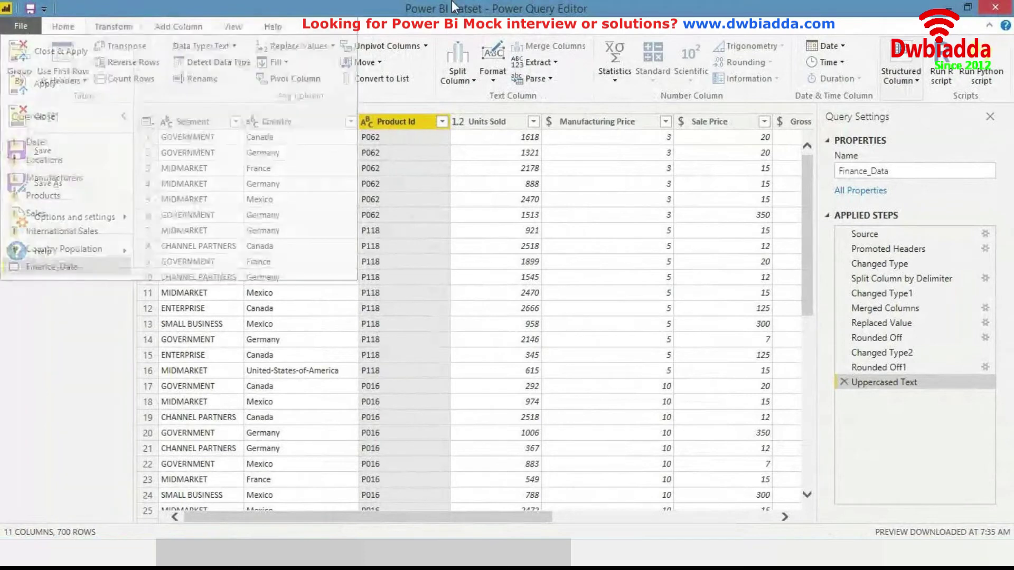
{"action": "left_click", "coordinate": [15, 29]}
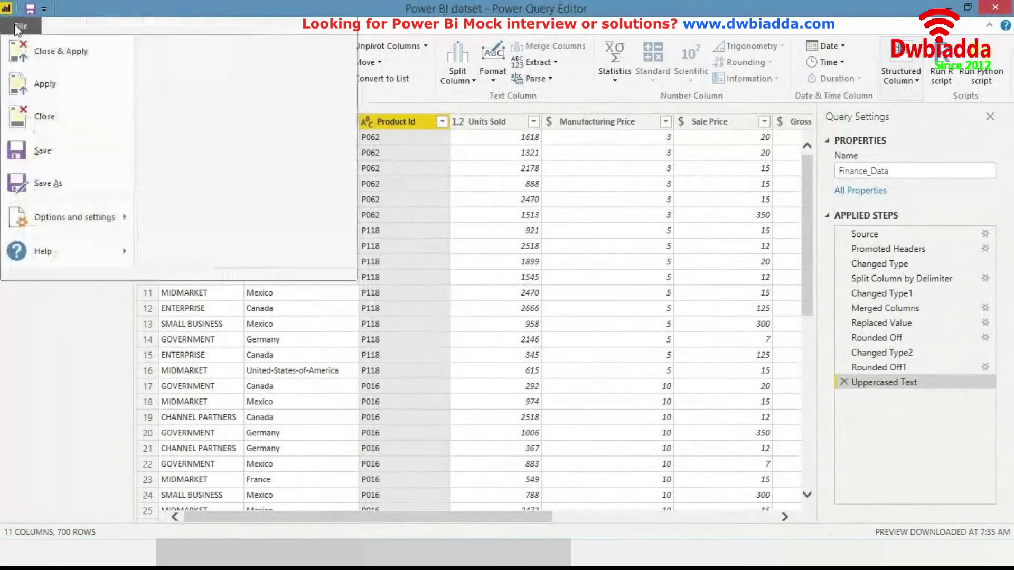
{"action": "left_click", "coordinate": [46, 85]}
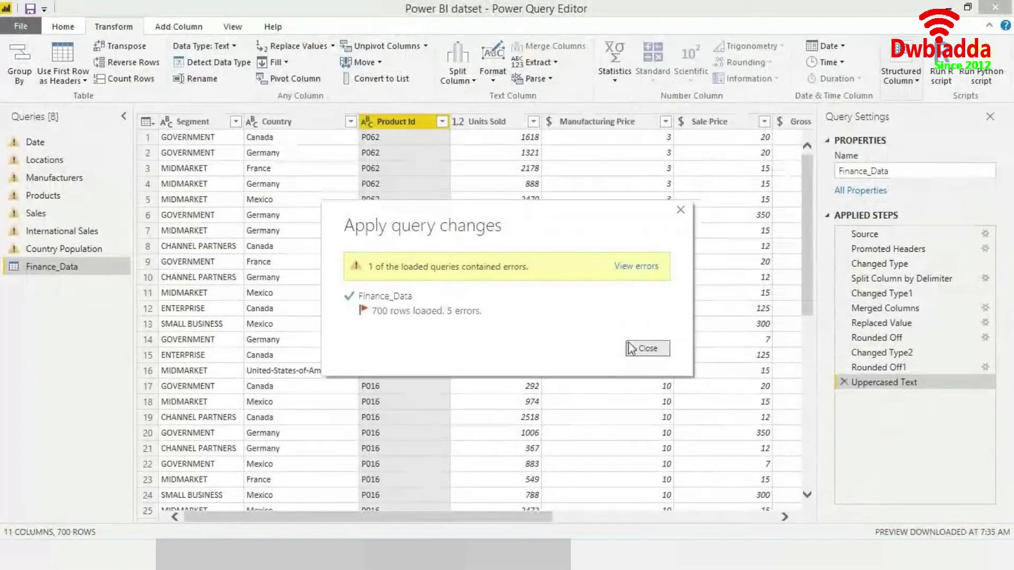
{"action": "left_click", "coordinate": [645, 348]}
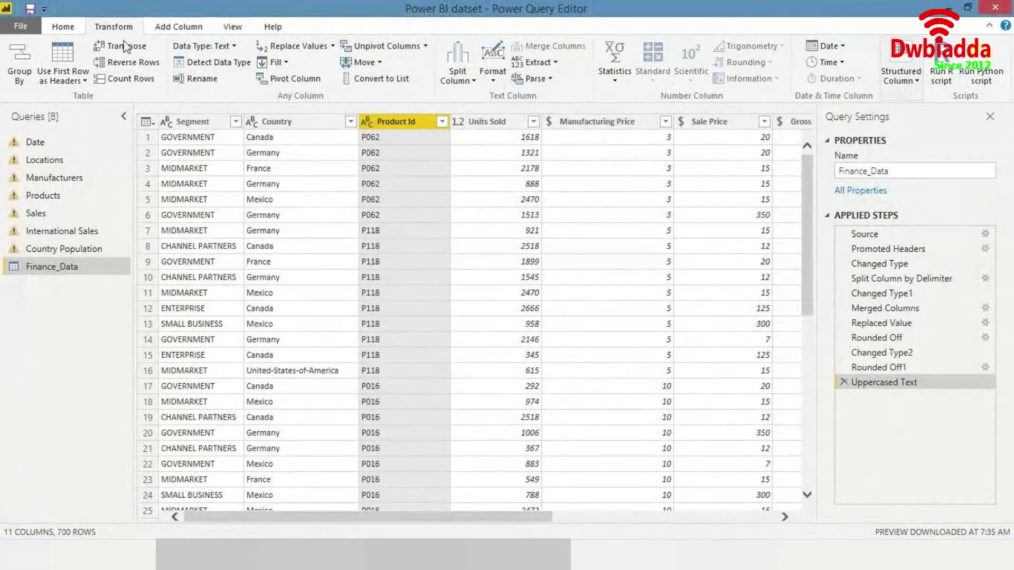
{"action": "left_click", "coordinate": [31, 23]}
{"action": "left_click", "coordinate": [39, 110]}
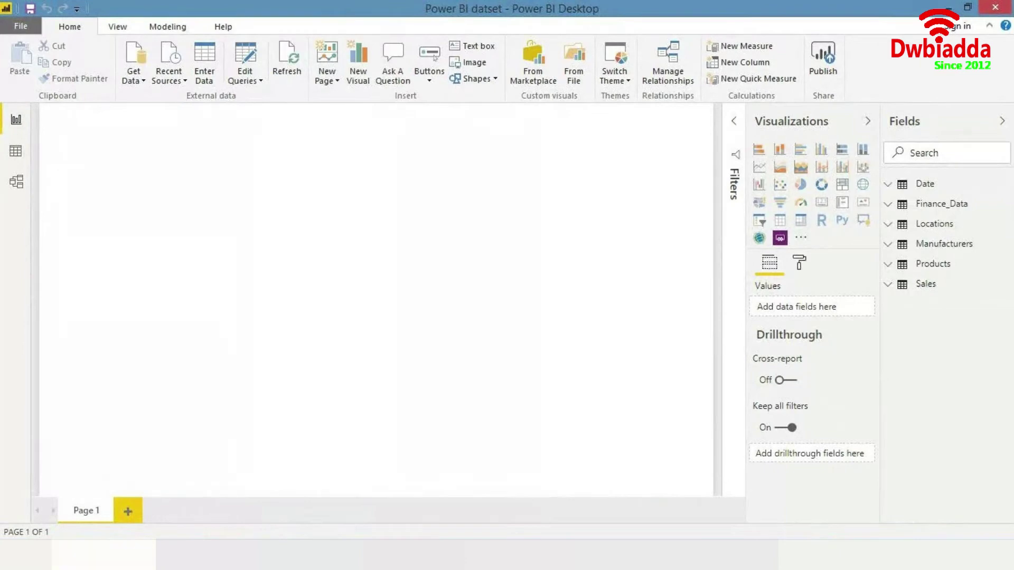
- Switch to File Explorer and open Finance_Data.csv from the Power BI files folder in Excel
{"action": "key", "text": "alt+Tab"}
{"action": "left_click", "coordinate": [235, 419]}
{"action": "key", "text": "Down"}
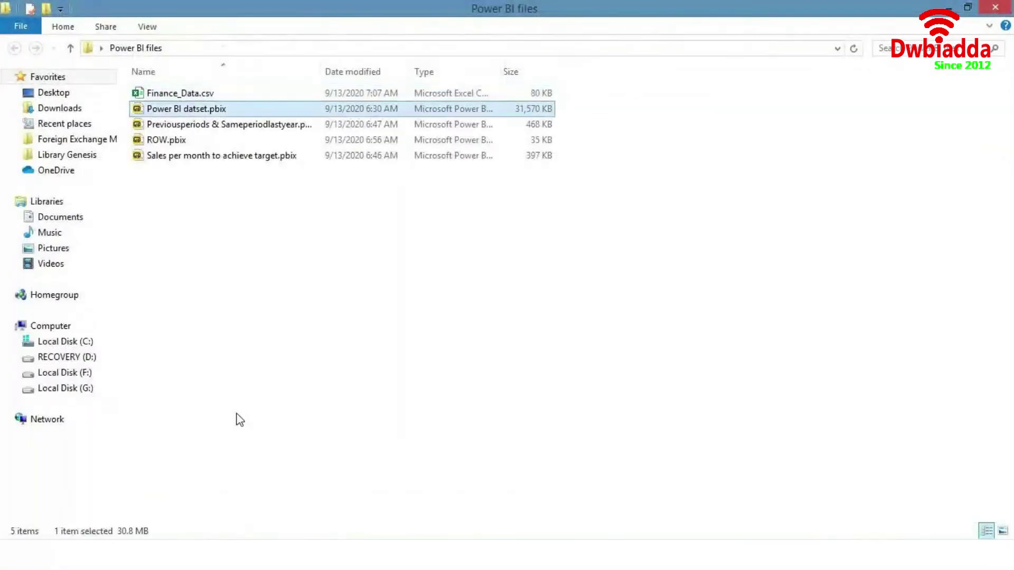
{"action": "key", "text": "Up"}
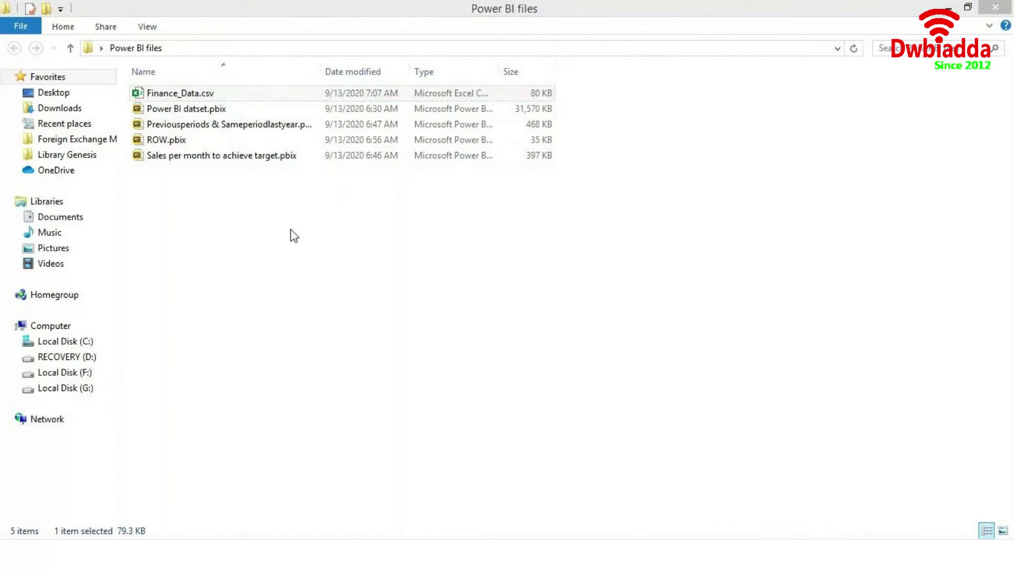
{"action": "left_click", "coordinate": [226, 96]}
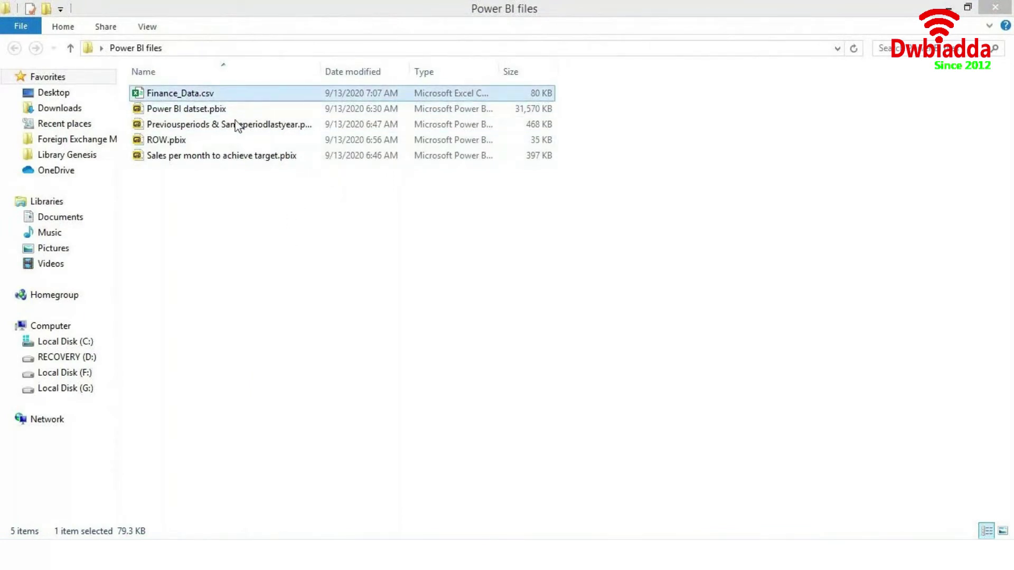
{"action": "key", "text": "Return"}
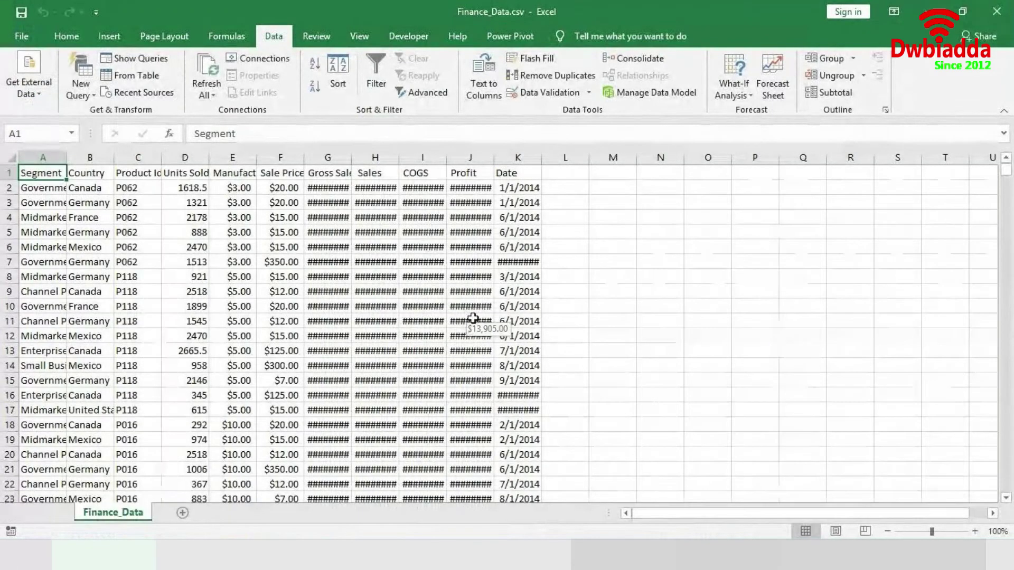
- Turn on filtering for the whole Finance_Data range and autofit its column widths
{"action": "key", "text": "ctrl+shift+End"}
{"action": "key", "text": "ctrl+shift+l"}
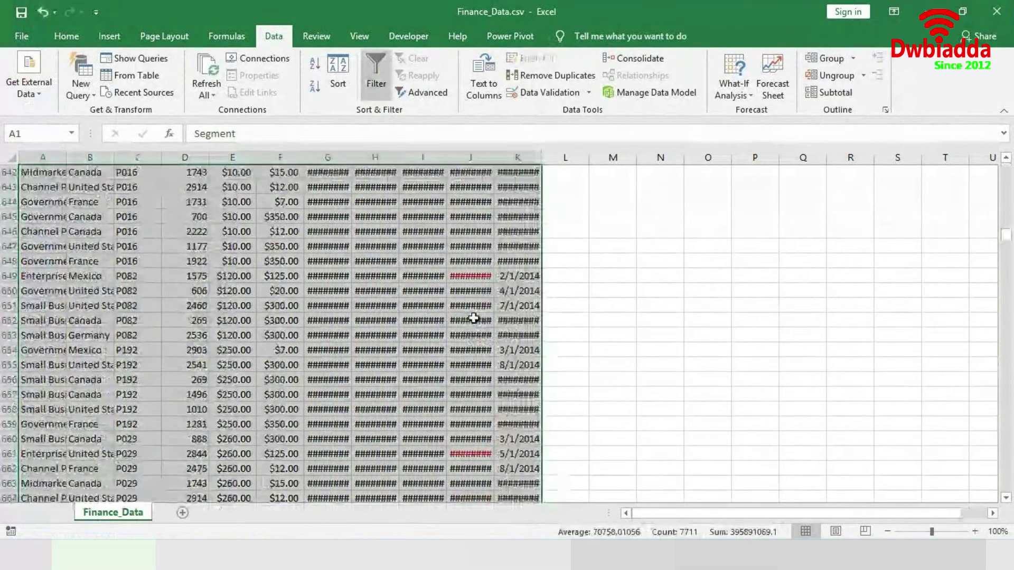
{"action": "key", "text": "alt+o"}
{"action": "key", "text": "c"}
{"action": "key", "text": "a"}
- Copy rows 688 to 701 across all data columns and paste them directly below the data, starting at row 702
{"action": "key", "text": "ctrl+Down"}
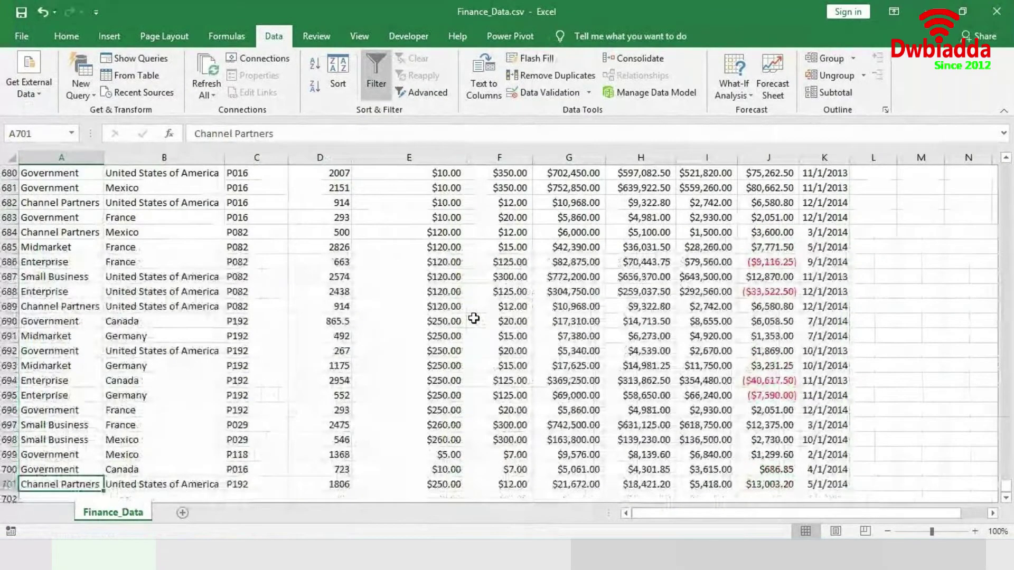
{"action": "key", "text": "Up"}
{"action": "key", "text": "Up"}
{"action": "key", "text": "Up"}
{"action": "key", "text": "Up"}
{"action": "key", "text": "Up"}
{"action": "key", "text": "Up"}
{"action": "key", "text": "Up"}
{"action": "key", "text": "Up"}
{"action": "key", "text": "Up"}
{"action": "key", "text": "Up"}
{"action": "key", "text": "Up"}
{"action": "key", "text": "Up"}
{"action": "key", "text": "Up"}
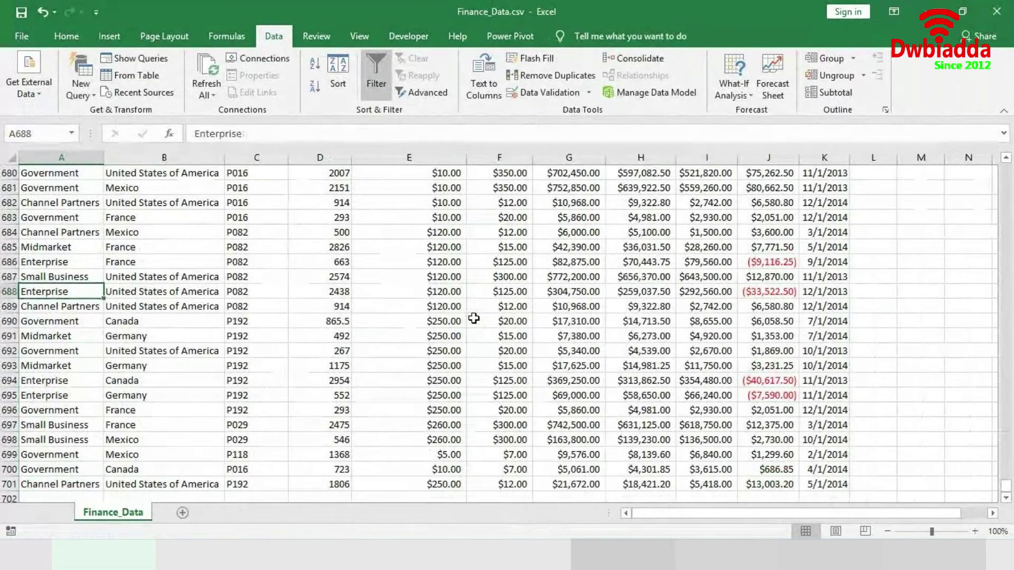
{"action": "key", "text": "ctrl+shift+Right"}
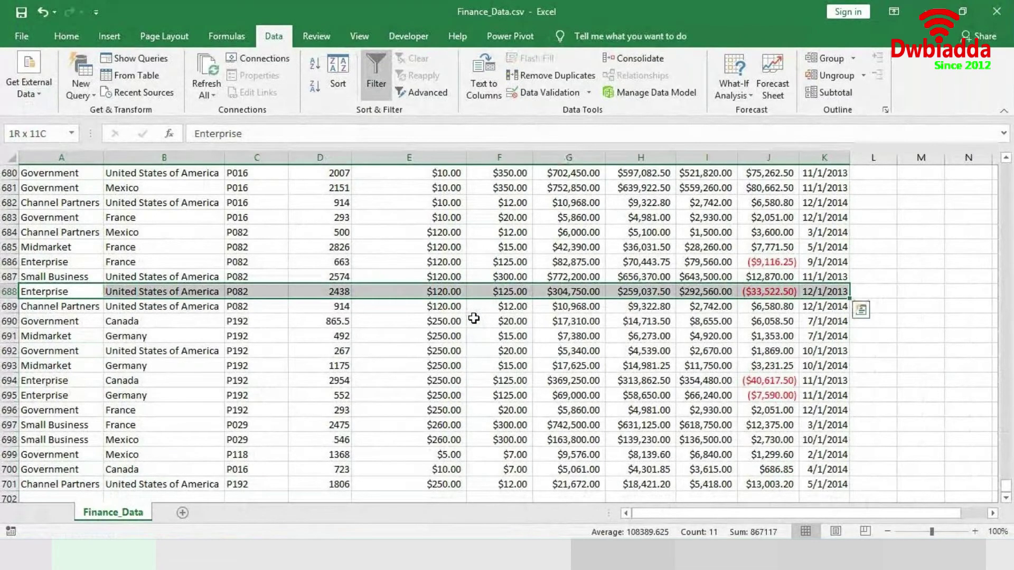
{"action": "key", "text": "ctrl+shift+Down"}
{"action": "key", "text": "ctrl+c"}
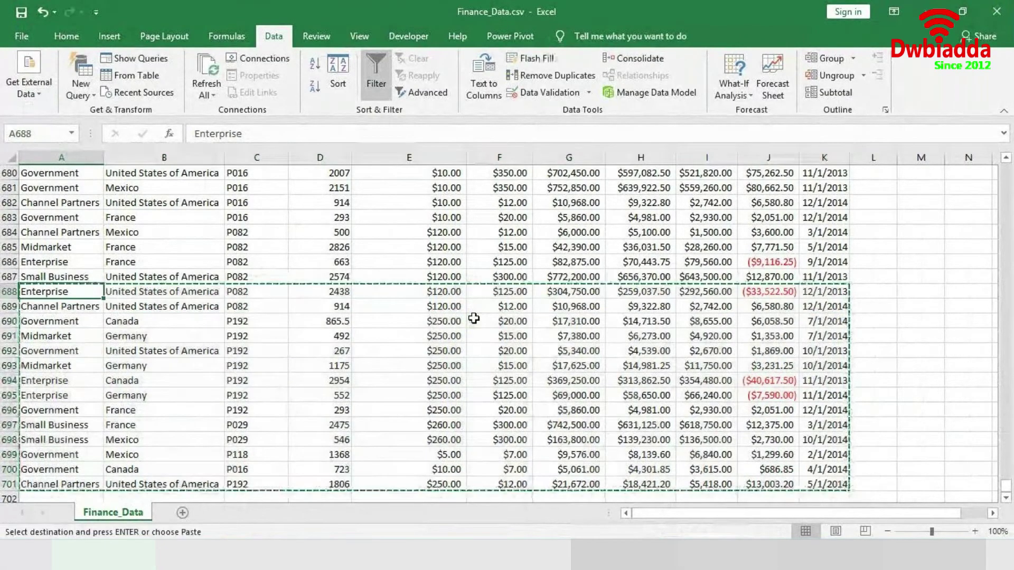
{"action": "key", "text": "ctrl+Down"}
{"action": "key", "text": "Down"}
{"action": "key", "text": "ctrl+v"}
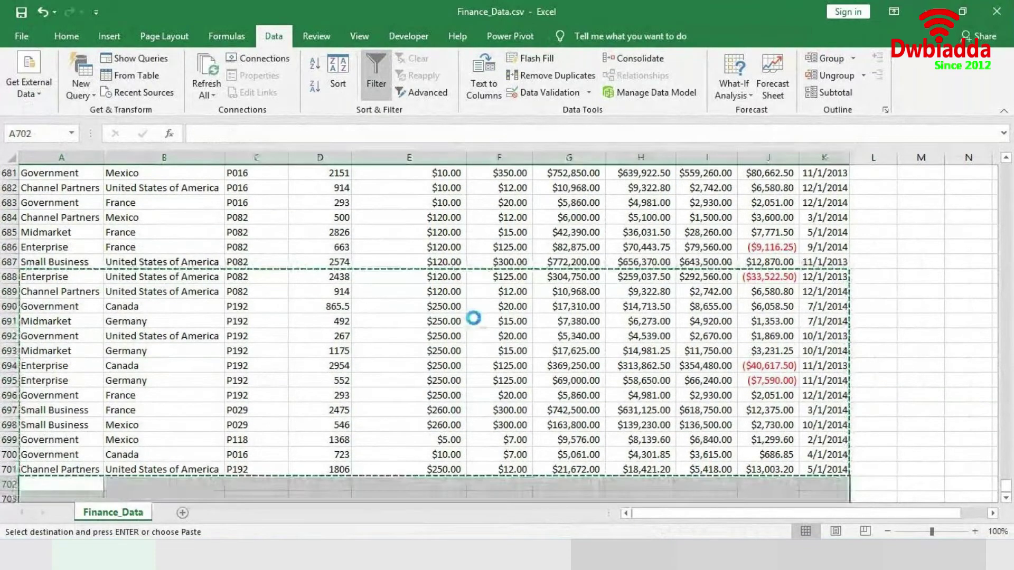
{"action": "key", "text": "Escape"}
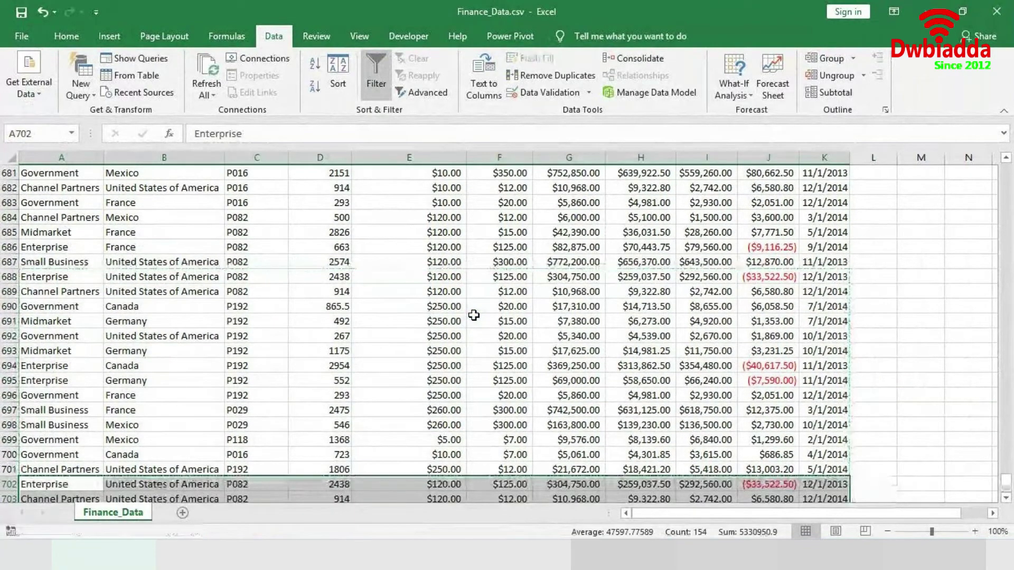
- Go from the end of the pasted rows up to the Country cell B701
{"action": "key", "text": "Right"}
{"action": "key", "text": "ctrl+Down"}
{"action": "key", "text": "Up"}
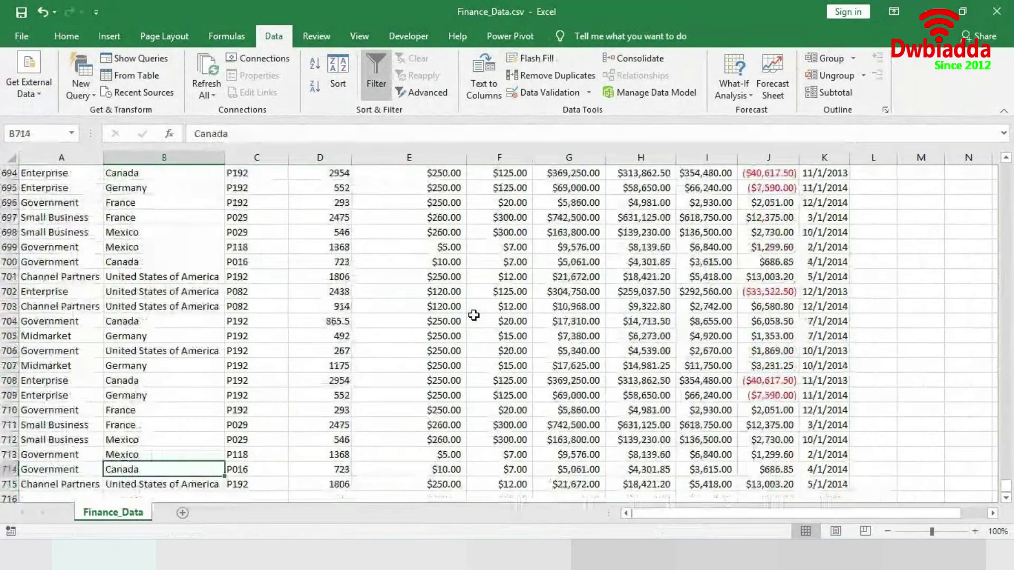
{"action": "key", "text": "Up"}
{"action": "key", "text": "Up"}
{"action": "key", "text": "Up"}
{"action": "key", "text": "Up"}
{"action": "key", "text": "Up"}
{"action": "key", "text": "Up"}
{"action": "key", "text": "Up"}
{"action": "key", "text": "Up"}
{"action": "key", "text": "Up"}
{"action": "key", "text": "Up"}
{"action": "key", "text": "Up"}
{"action": "key", "text": "Up"}
{"action": "key", "text": "Up"}
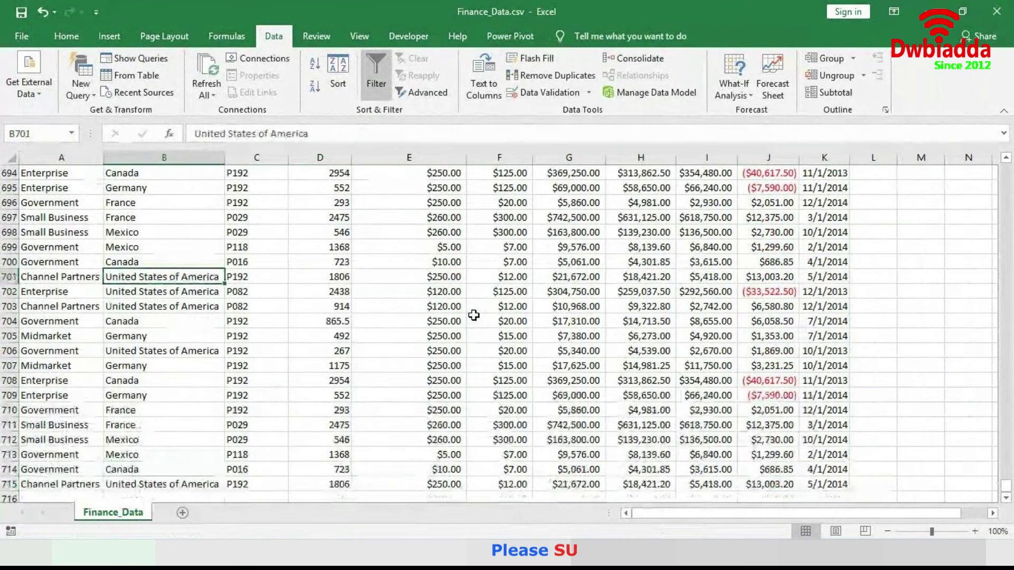
{"action": "left_click", "coordinate": [474, 316]}
{"action": "key", "text": "Delete"}
{"action": "left_click", "coordinate": [182, 276]}
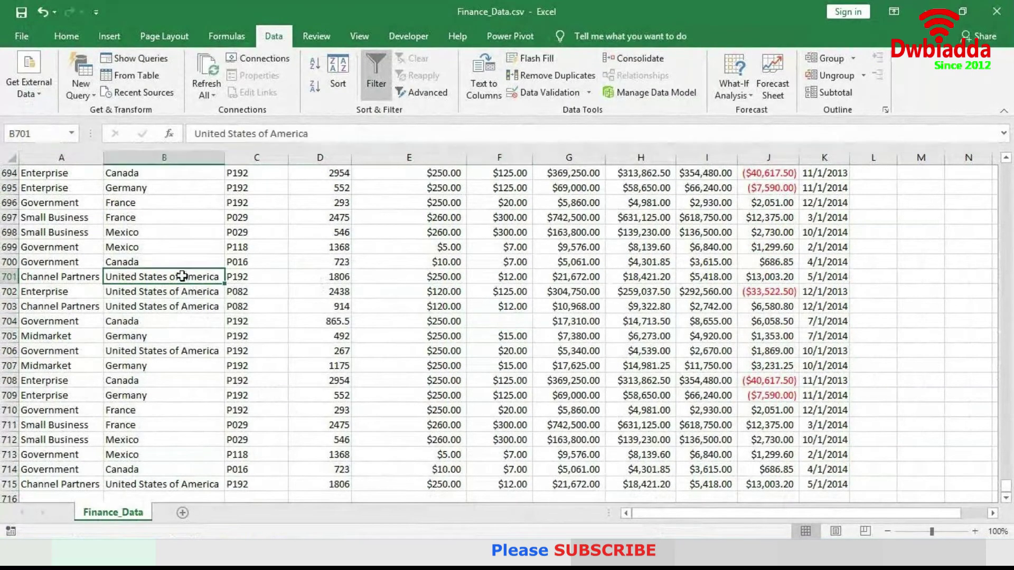
{"action": "key", "text": "ctrl+z"}
- Fill the Country cells B701 through B715 with India
{"action": "left_click", "coordinate": [181, 276]}
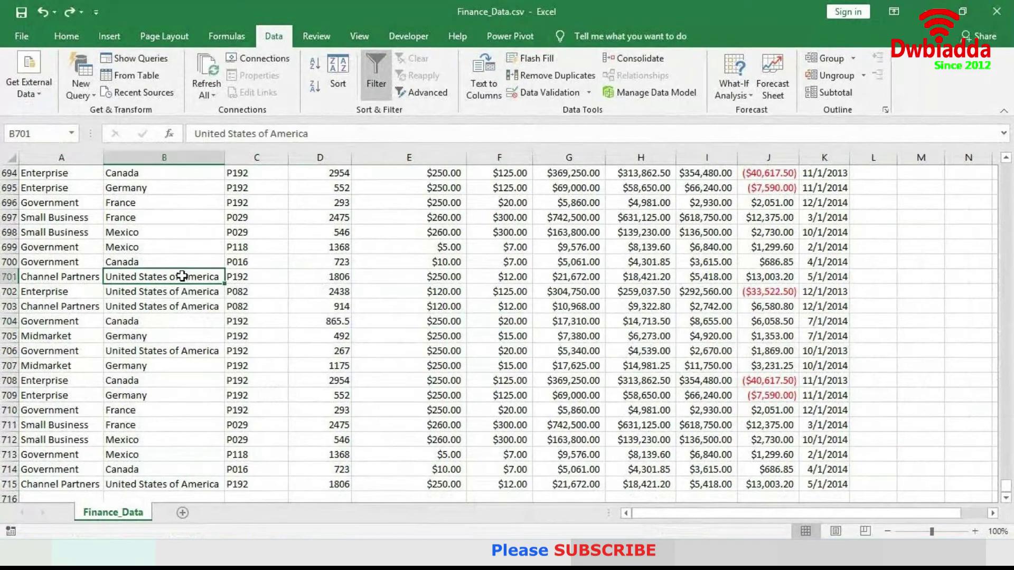
{"action": "key", "text": "ctrl+shift+Down"}
{"action": "type", "text": "India"}
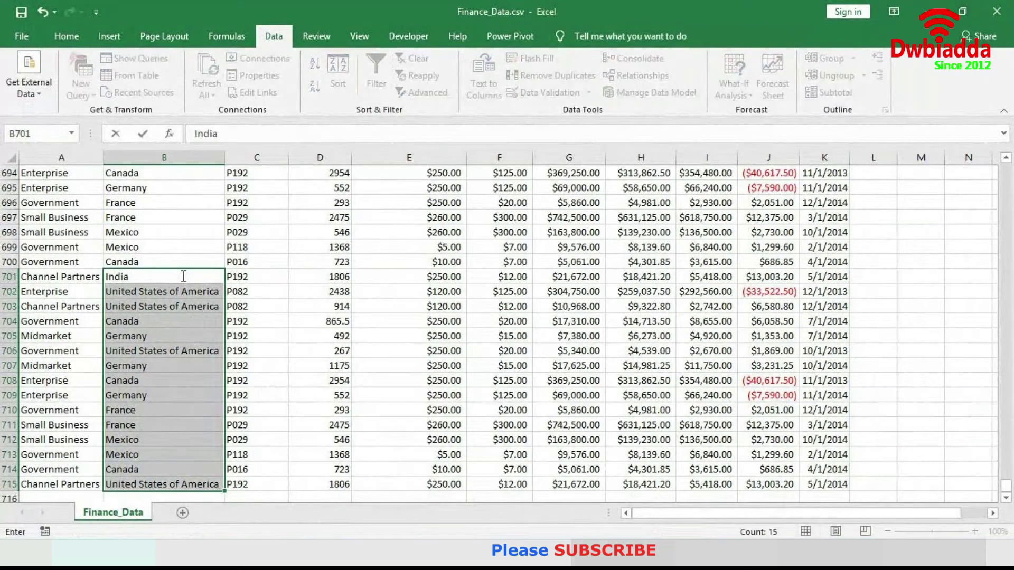
{"action": "key", "text": "ctrl+Return"}
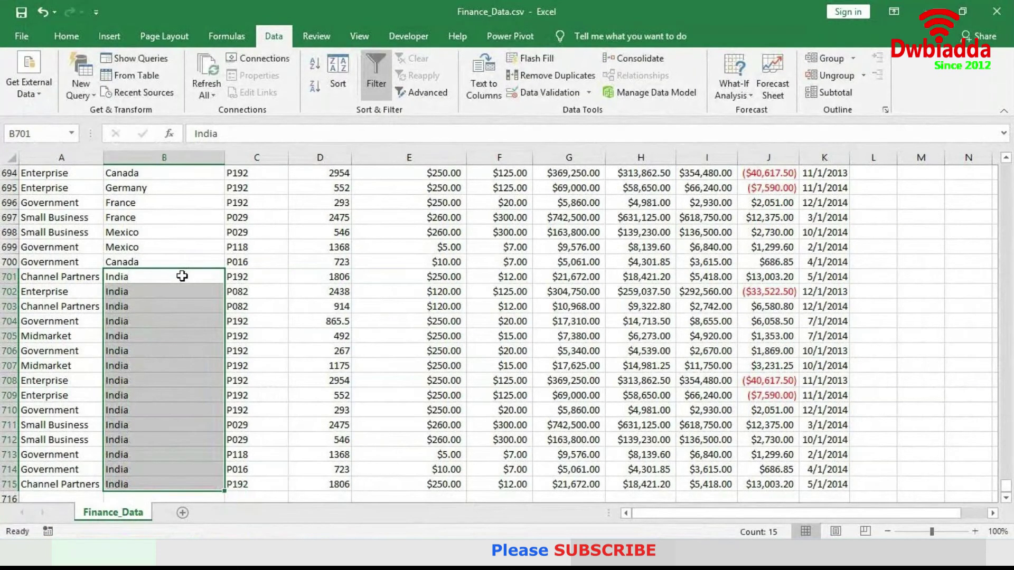
- Save Finance_Data.csv and keep the CSV (Comma delimited) format
{"action": "key", "text": "Left"}
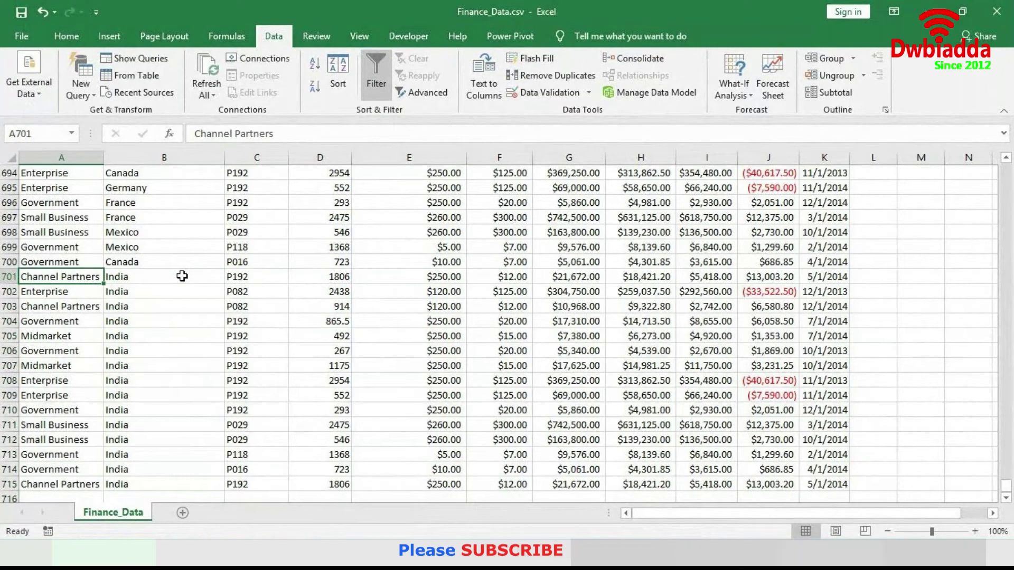
{"action": "key", "text": "Right"}
{"action": "key", "text": "Left"}
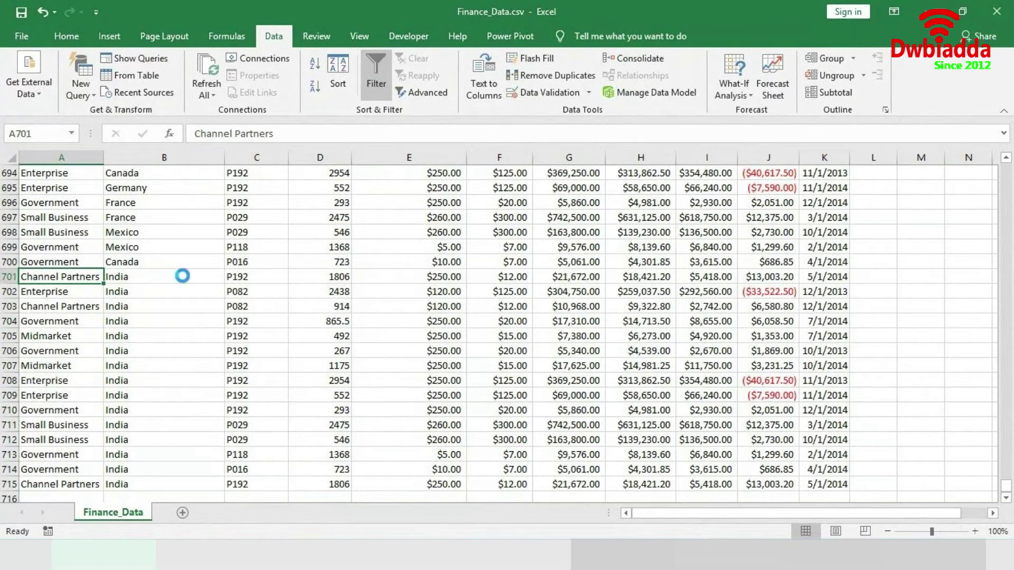
{"action": "key", "text": "ctrl+t"}
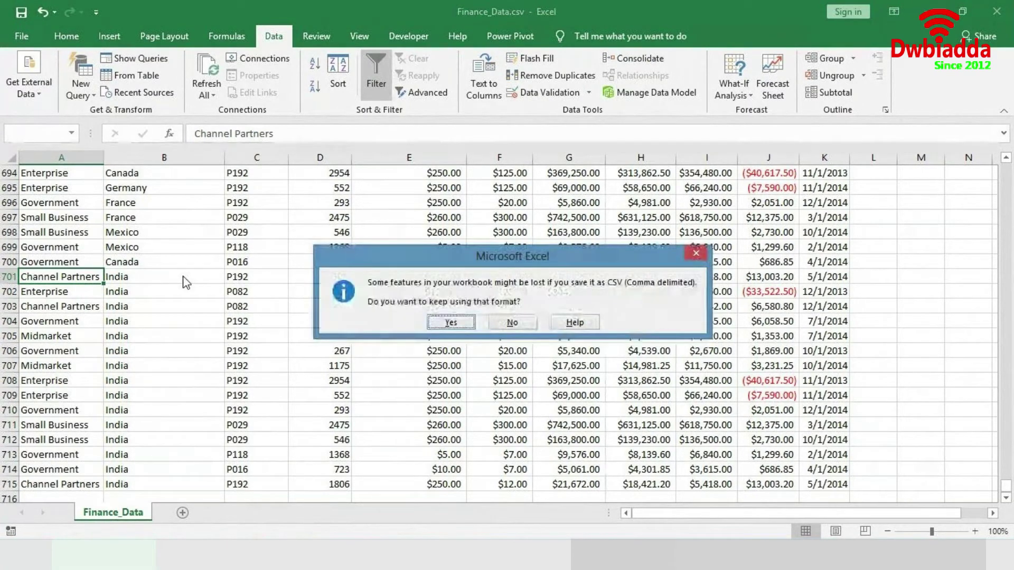
{"action": "key", "text": "Return"}
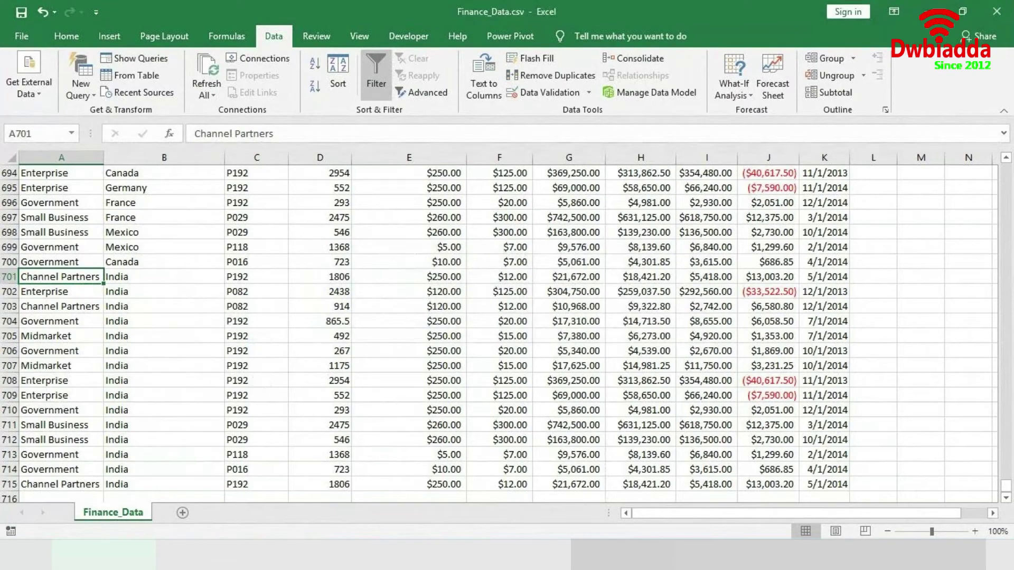
- Switch to Power BI Desktop and add a table visual showing the Country field of Finance_Data to the report page
{"action": "mouse_move", "coordinate": [276, 554]}
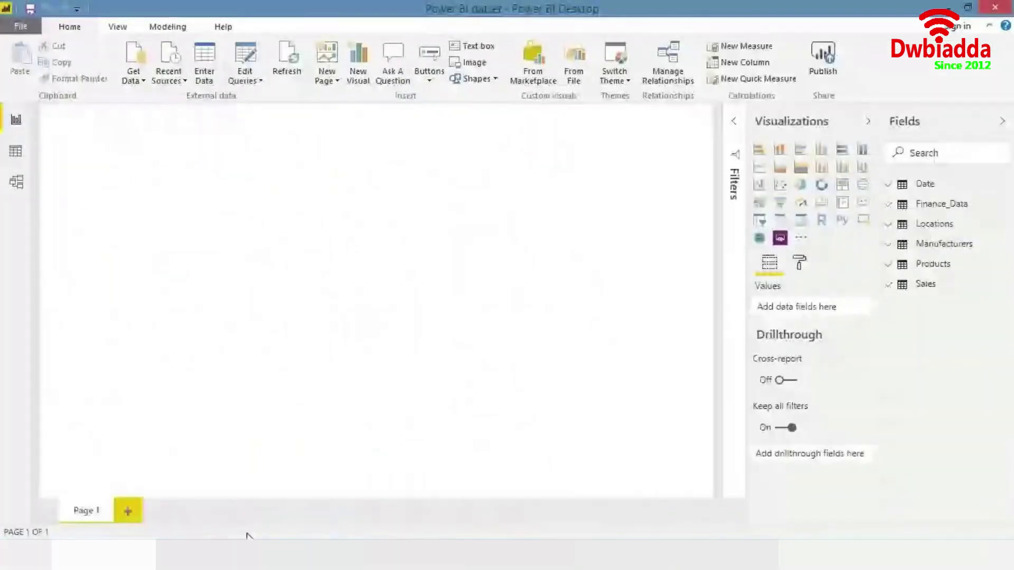
{"action": "left_click", "coordinate": [892, 206]}
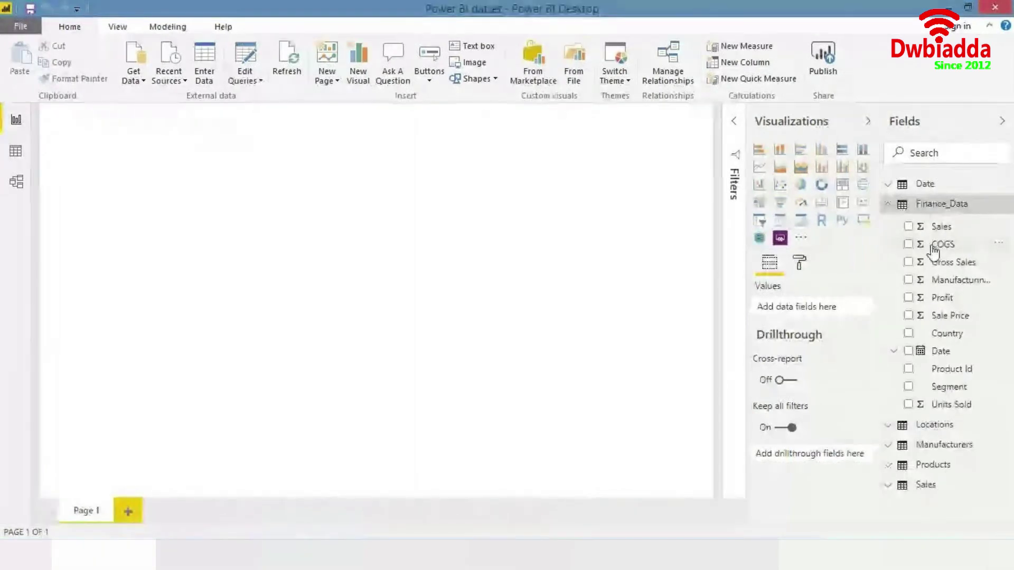
{"action": "left_click_drag", "start_coordinate": [945, 336], "coordinate": [558, 195]}
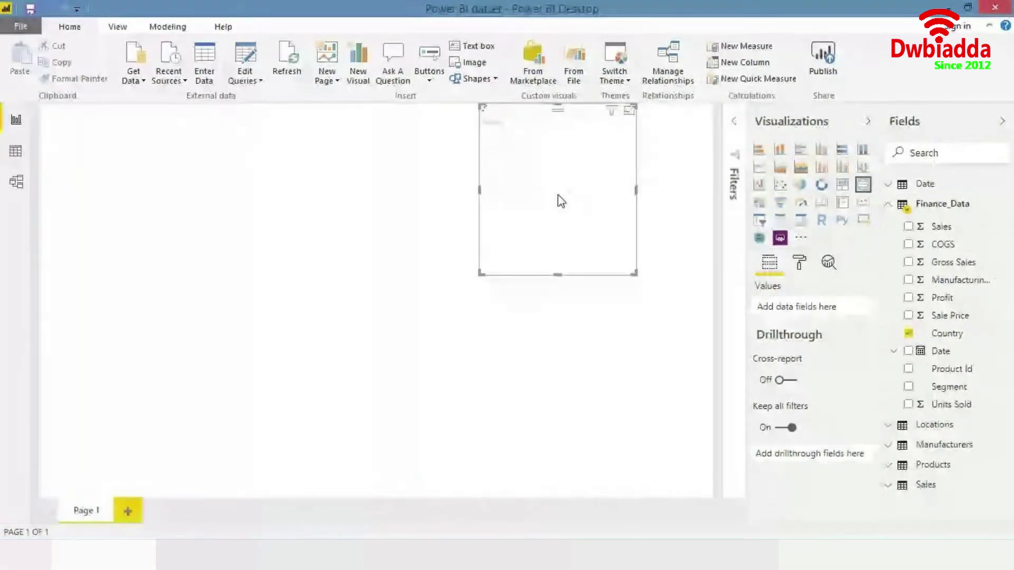
{"action": "left_click", "coordinate": [780, 220]}
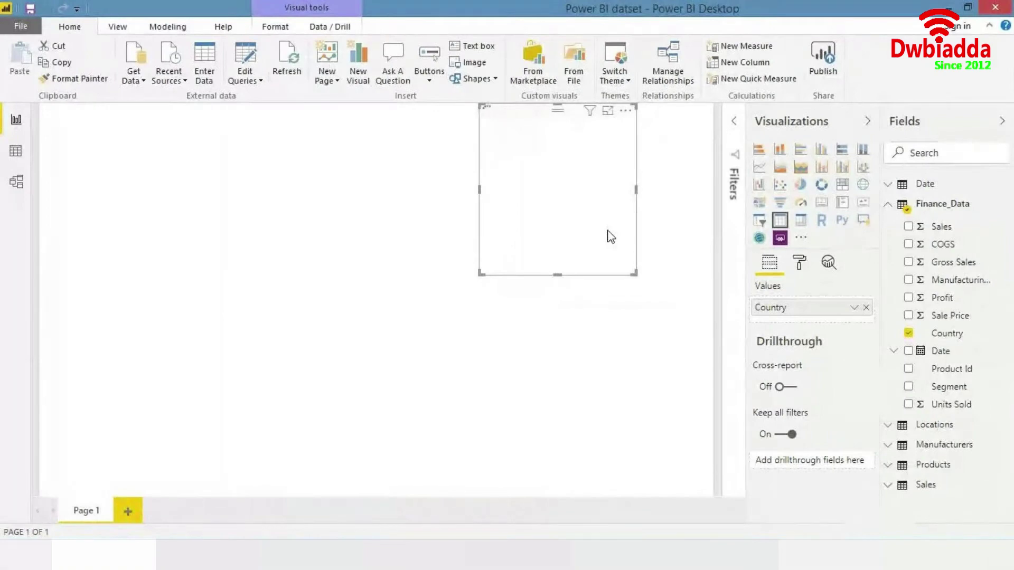
- Move the Country table visual to the middle of the report page
{"action": "left_click_drag", "start_coordinate": [565, 256], "coordinate": [388, 304]}
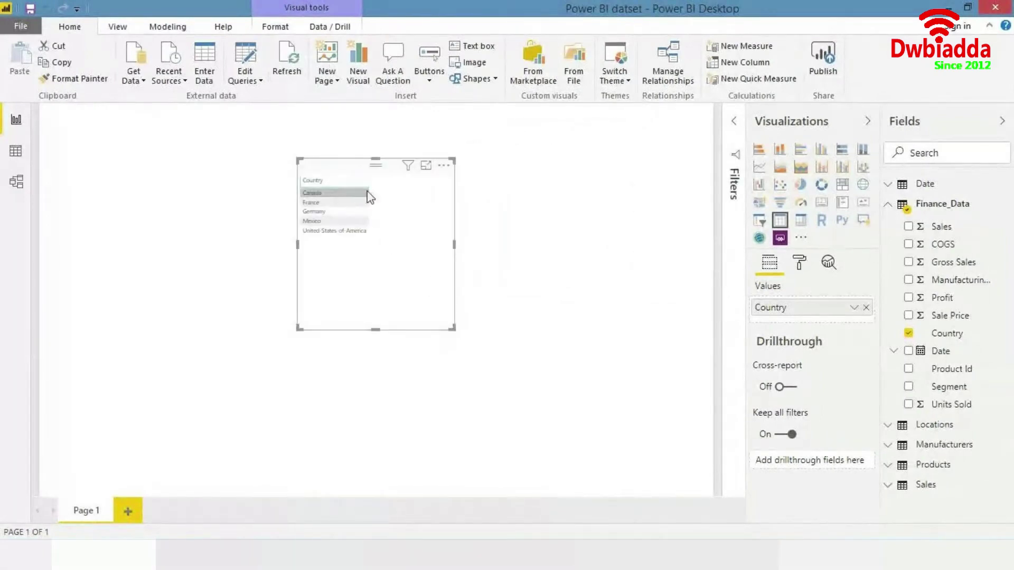
{"action": "left_click", "coordinate": [502, 263]}
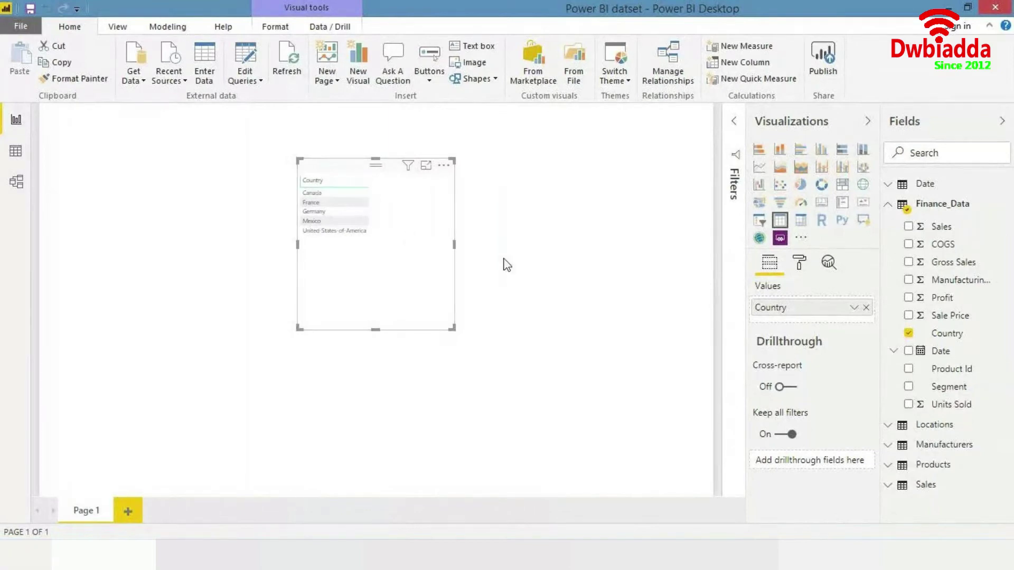
{"action": "left_click", "coordinate": [438, 297]}
{"action": "left_click", "coordinate": [799, 261]}
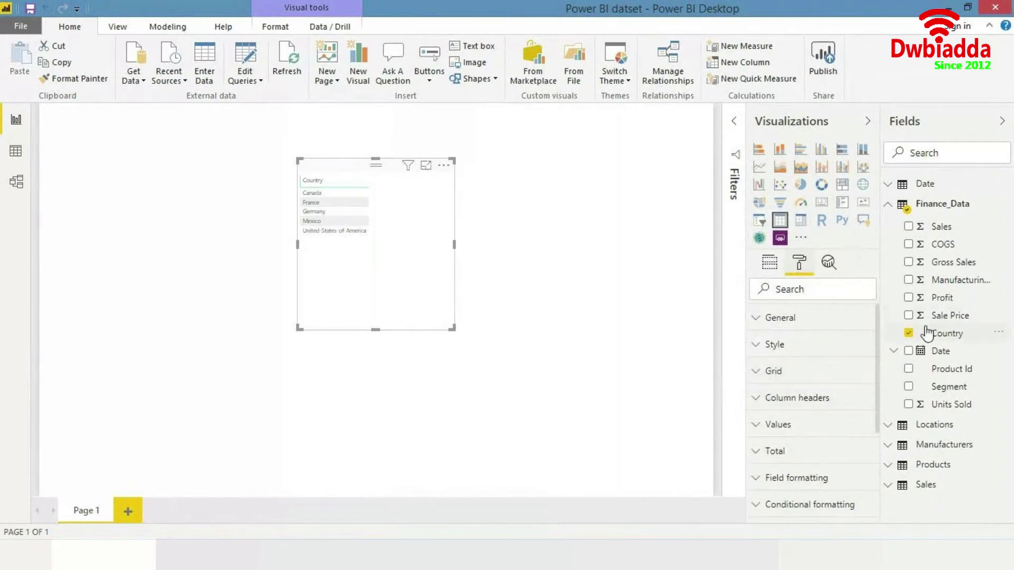
{"action": "left_click", "coordinate": [846, 405]}
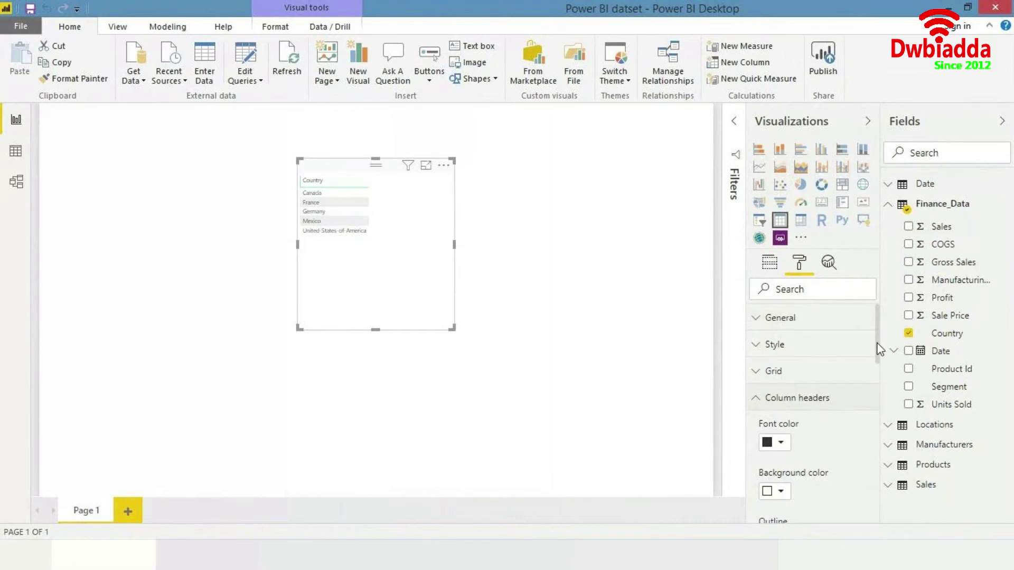
{"action": "mouse_move", "coordinate": [878, 338]}
{"action": "left_mouse_down"}
{"action": "mouse_move", "coordinate": [880, 347]}
{"action": "mouse_move", "coordinate": [877, 327]}
{"action": "left_mouse_up"}
{"action": "left_click", "coordinate": [770, 401]}
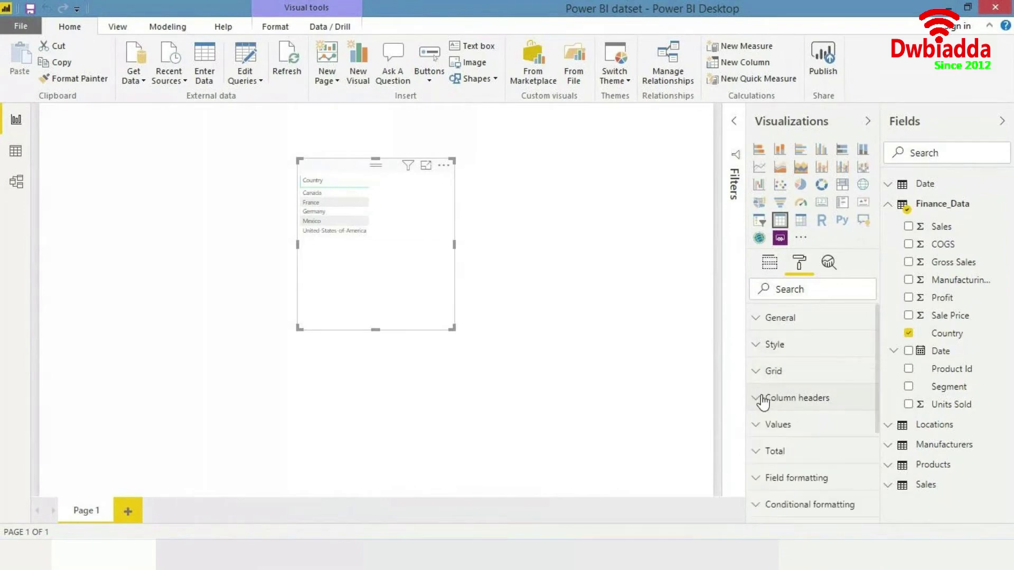
- Set the report page view to Actual Size
{"action": "left_click", "coordinate": [134, 23]}
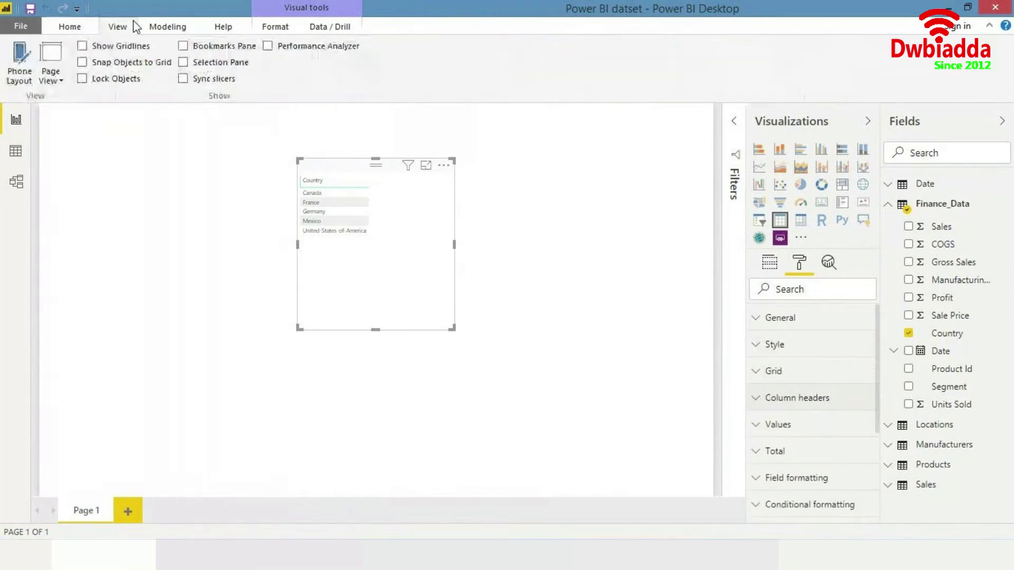
{"action": "left_click", "coordinate": [56, 76]}
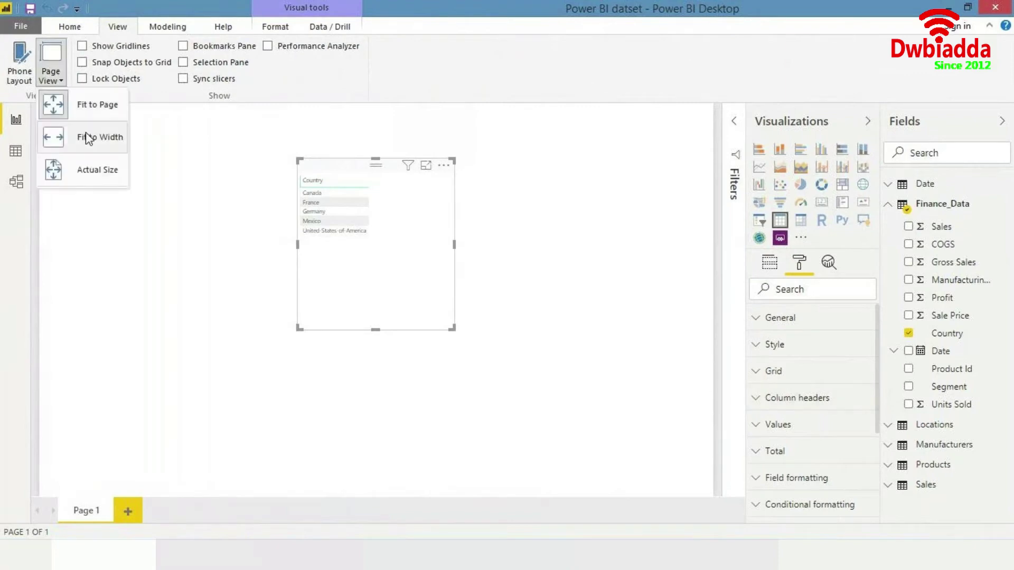
{"action": "left_click", "coordinate": [95, 166]}
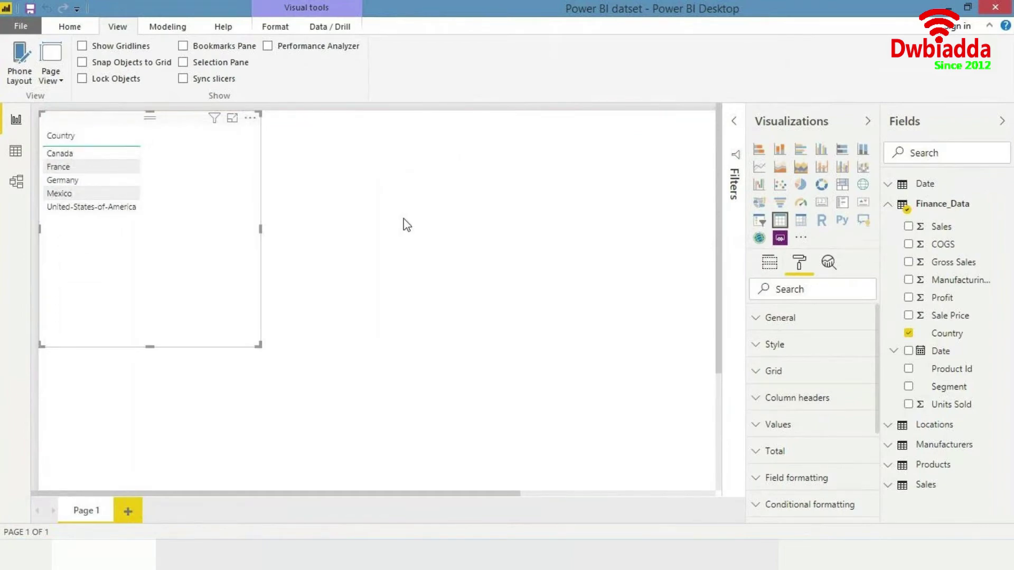
- Collapse the Finance_Data field list and open the Finance_Data query for editing
{"action": "right_click", "coordinate": [944, 210]}
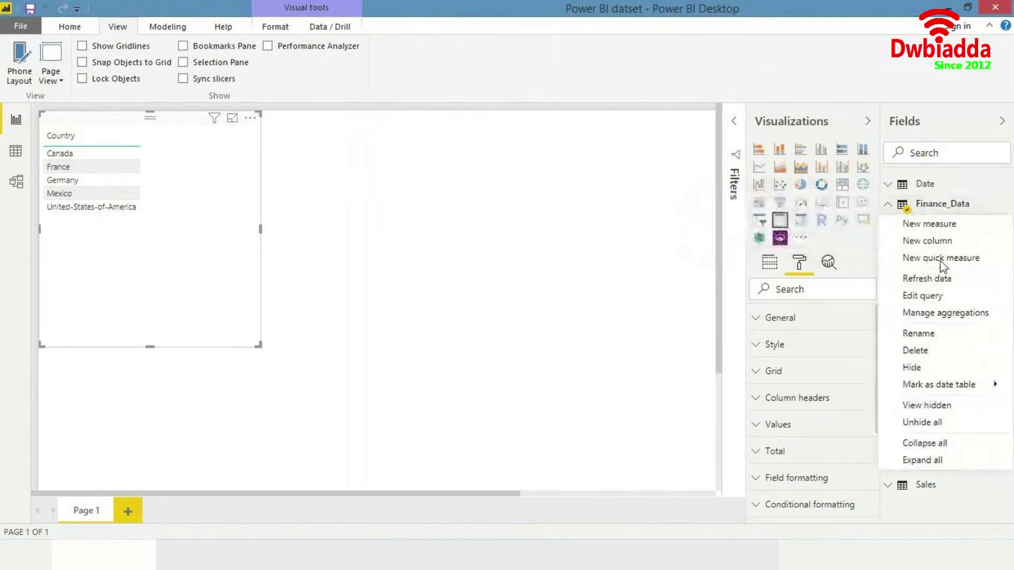
{"action": "left_click", "coordinate": [888, 204]}
{"action": "left_click", "coordinate": [593, 200]}
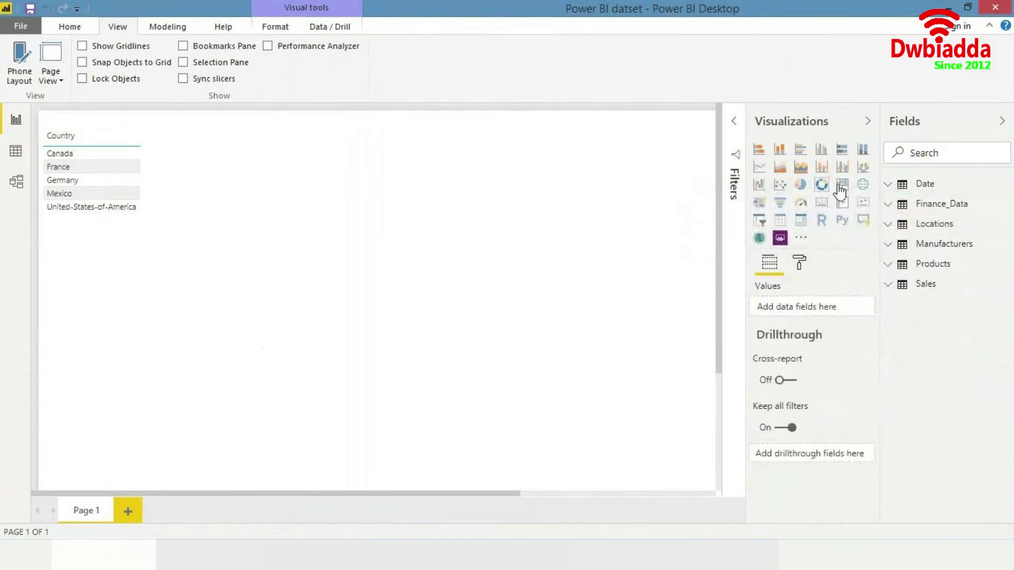
{"action": "right_click", "coordinate": [943, 206]}
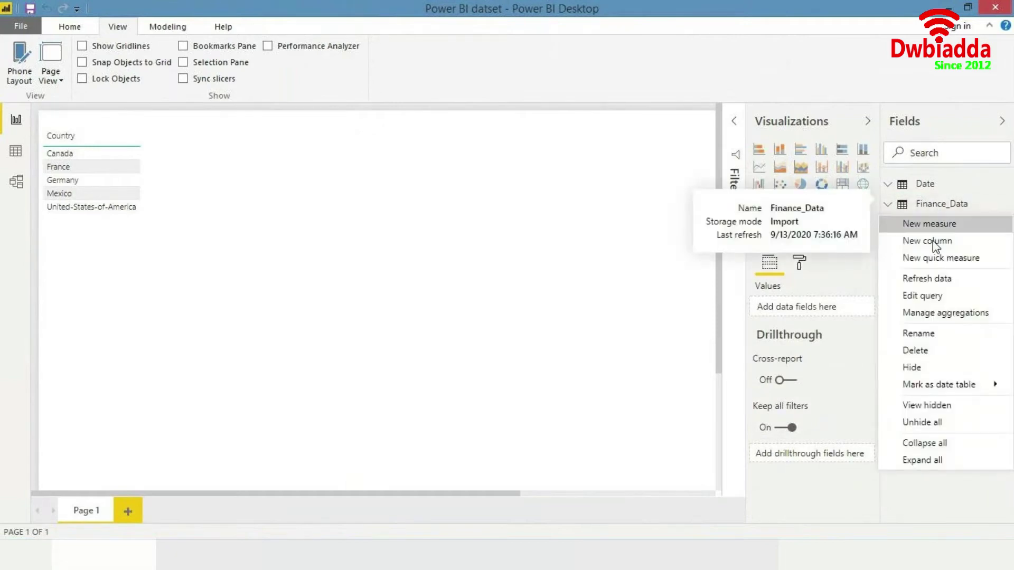
{"action": "left_click", "coordinate": [939, 296]}
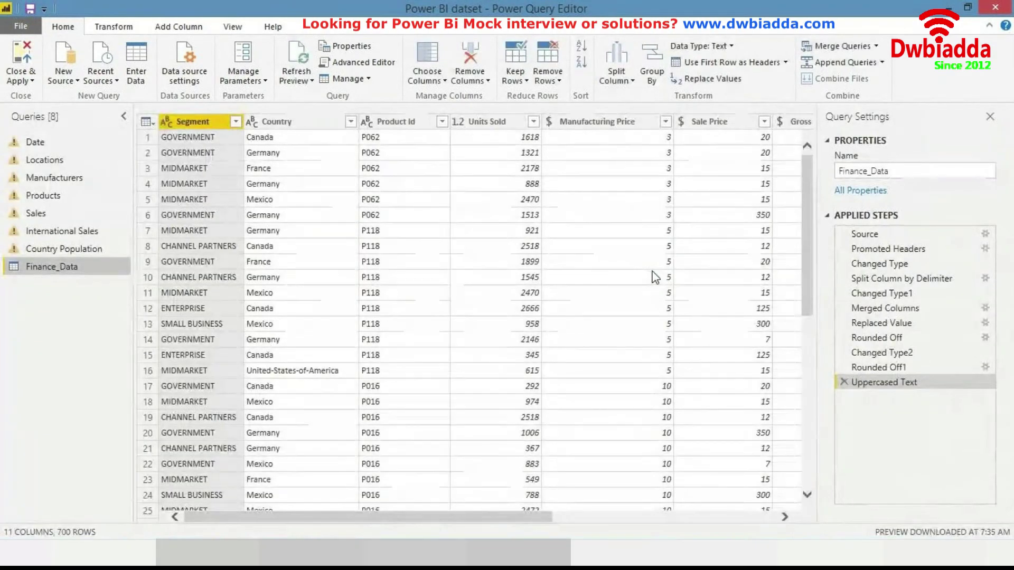
- Refresh the Finance_Data query preview, then close the query editor and apply changes
{"action": "left_click", "coordinate": [277, 122], "text": "ctrl"}
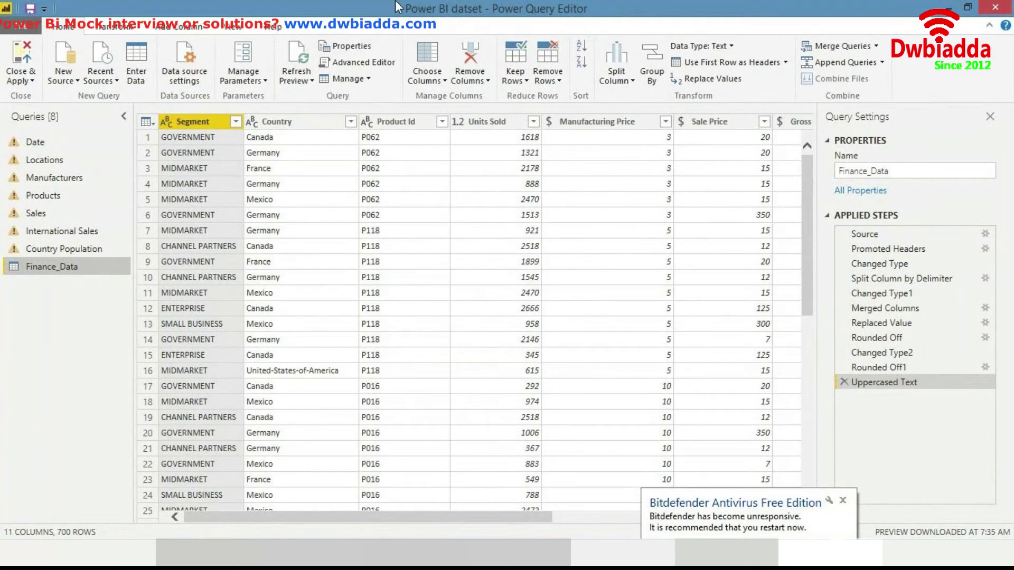
{"action": "left_click", "coordinate": [117, 29]}
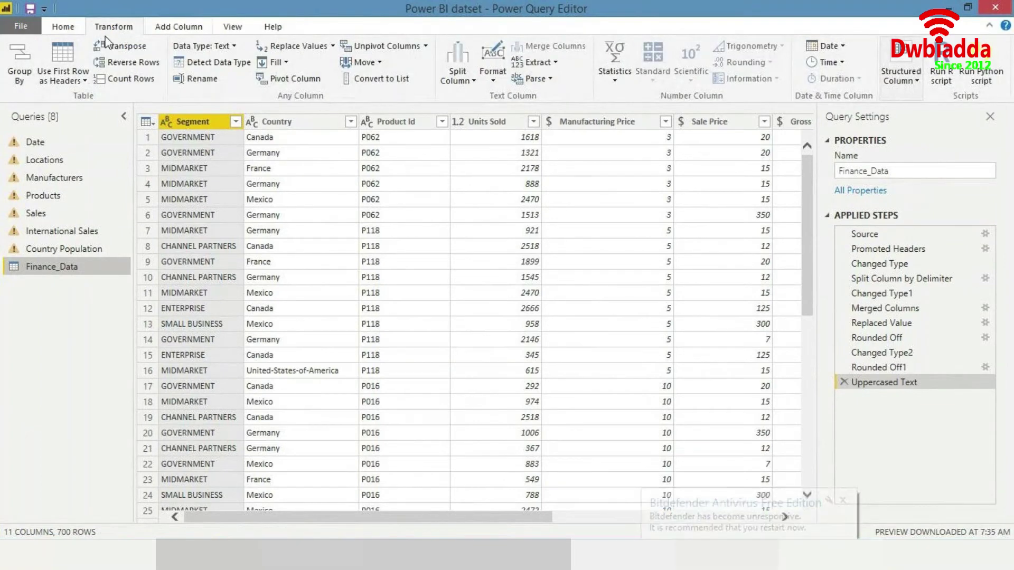
{"action": "left_click", "coordinate": [68, 31]}
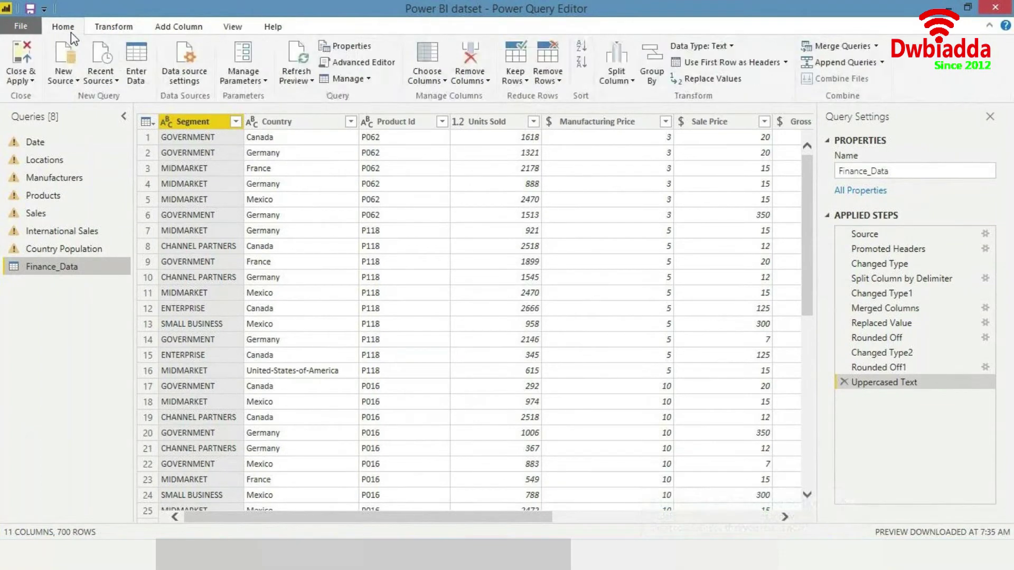
{"action": "left_click", "coordinate": [303, 53]}
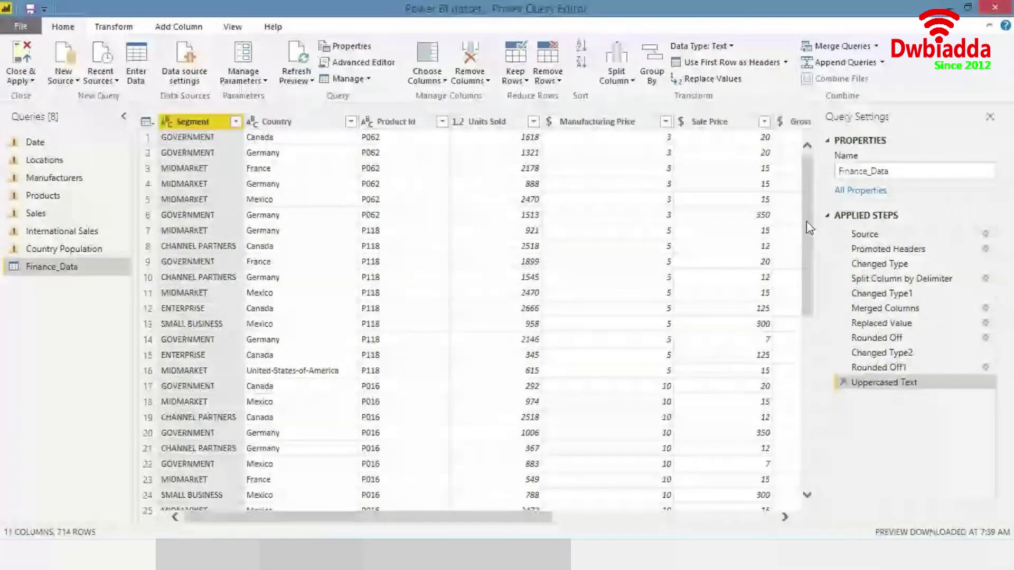
{"action": "left_click_drag", "start_coordinate": [808, 228], "coordinate": [799, 407]}
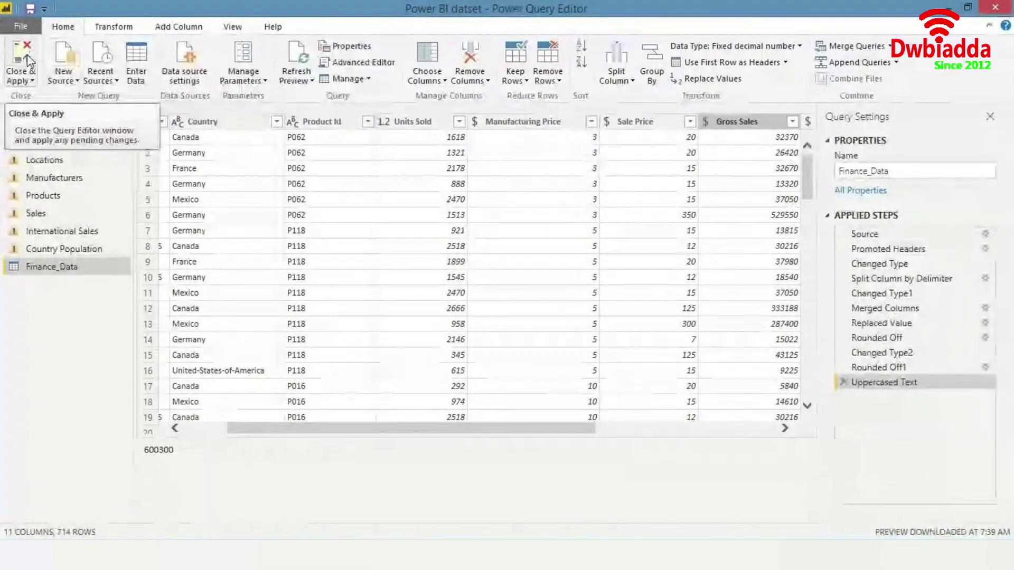
{"action": "left_click", "coordinate": [21, 61]}
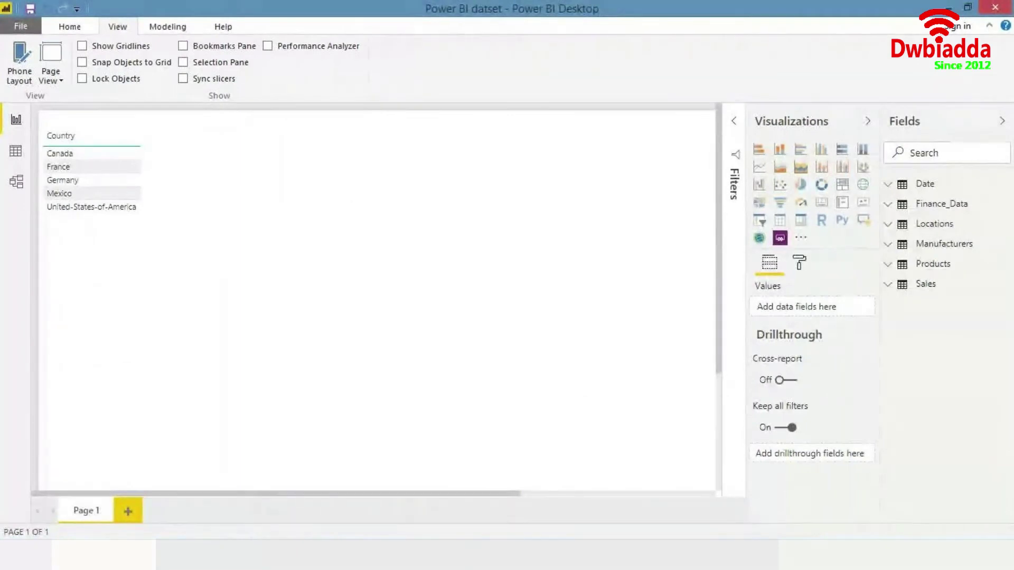
- Switch to Excel to check the India rows at the end of Finance_Data.csv, and return to Power BI Desktop
{"action": "mouse_move", "coordinate": [243, 531]}
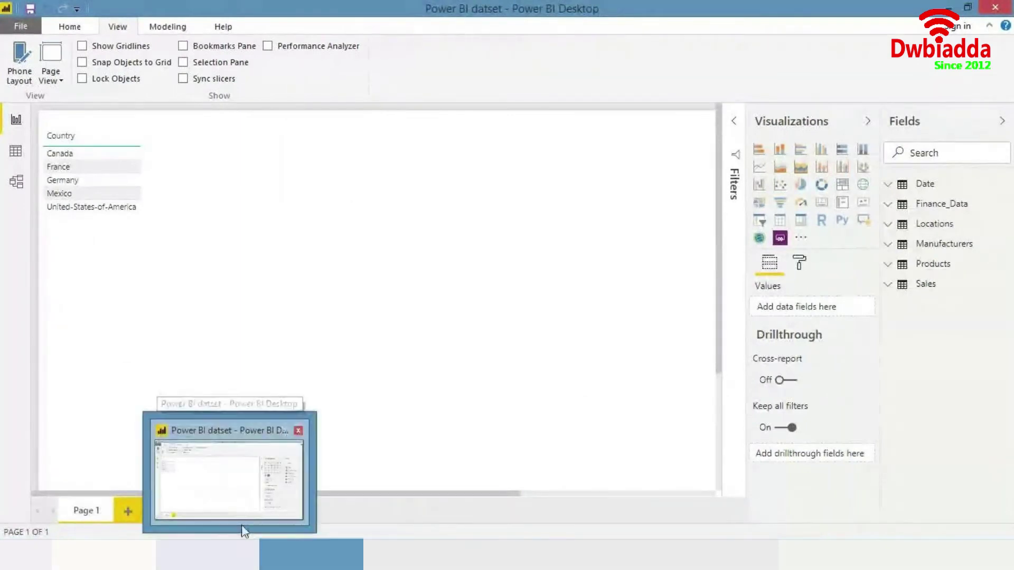
{"action": "left_click", "coordinate": [242, 468]}
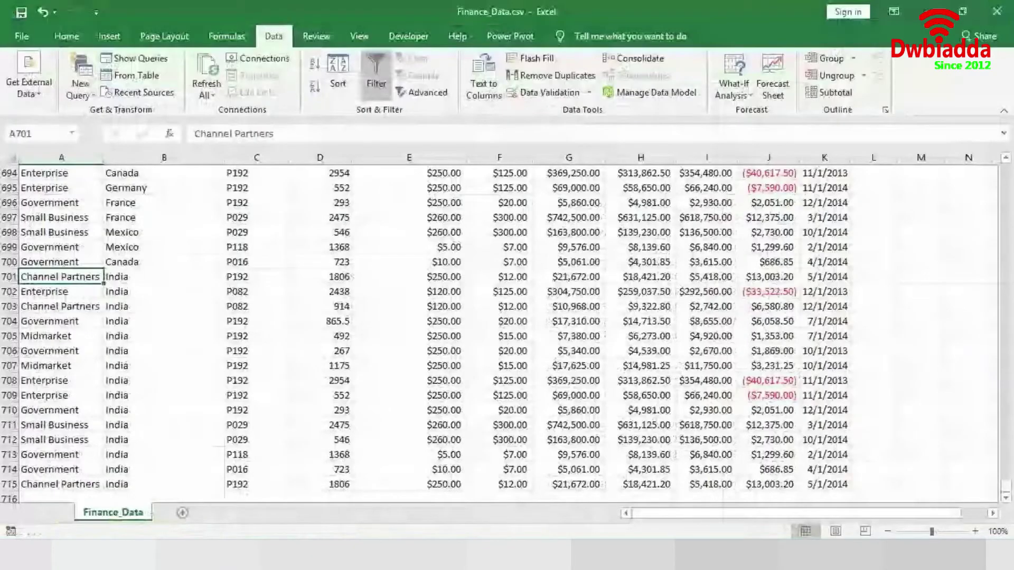
{"action": "left_click", "coordinate": [295, 386]}
{"action": "key", "text": "Home"}
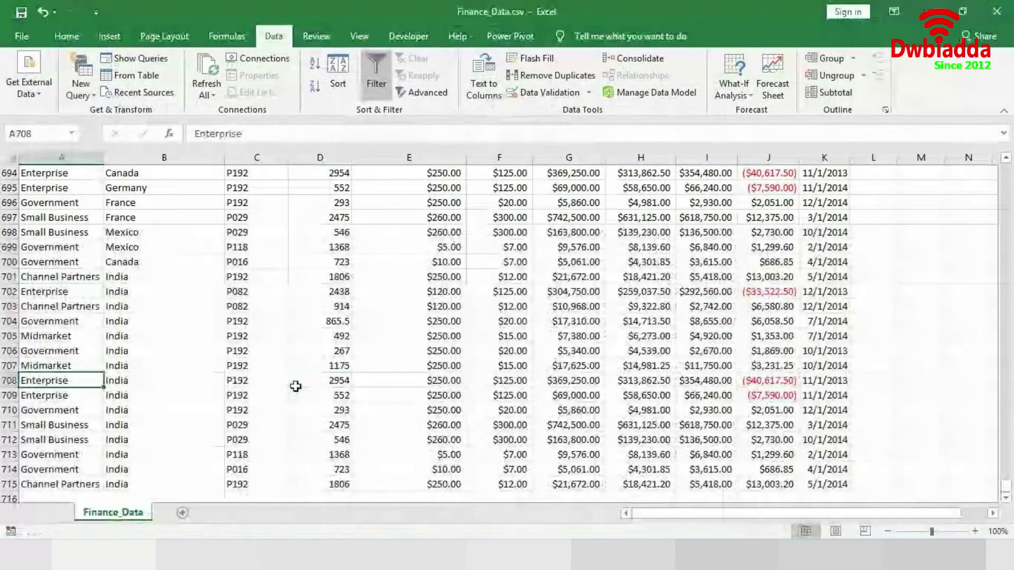
{"action": "key", "text": "ctrl+Home"}
{"action": "key", "text": "alt+Tab"}
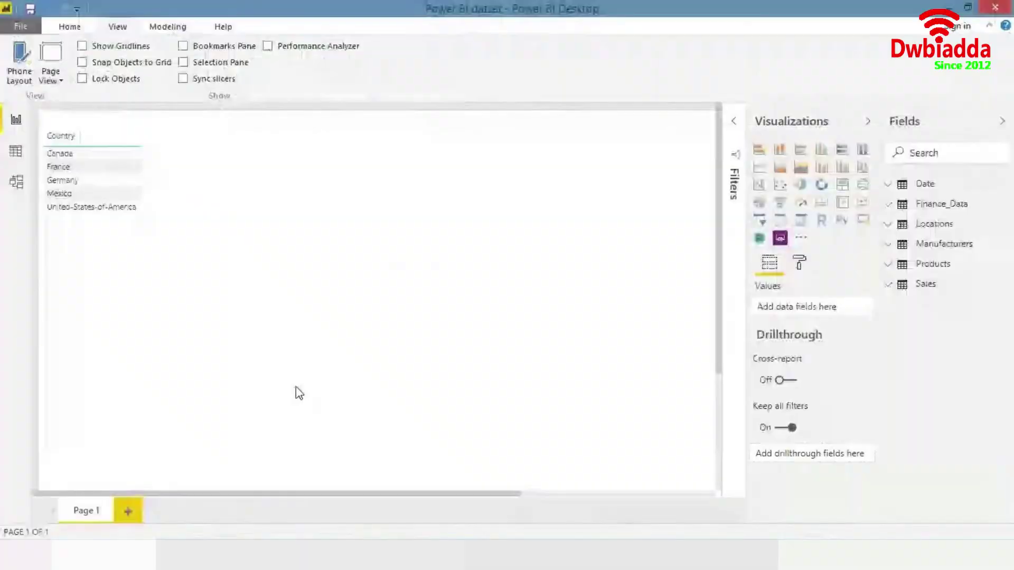
- Reopen the Finance_Data query for editing and refresh its preview again
{"action": "right_click", "coordinate": [942, 205]}
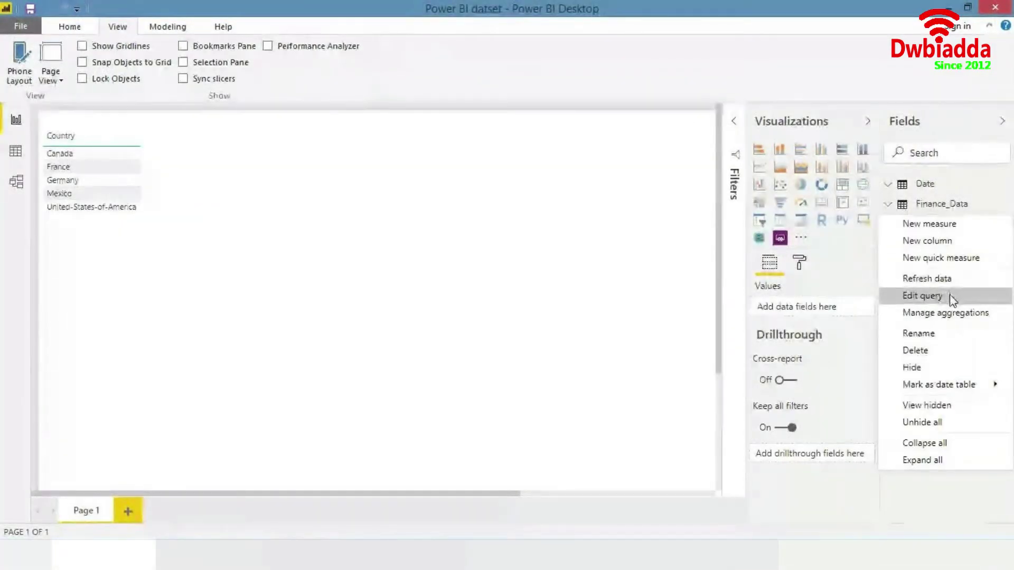
{"action": "left_click", "coordinate": [949, 296]}
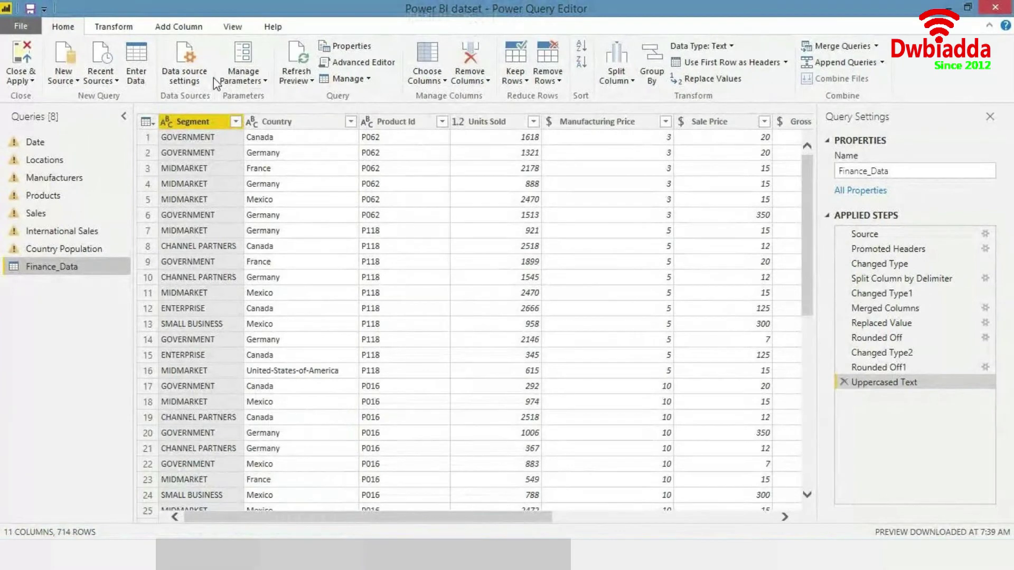
{"action": "left_click", "coordinate": [300, 62]}
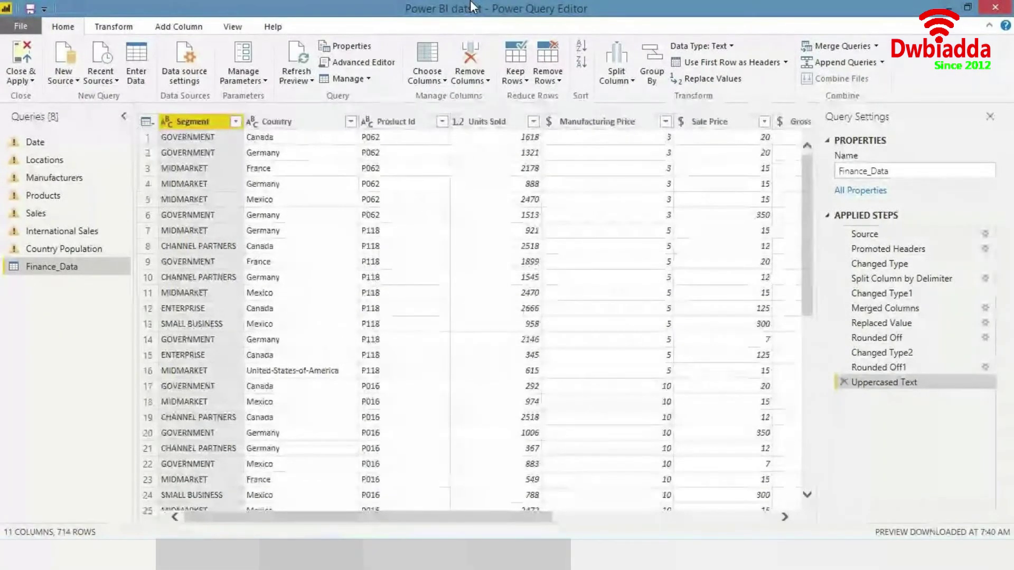
- Filter the Country column of Finance_Data with all countries, including India, kept selected
{"action": "left_click_drag", "start_coordinate": [805, 207], "coordinate": [808, 421]}
{"action": "left_click", "coordinate": [296, 121]}
{"action": "left_click", "coordinate": [350, 121]}
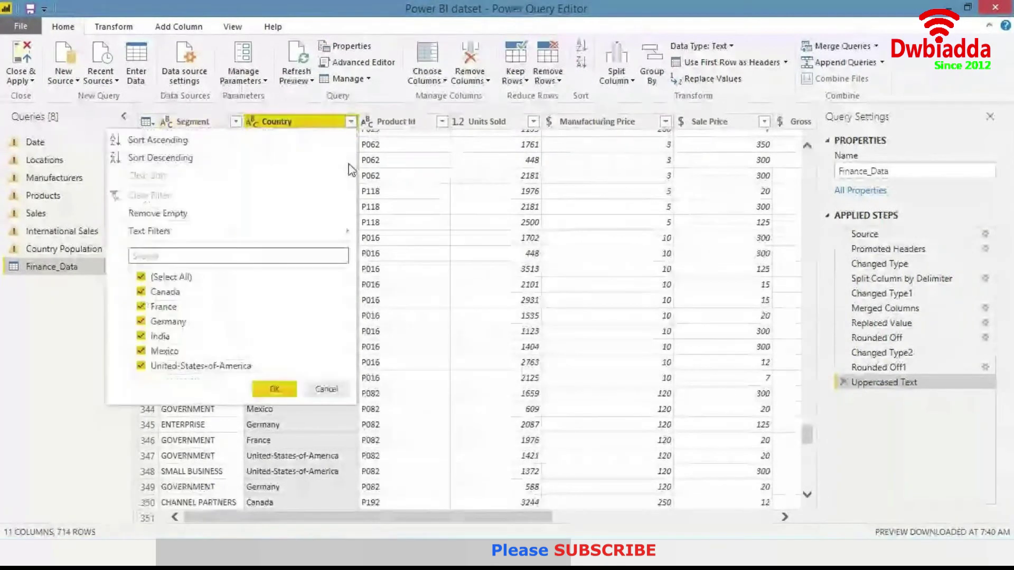
{"action": "left_click", "coordinate": [274, 389]}
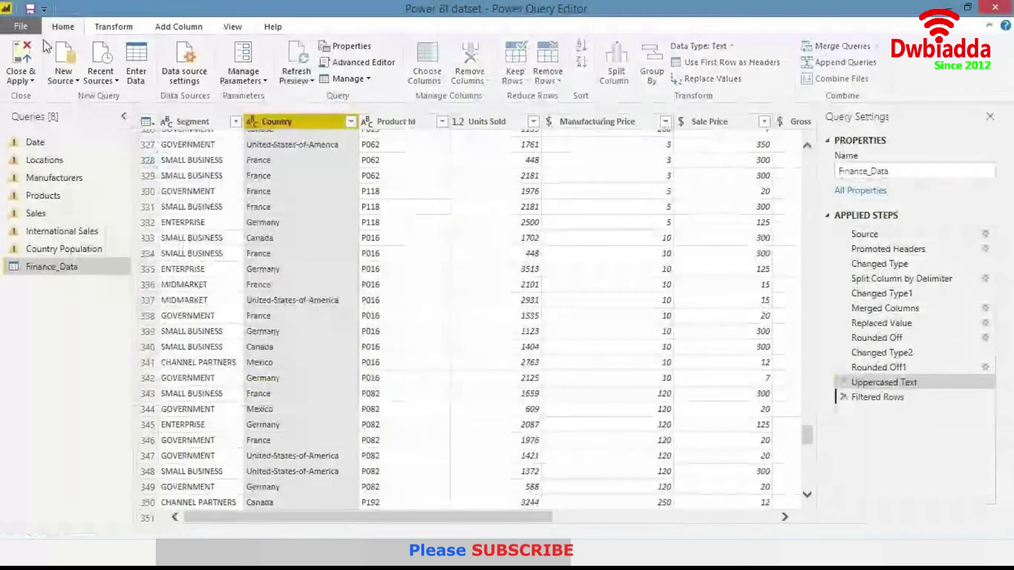
- Close the query editor, apply the pending query changes and dismiss the load report
{"action": "left_click", "coordinate": [23, 66]}
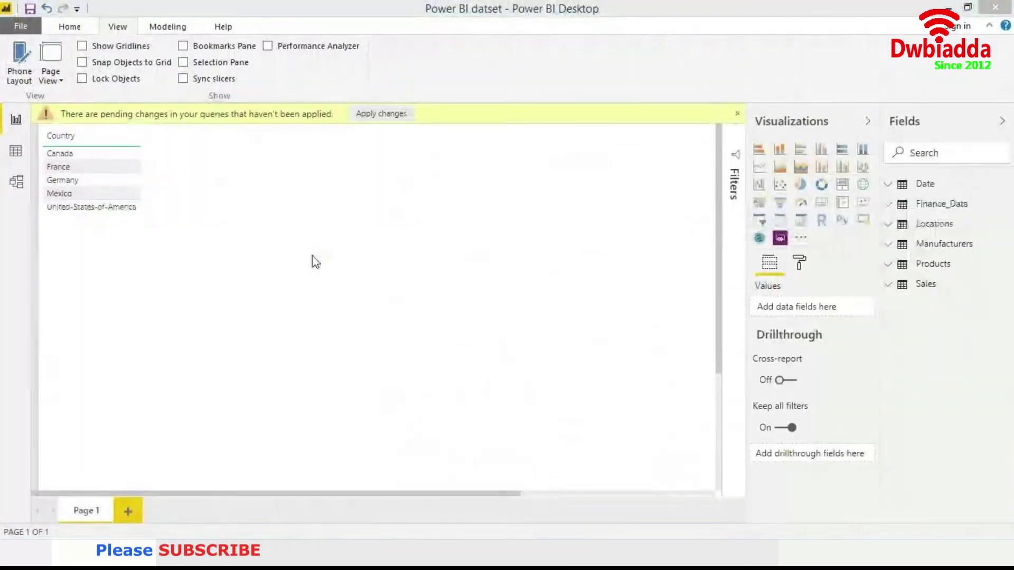
{"action": "left_click", "coordinate": [367, 119]}
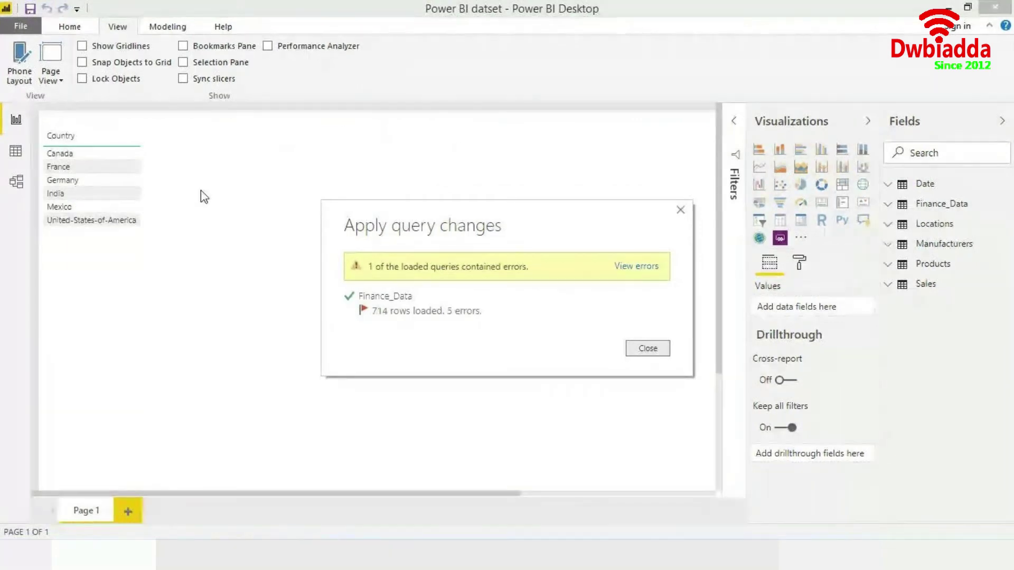
{"action": "left_click", "coordinate": [648, 349]}
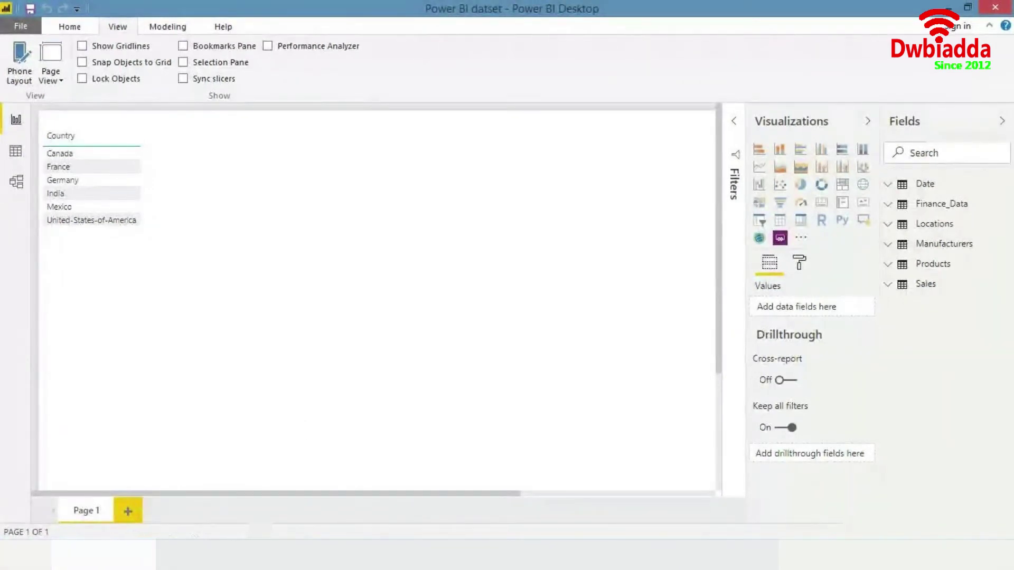
- Switch to File Explorer, create a folder named Data inside Power BI files, and open it
{"action": "key", "text": "alt+Tab"}
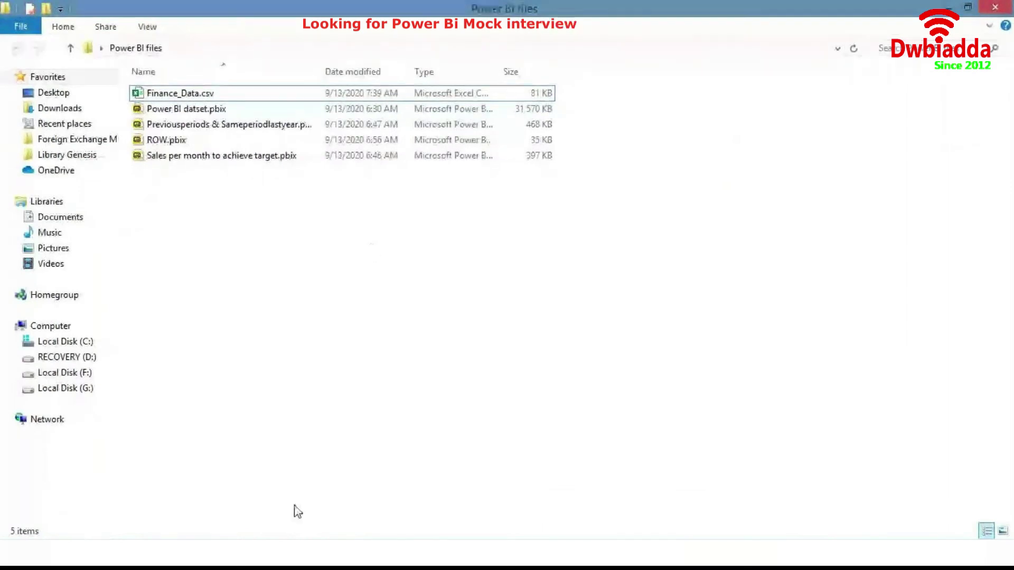
{"action": "right_click", "coordinate": [291, 483]}
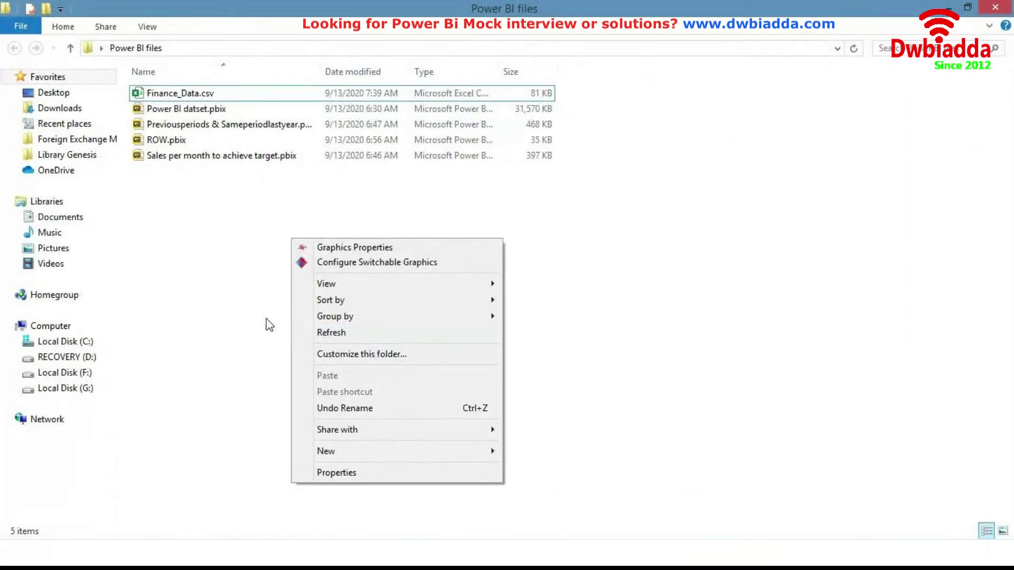
{"action": "left_click", "coordinate": [331, 328]}
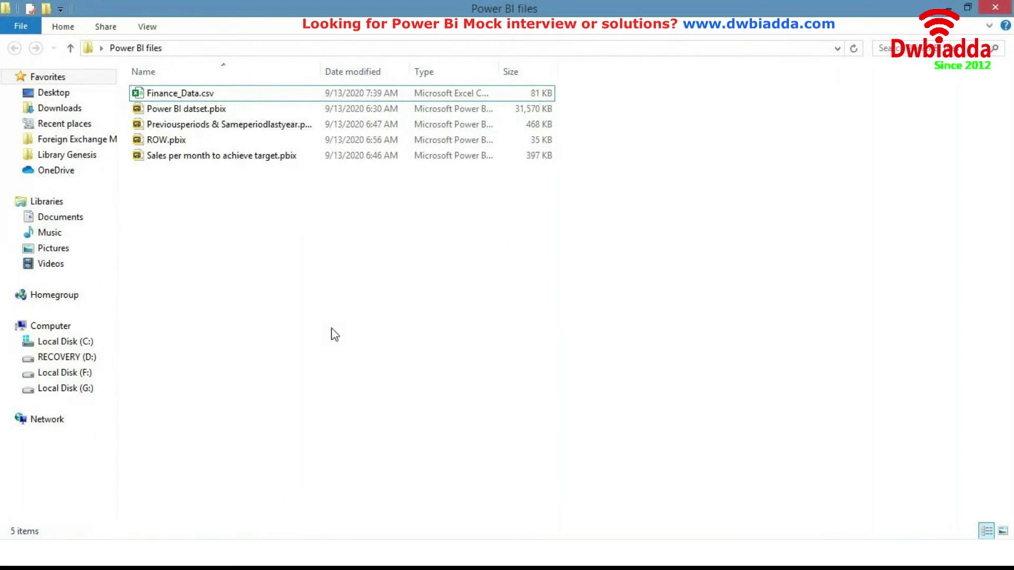
{"action": "key", "text": "ctrl+shift+n"}
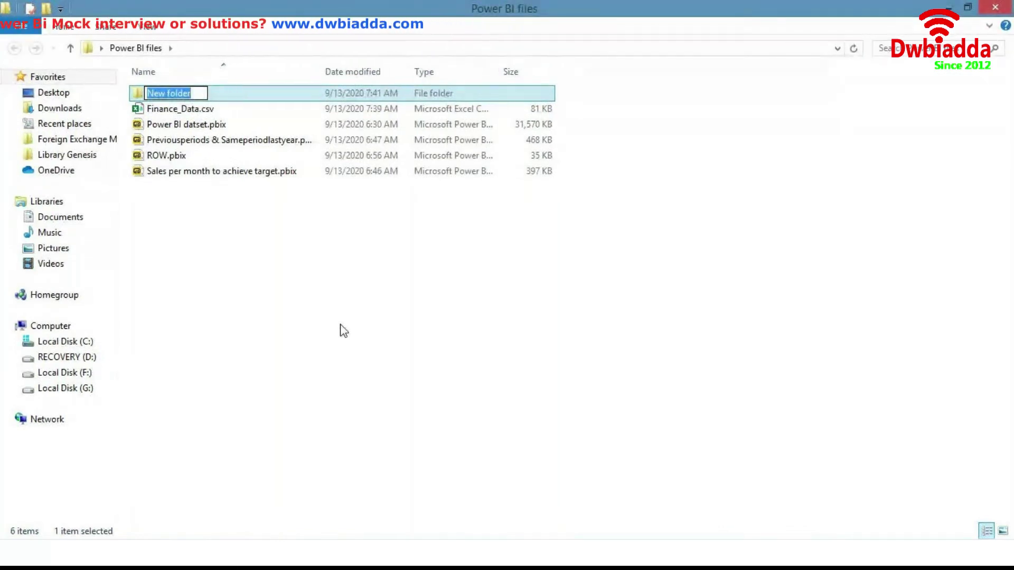
{"action": "type", "text": "Data"}
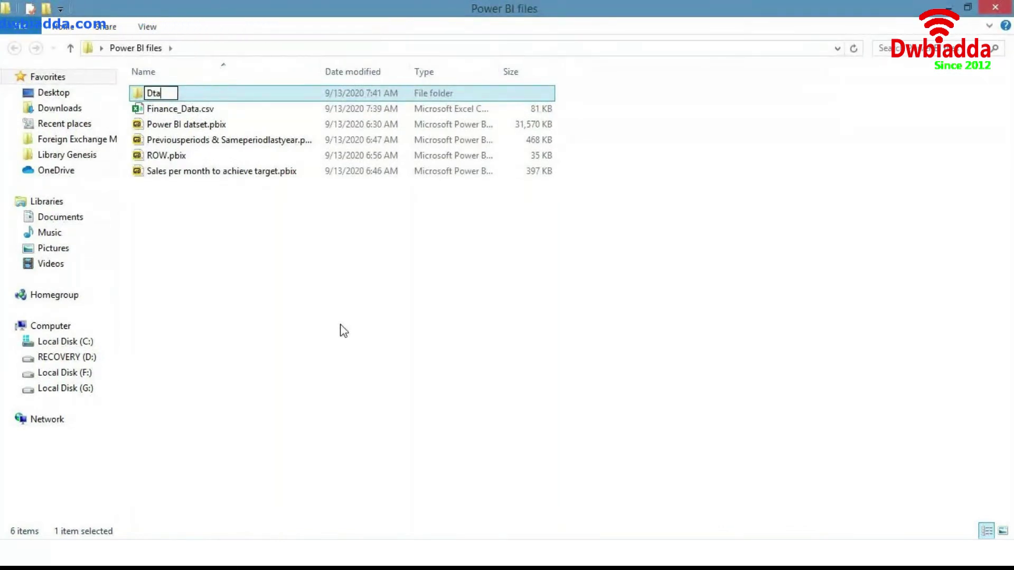
{"action": "key", "text": "Return"}
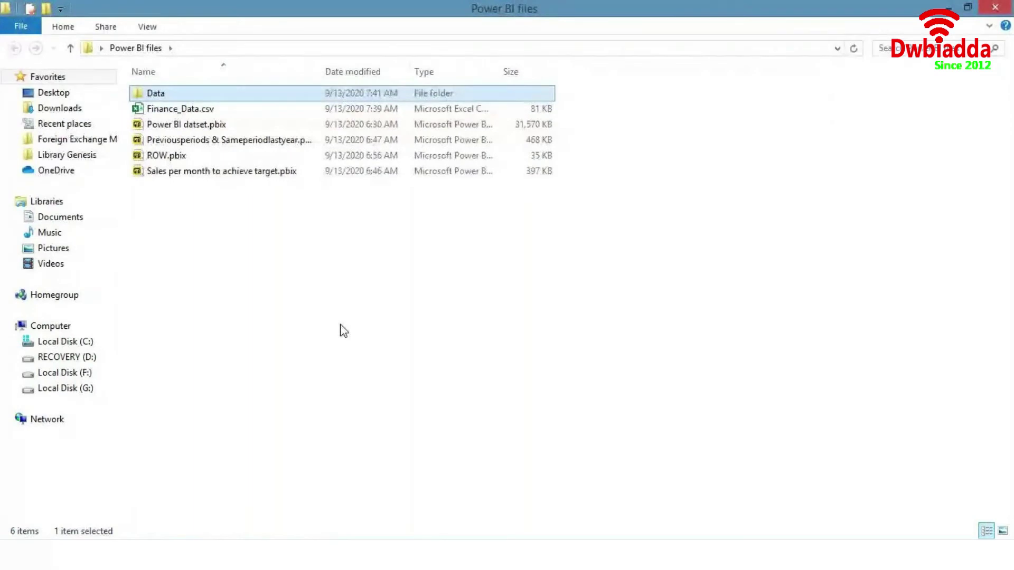
{"action": "key", "text": "Return"}
- Return to the Power BI files folder in File Explorer and open Finance_Data.csv in Excel
{"action": "key", "text": "alt+Tab"}
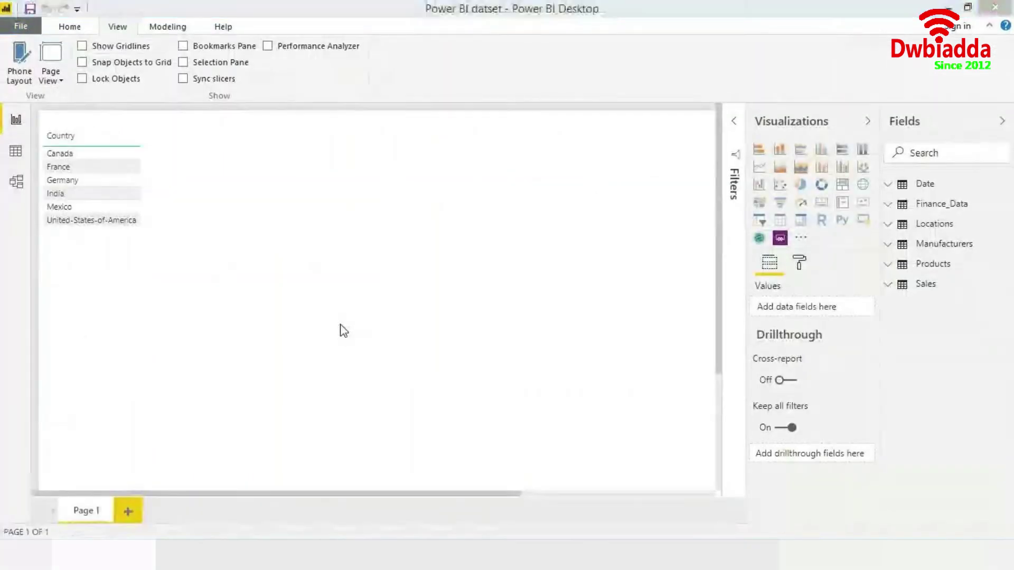
{"action": "key", "text": "alt+Tab"}
{"action": "key", "text": "Tab"}
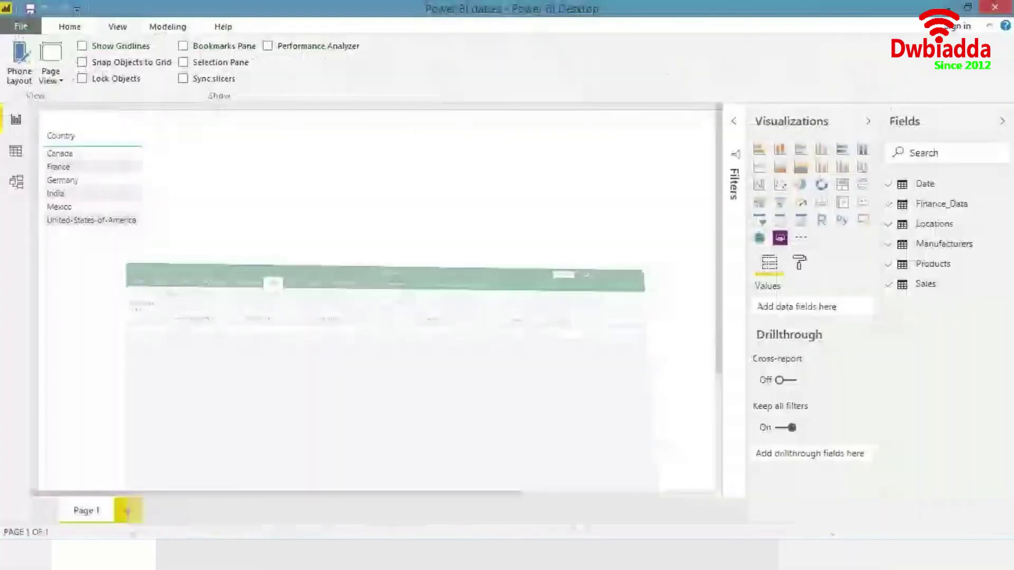
{"action": "key", "text": "alt+Tab"}
{"action": "key", "text": "Tab"}
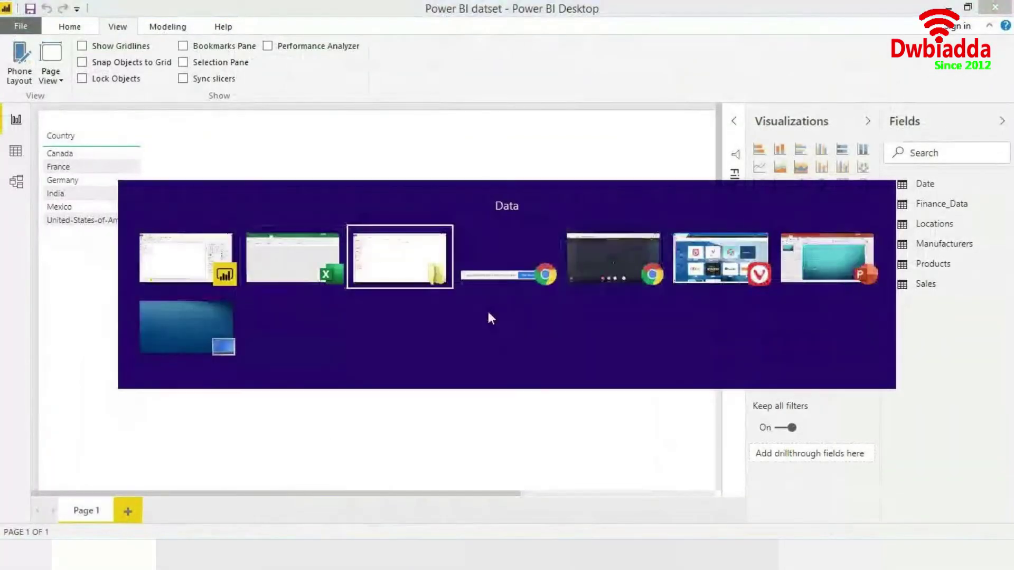
{"action": "key", "text": "BackSpace"}
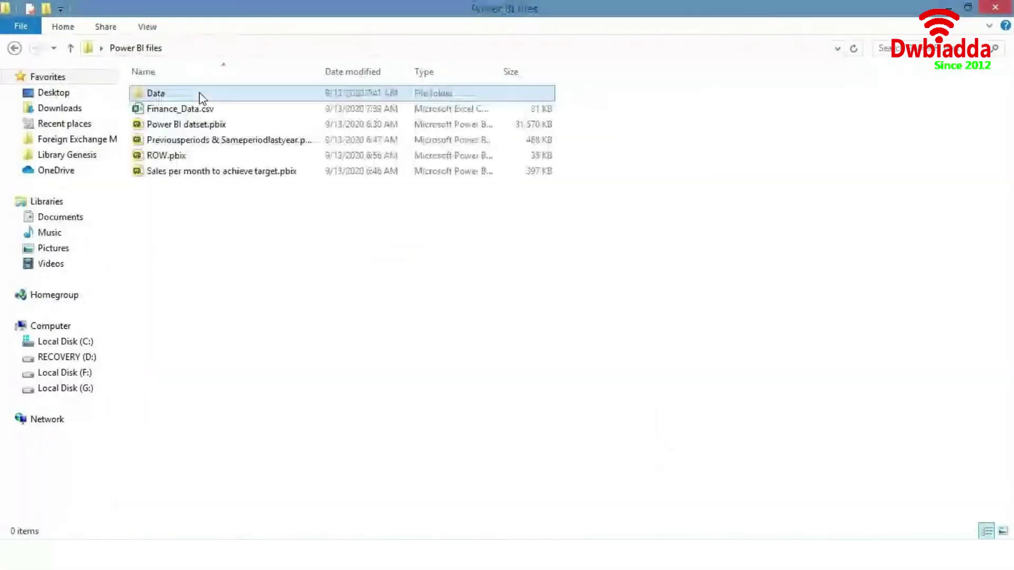
{"action": "key", "text": "Down"}
{"action": "key", "text": "Return"}
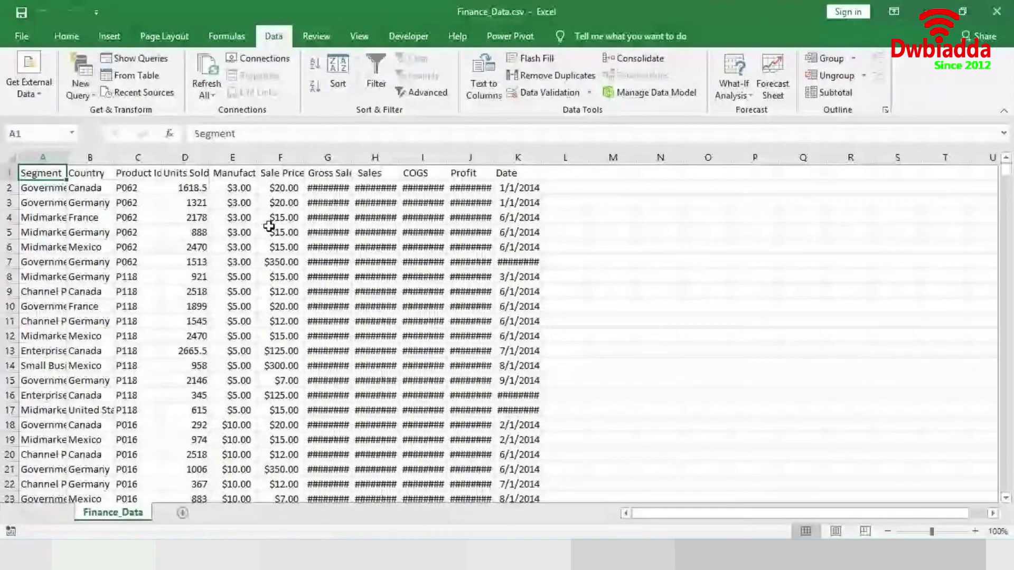
- Add filters to the Finance_Data header row and autofit all column widths to their contents
{"action": "key", "text": "ctrl+shift+End"}
{"action": "key", "text": "ctrl+shift+l"}
{"action": "key", "text": "alt+h"}
{"action": "key", "text": "o"}
{"action": "key", "text": "i"}
{"action": "key", "text": "ctrl+Home"}
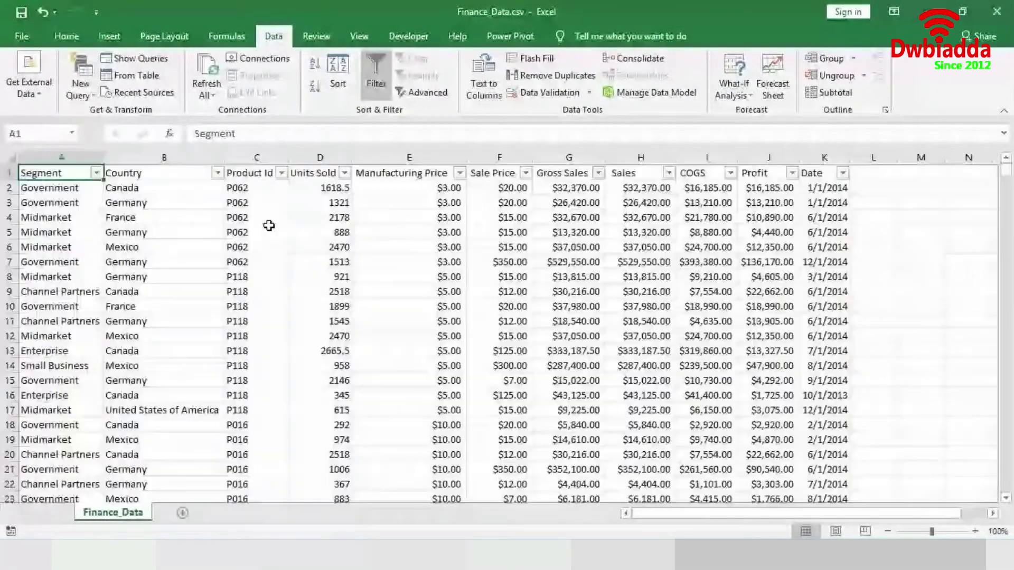
- Delete the India rows at the end of the Finance_Data sheet, rows 701 to 715
{"action": "key", "text": "ctrl+Down"}
{"action": "key", "text": "ctrl+shift+Right"}
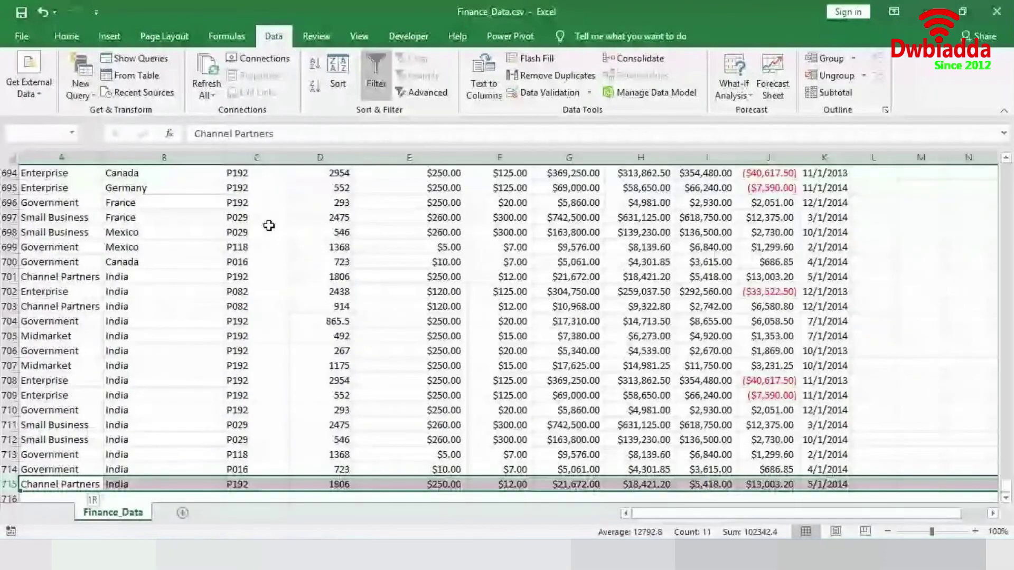
{"action": "key", "text": "shift+Up"}
{"action": "key", "text": "shift+Up"}
{"action": "key", "text": "shift+Up"}
{"action": "key", "text": "shift+Up"}
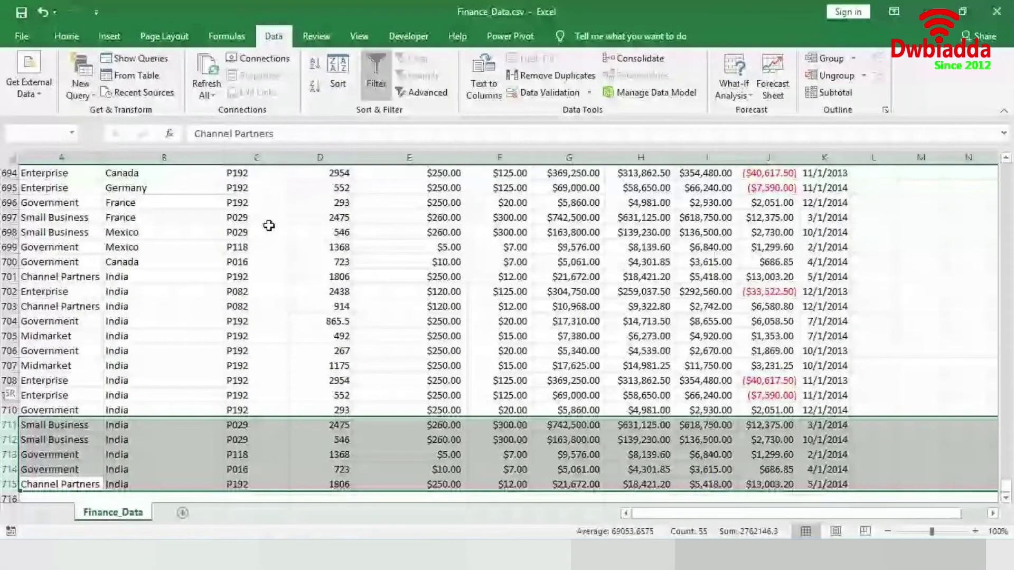
- Filter the Country column of Finance_Data to show only Canada
{"action": "key", "text": "ctrl+Home"}
{"action": "key", "text": "Right"}
{"action": "key", "text": "alt+Down"}
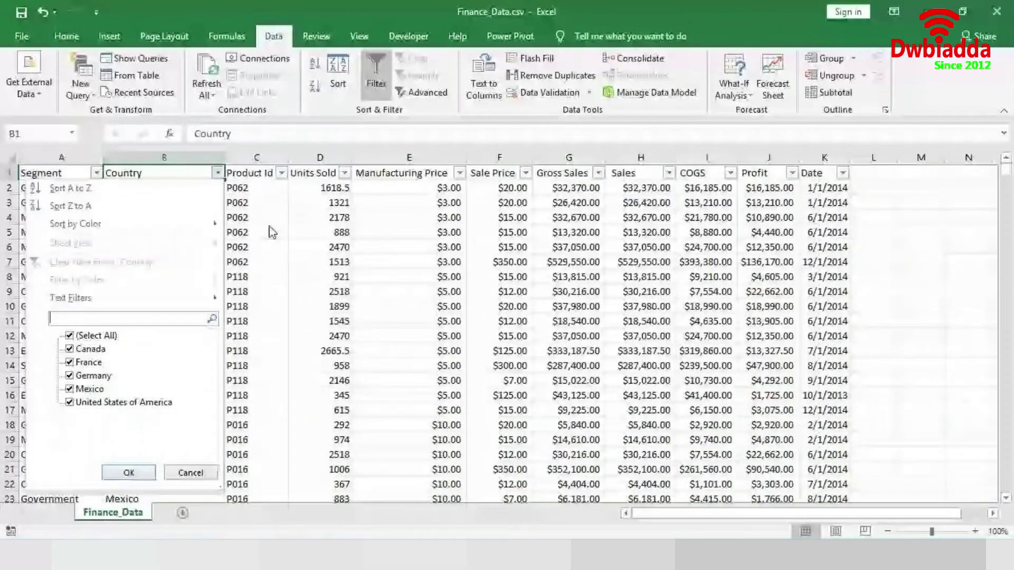
{"action": "key", "text": "Tab"}
{"action": "key", "text": "space"}
{"action": "key", "text": "Down"}
{"action": "key", "text": "space"}
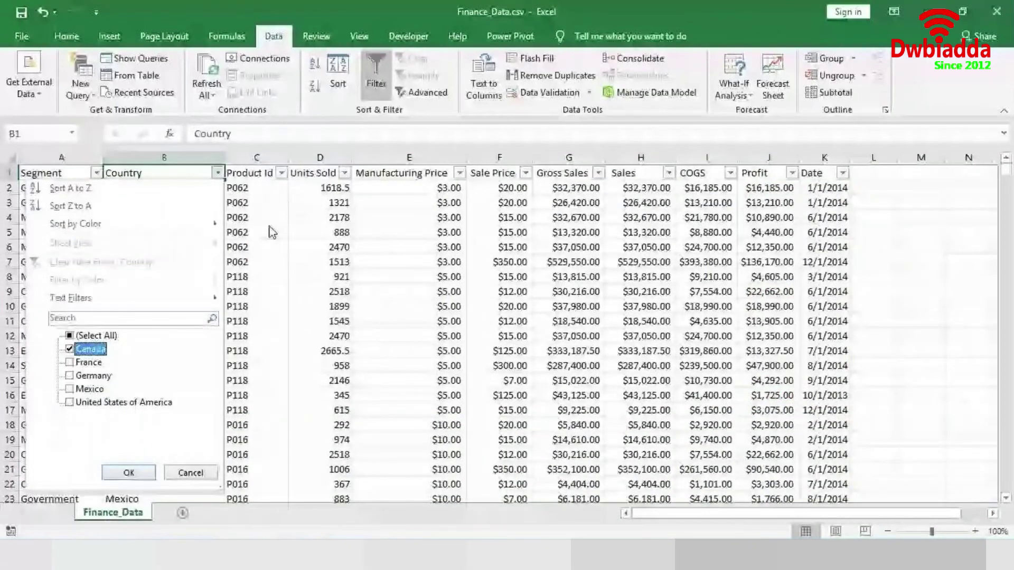
{"action": "key", "text": "Return"}
{"action": "key", "text": "Left"}
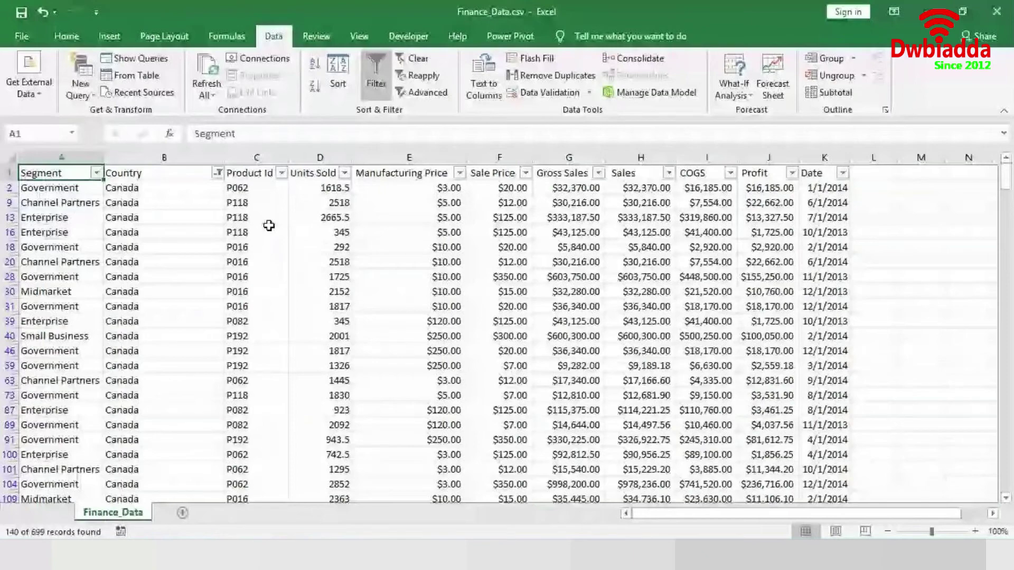
- Copy the filtered Canada rows with their headers into a new blank workbook
{"action": "key", "text": "ctrl+shift+End"}
{"action": "key", "text": "ctrl+c"}
{"action": "key", "text": "ctrl+n"}
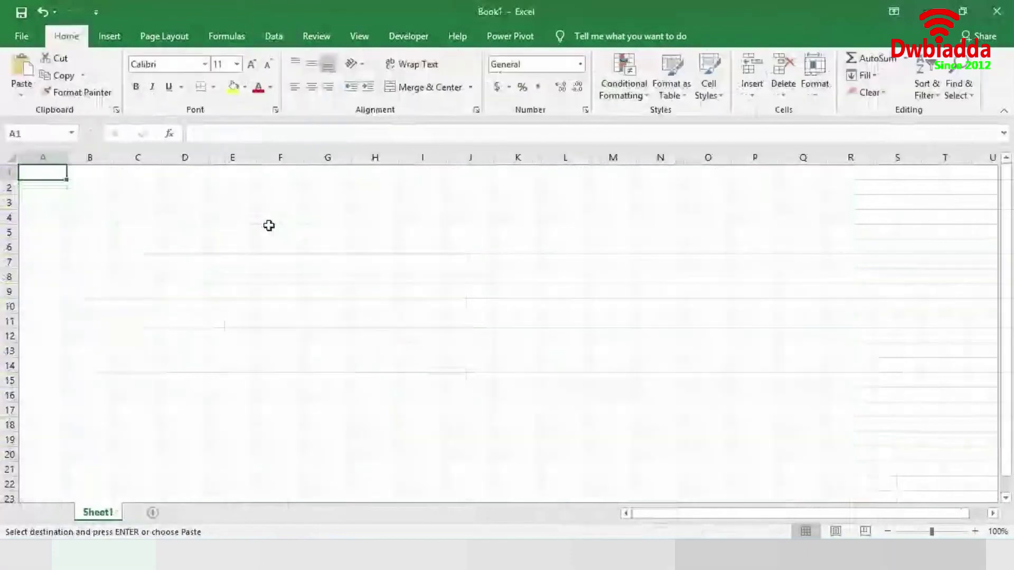
{"action": "key", "text": "ctrl+v"}
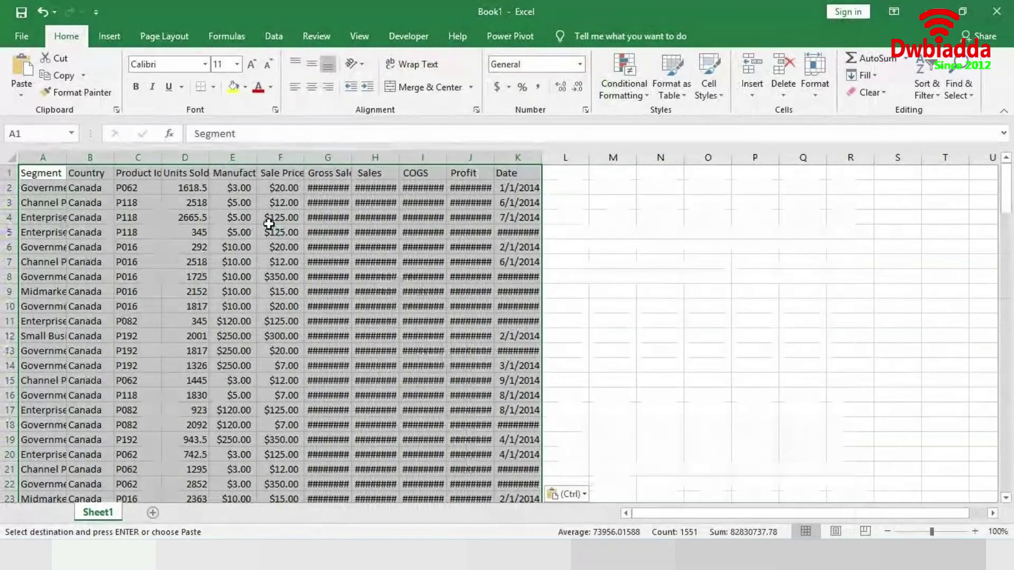
{"action": "key", "text": "Escape"}
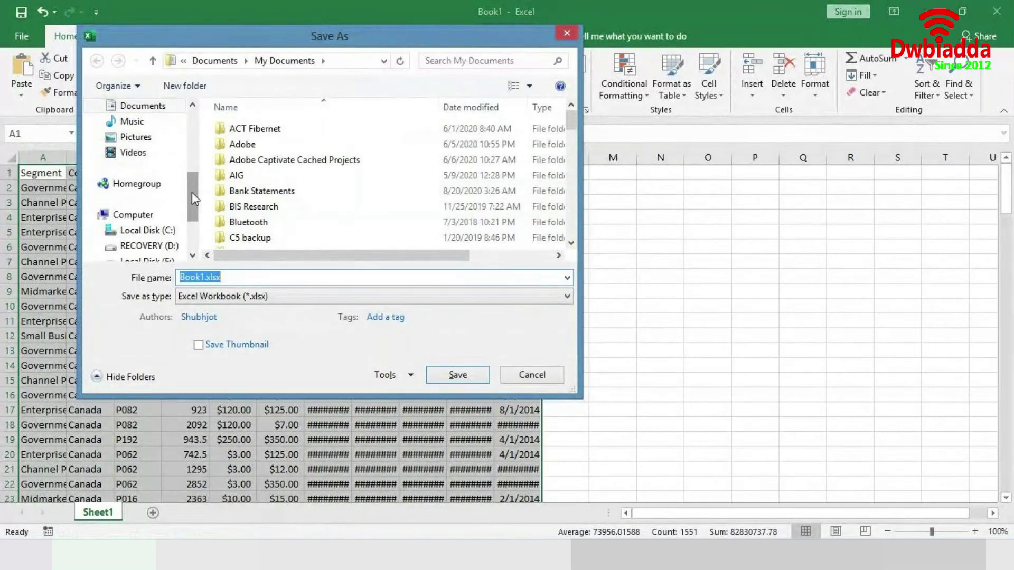
- Set the new workbook's save location to the Data folder inside Power BI files on the Desktop
{"action": "left_click_drag", "start_coordinate": [191, 191], "coordinate": [191, 153]}
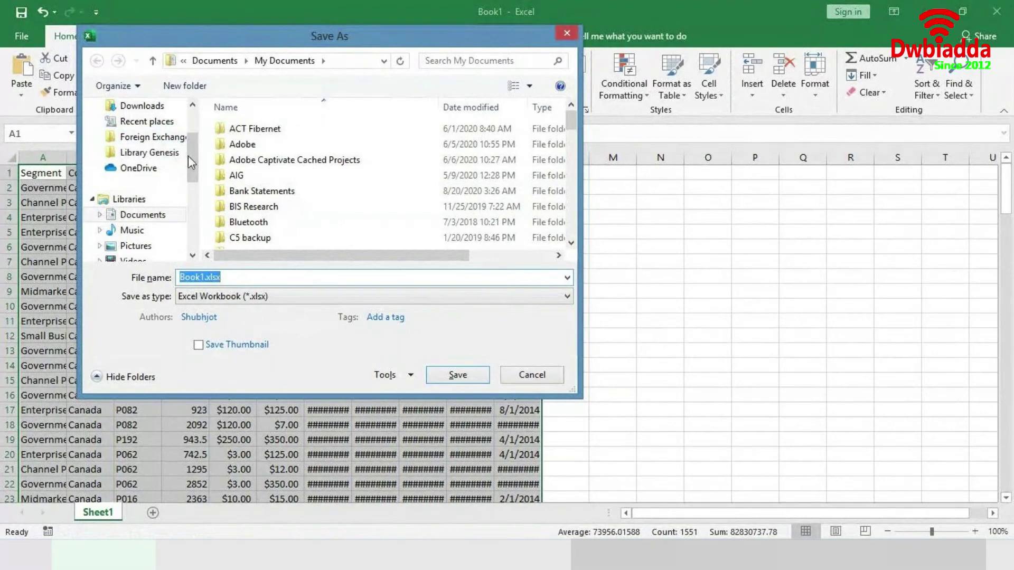
{"action": "left_click_drag", "start_coordinate": [192, 157], "coordinate": [191, 131]}
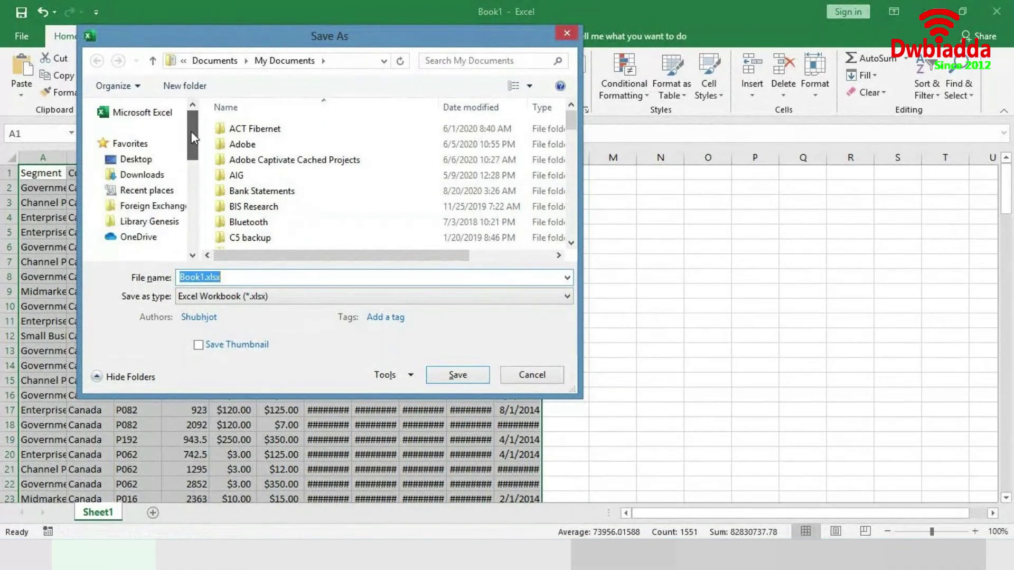
{"action": "left_click", "coordinate": [164, 161]}
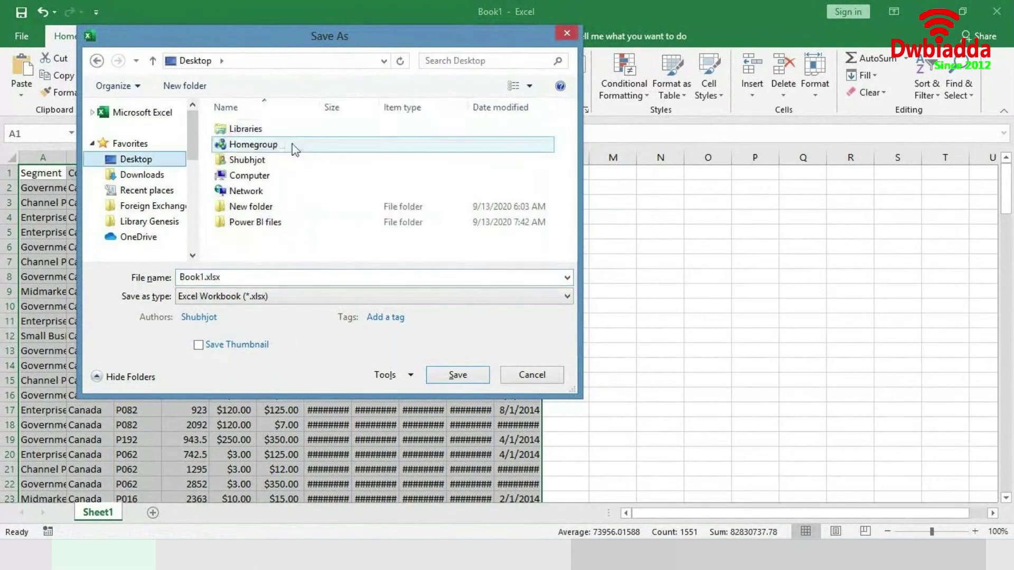
{"action": "left_click", "coordinate": [300, 221]}
{"action": "key", "text": "shift+Up"}
{"action": "left_click", "coordinate": [299, 221]}
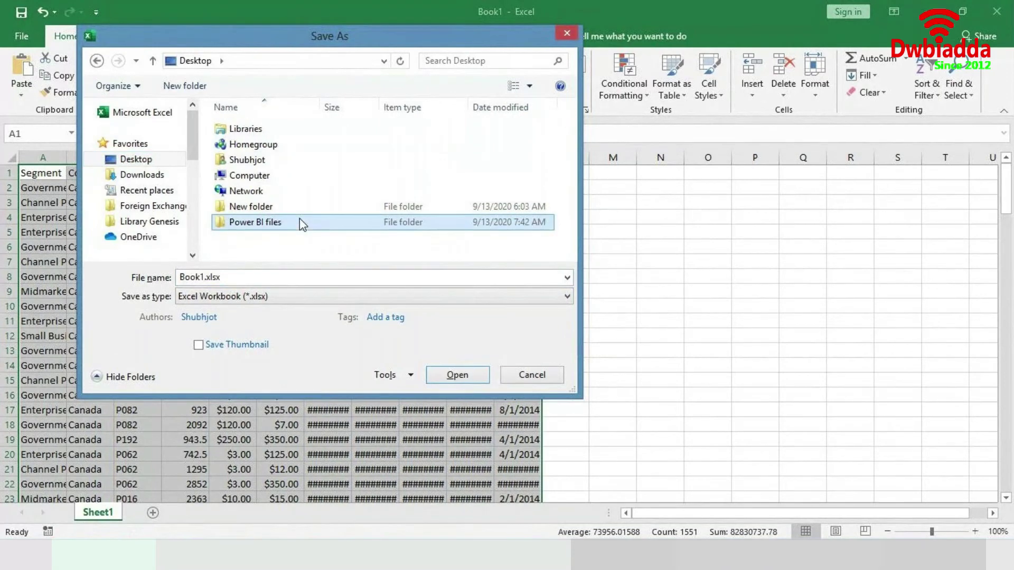
{"action": "double_click", "coordinate": [300, 221]}
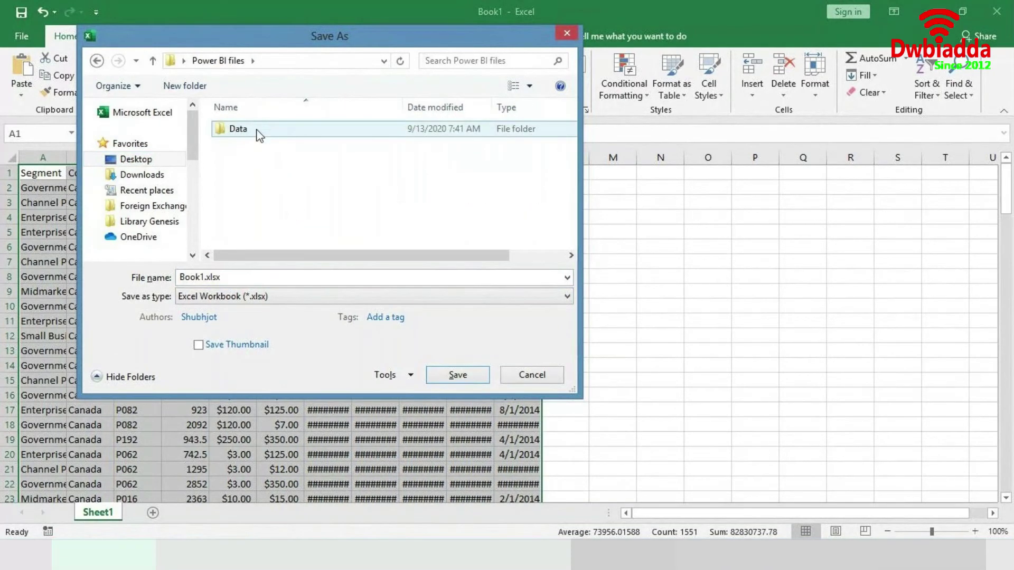
{"action": "double_click", "coordinate": [238, 129]}
{"action": "left_click", "coordinate": [243, 277]}
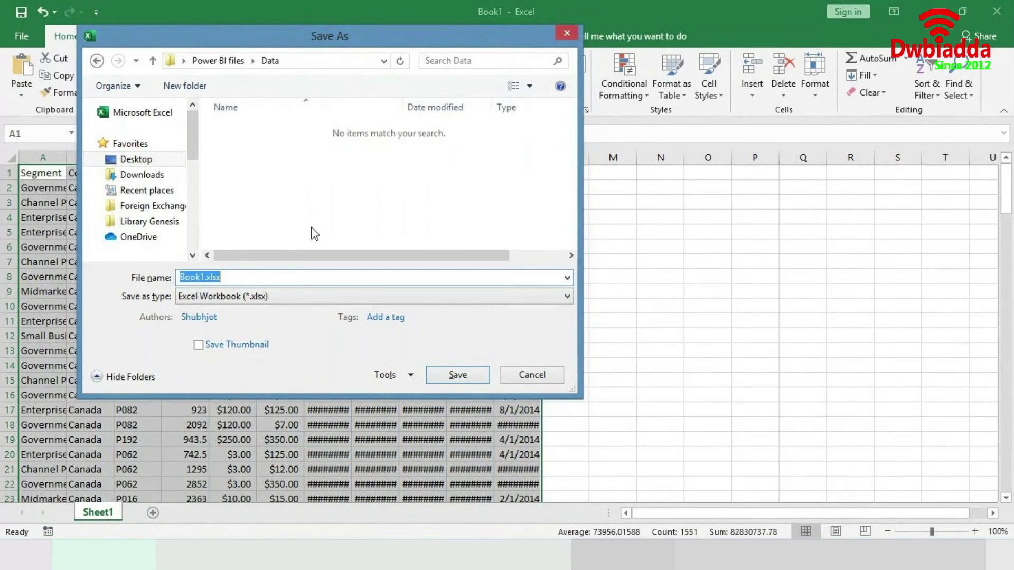
- Save the workbook as Canada in CSV (Comma delimited) format, and close it
{"action": "type", "text": "C"}
{"action": "key", "text": "BackSpace"}
{"action": "type", "text": "Canada"}
{"action": "key", "text": "Tab"}
{"action": "key", "text": "c"}
{"action": "key", "text": "c"}
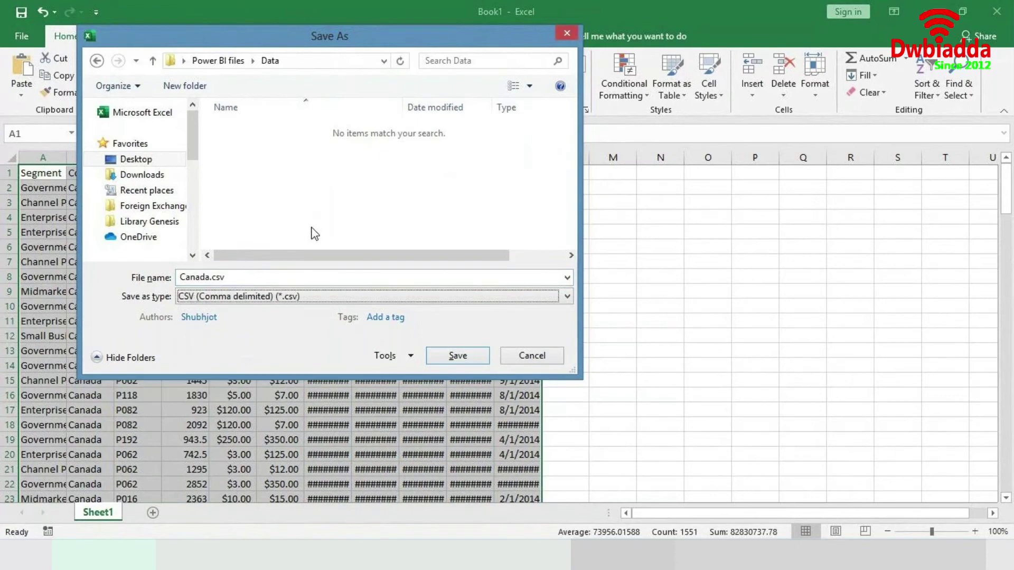
{"action": "key", "text": "shift+Tab"}
{"action": "key", "text": "Return"}
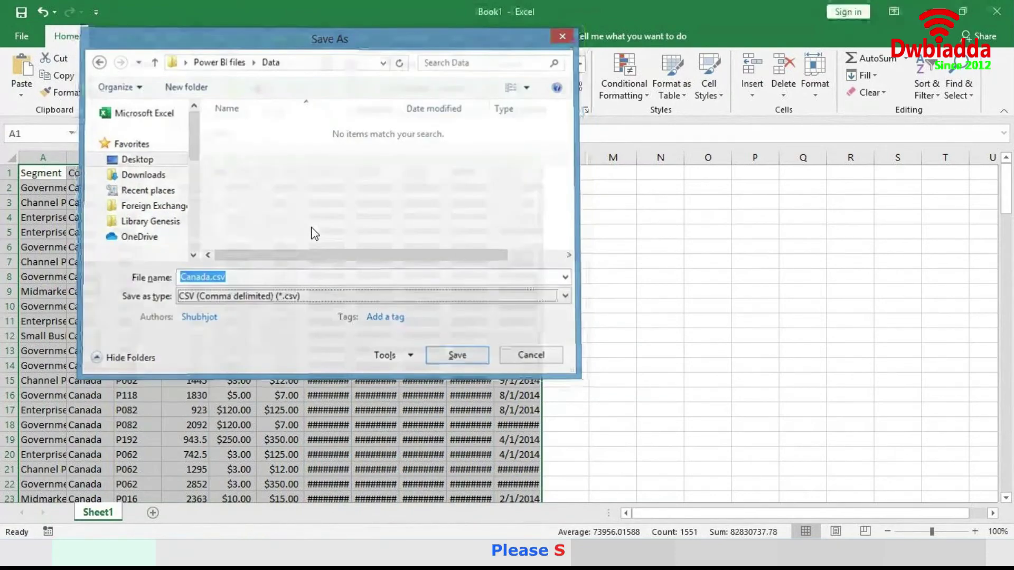
{"action": "key", "text": "Return"}
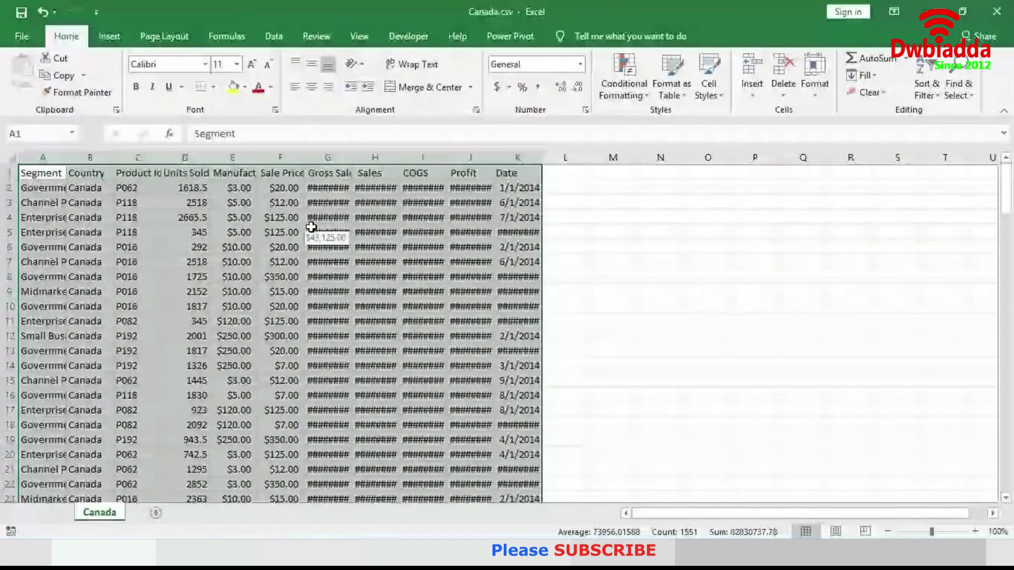
{"action": "key", "text": "ctrl+w"}
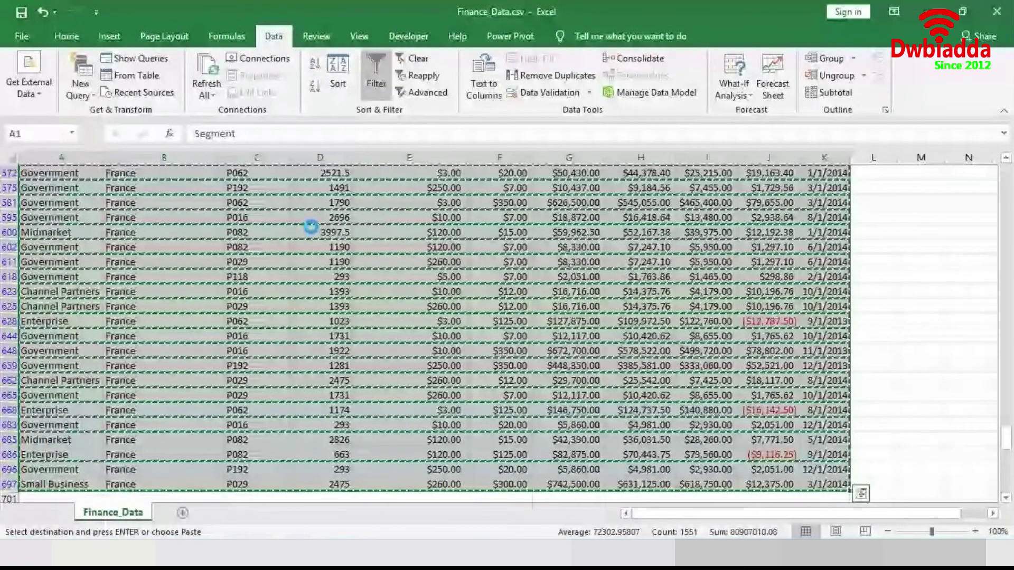
- Paste the copied France rows with their headers into a new workbook
{"action": "key", "text": "ctrl+Tab"}
{"action": "key", "text": "ctrl+v"}
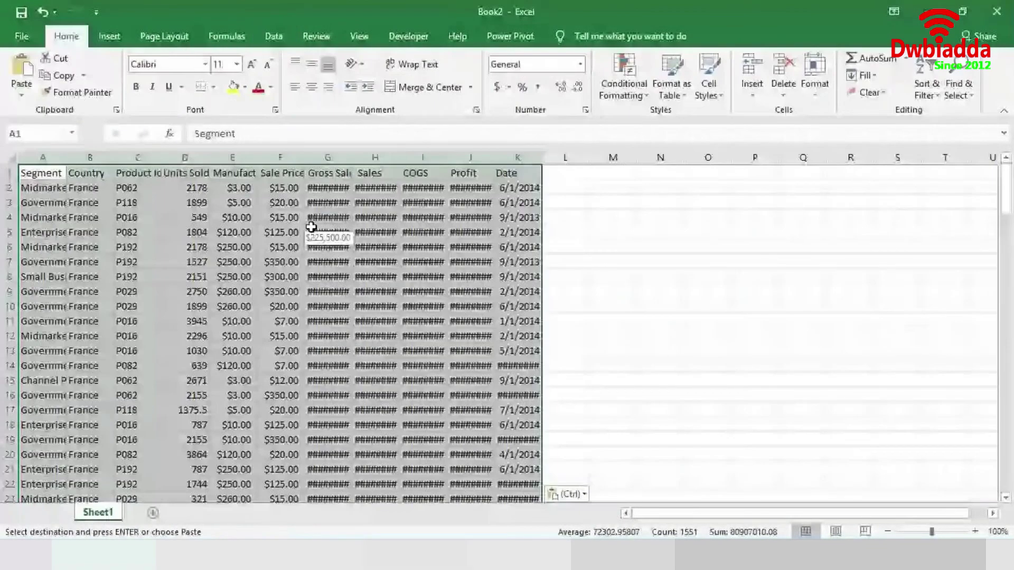
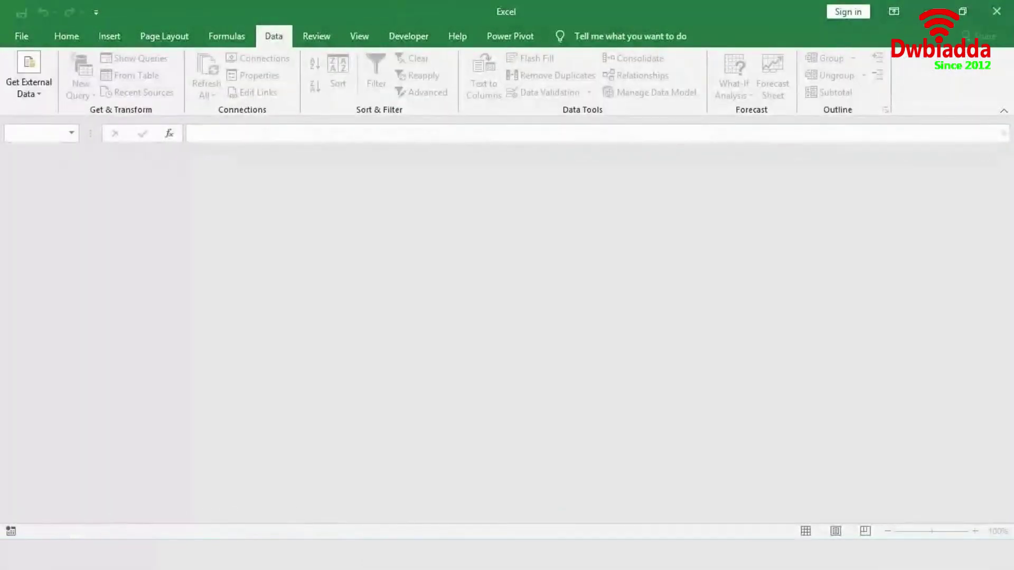
- Switch back to File Explorer and select the Data folder inside Power BI files
{"action": "mouse_move", "coordinate": [103, 553]}
{"action": "mouse_move", "coordinate": [107, 504]}
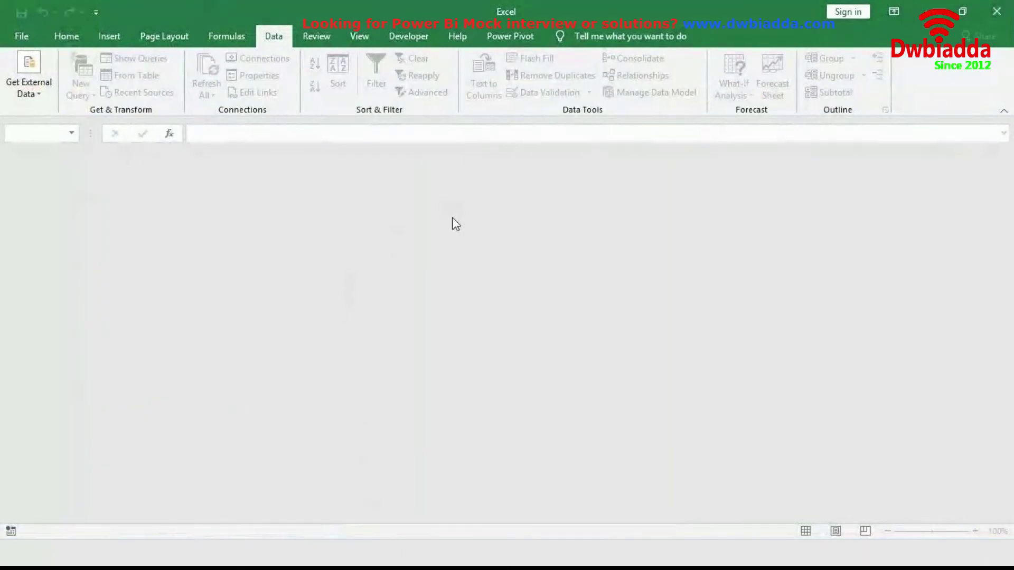
{"action": "key", "text": "alt+Tab"}
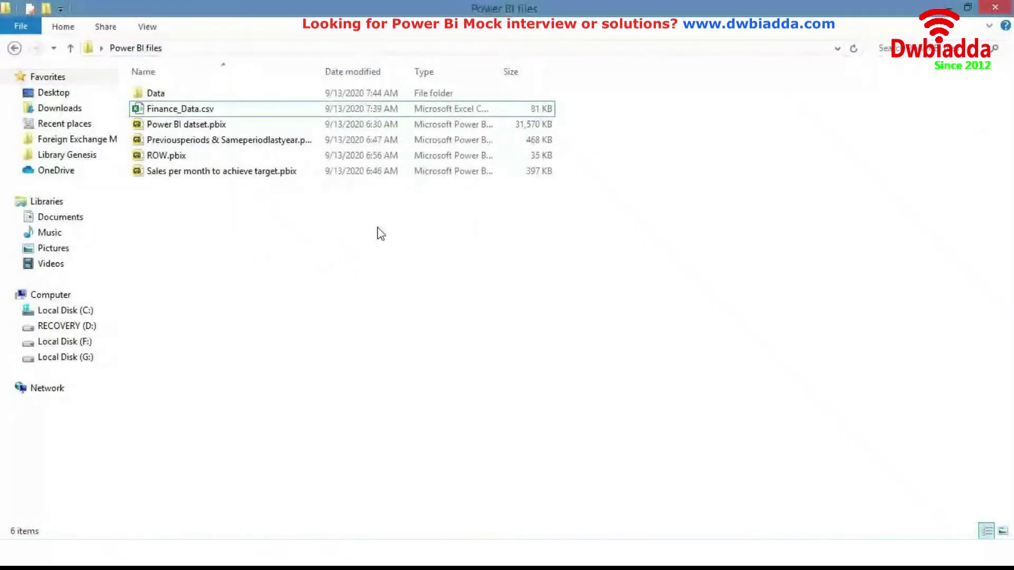
{"action": "key", "text": "Up"}
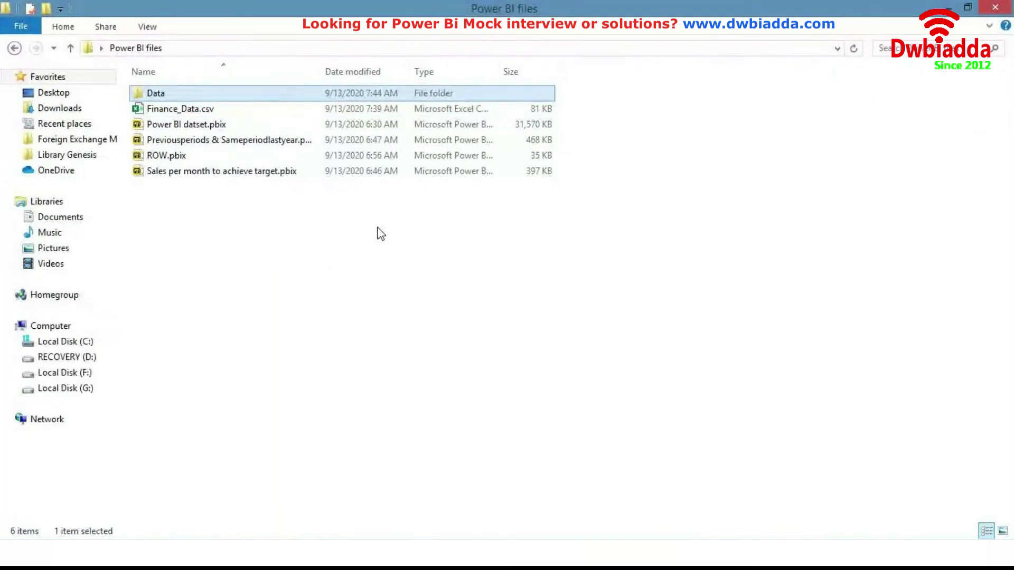
- Open the Data folder, switch to Power BI Desktop and set the report's page view to Fit to Page
{"action": "key", "text": "Return"}
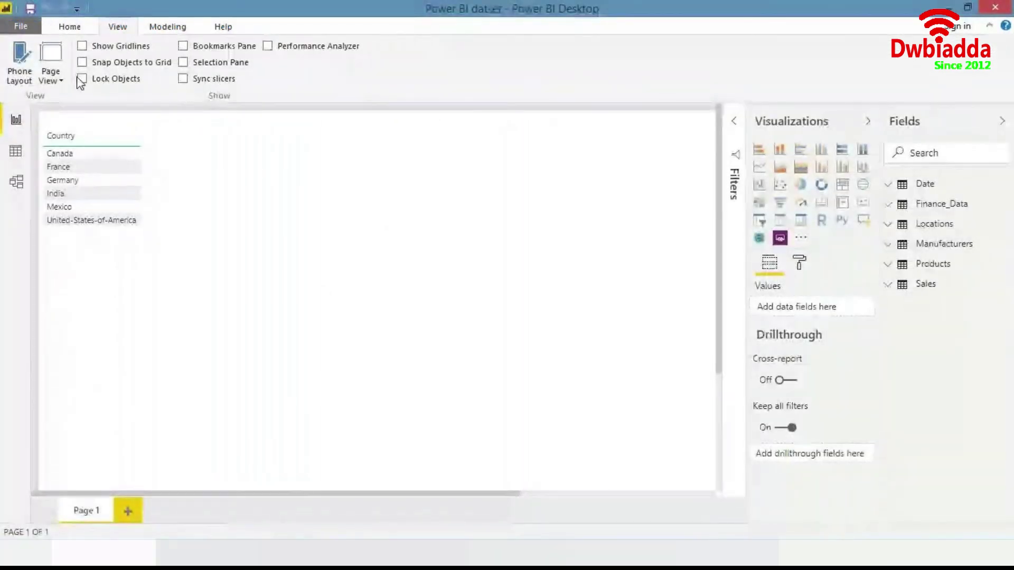
{"action": "left_click", "coordinate": [53, 77]}
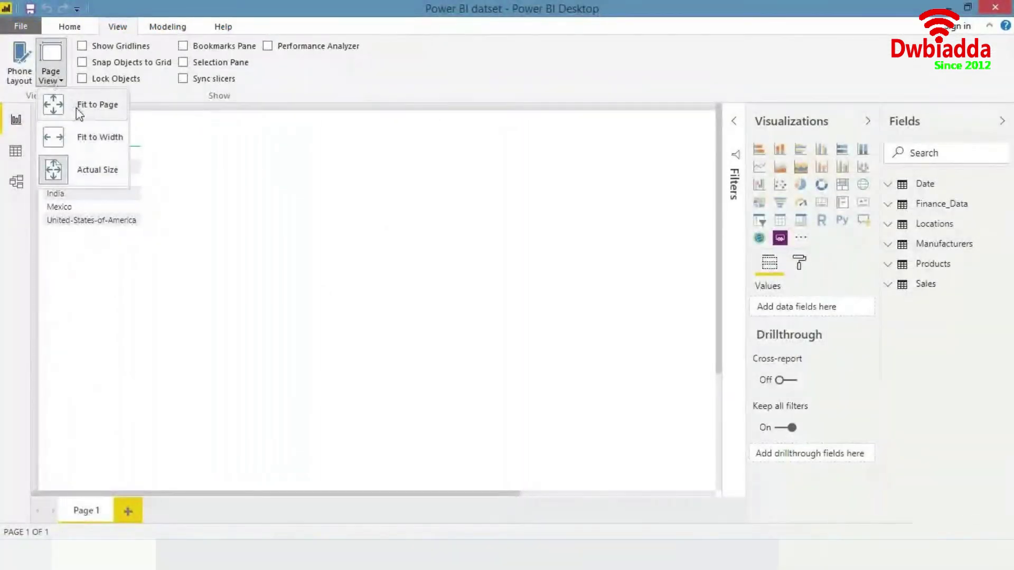
{"action": "left_click", "coordinate": [94, 108]}
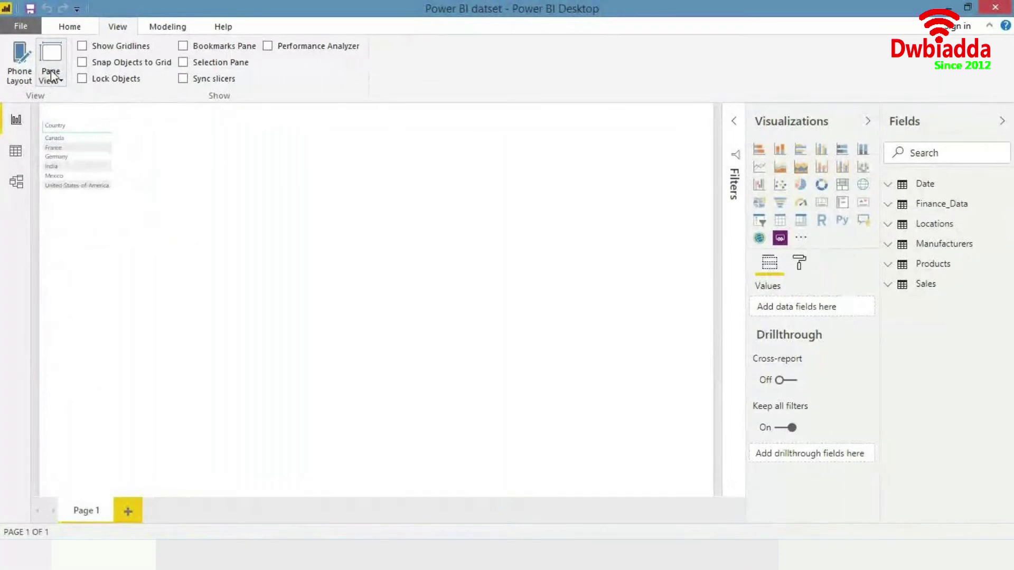
- Open the full list of data source connectors for getting new data into the report
{"action": "left_click", "coordinate": [67, 28]}
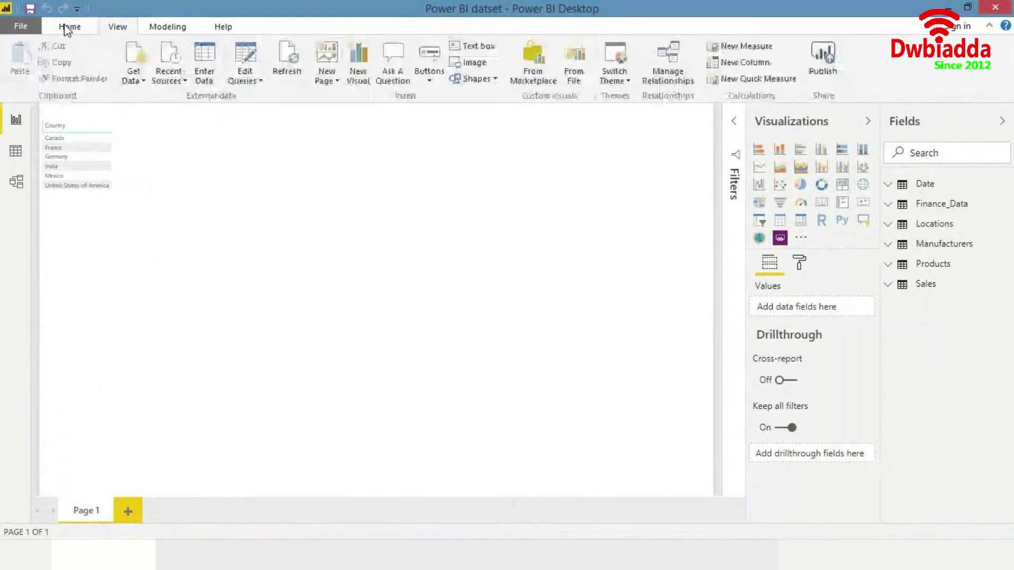
{"action": "left_click", "coordinate": [143, 82]}
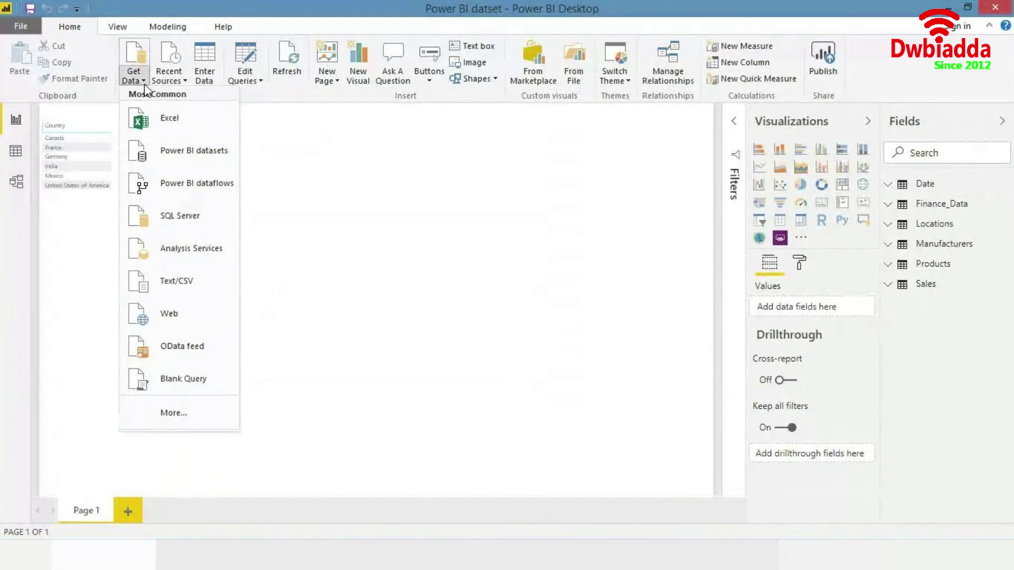
{"action": "left_click", "coordinate": [159, 415]}
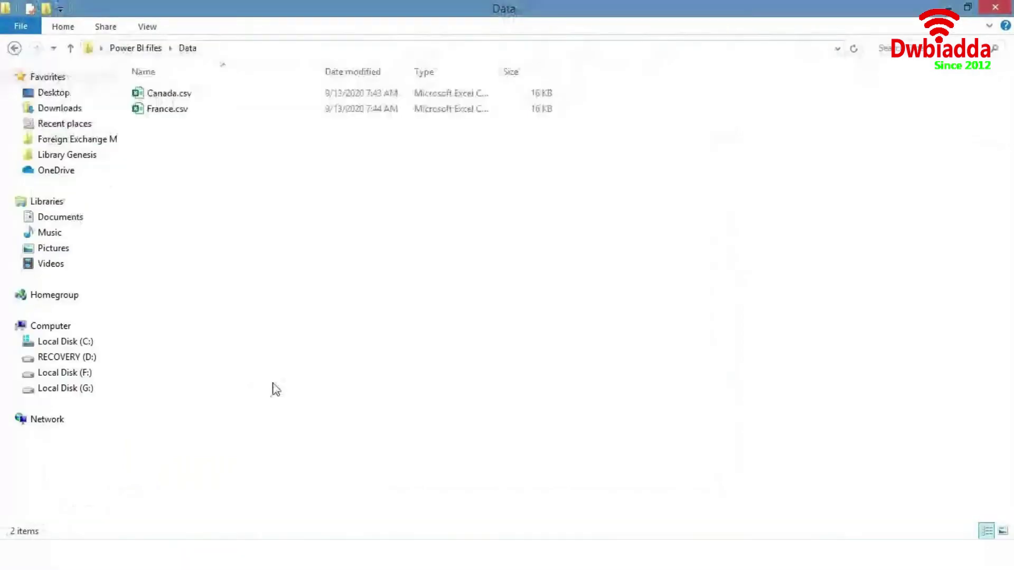
- Switch to File Explorer and copy the full path of the Data folder inside Power BI files
{"action": "key", "text": "alt+d"}
{"action": "key", "text": "ctrl+c"}
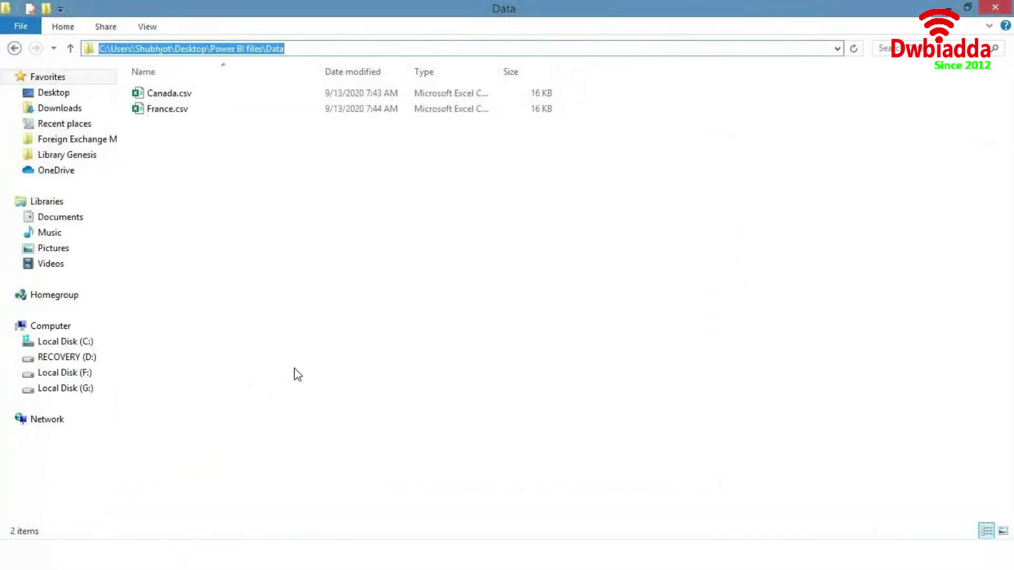
{"action": "left_click", "coordinate": [331, 346]}
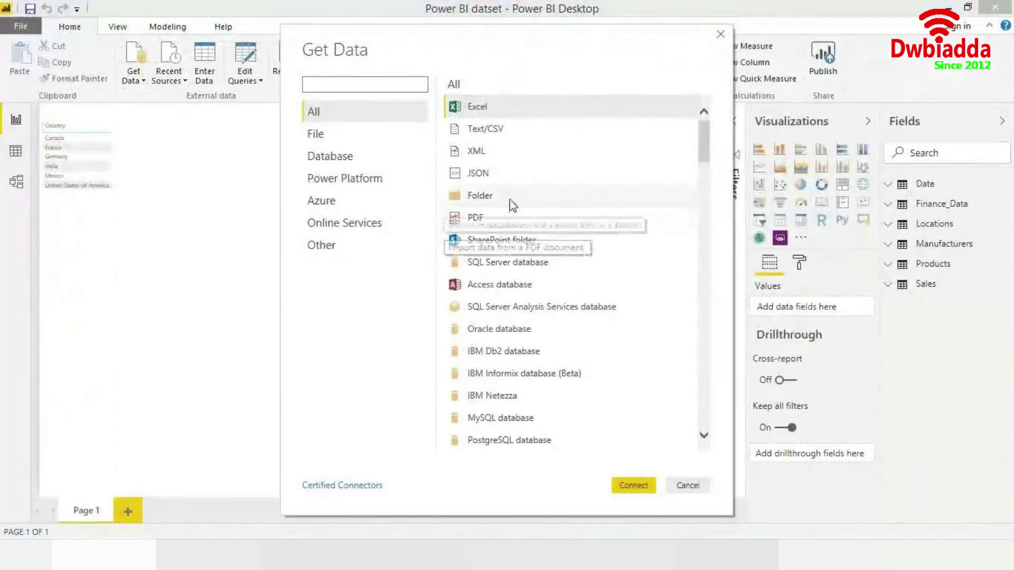
- Back in Power BI Desktop, connect to the Data folder with the Folder connector using the copied path, and open it in Power Query for transformation
{"action": "left_click", "coordinate": [496, 196]}
{"action": "left_click", "coordinate": [653, 487]}
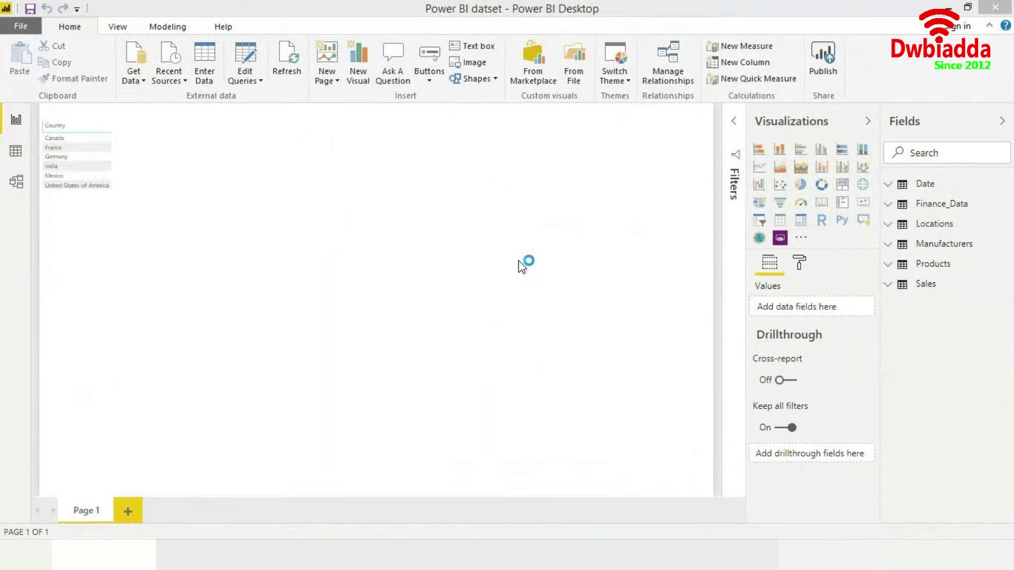
{"action": "right_click", "coordinate": [514, 260]}
{"action": "left_click", "coordinate": [516, 258]}
{"action": "key", "text": "ctrl+v"}
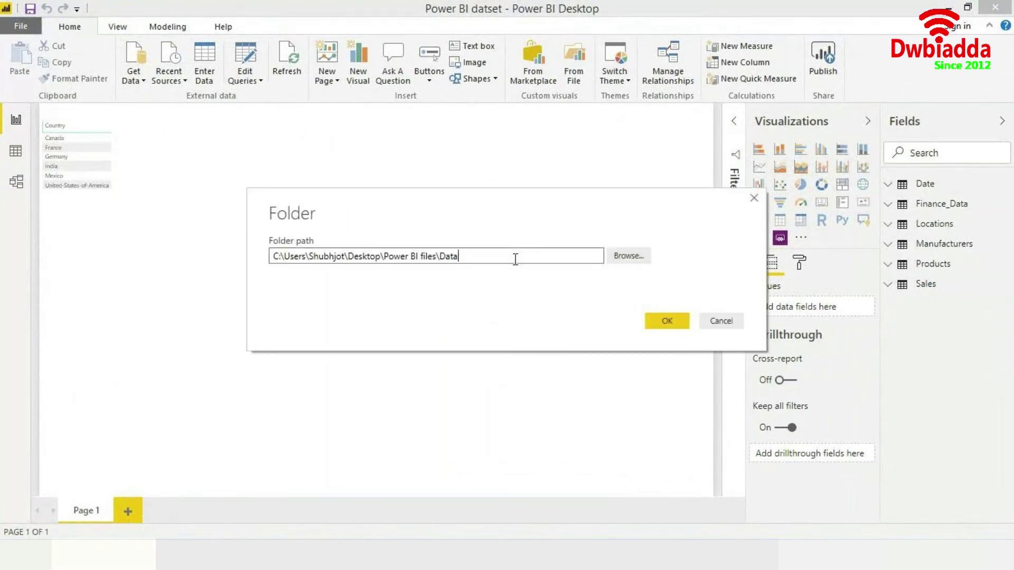
{"action": "left_click", "coordinate": [661, 321]}
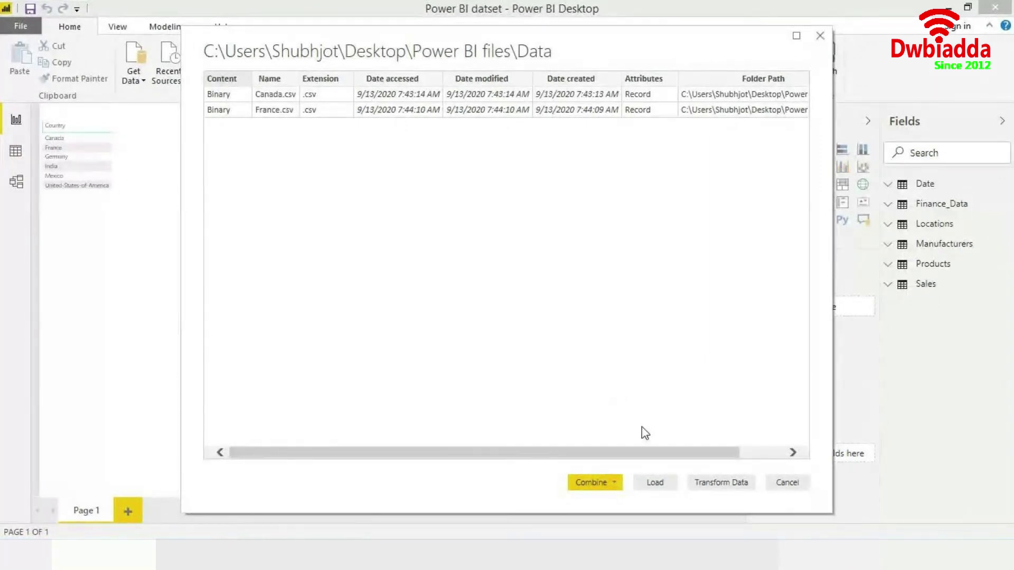
{"action": "left_click", "coordinate": [720, 483]}
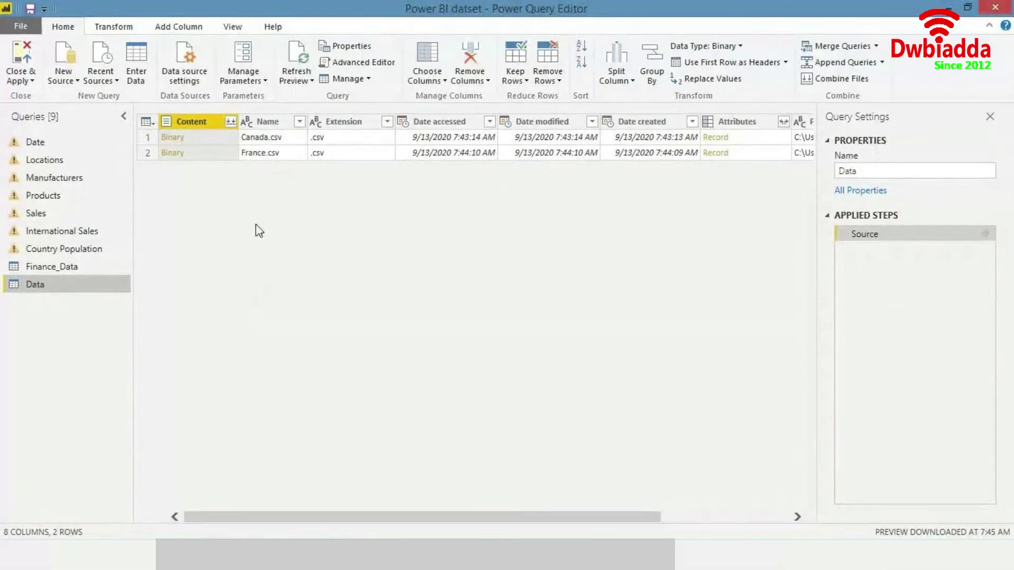
- Combine the CSV files in the Content column, with the first file as sample, comma delimiter and data type detection based on first 200 rows
{"action": "left_click", "coordinate": [301, 123]}
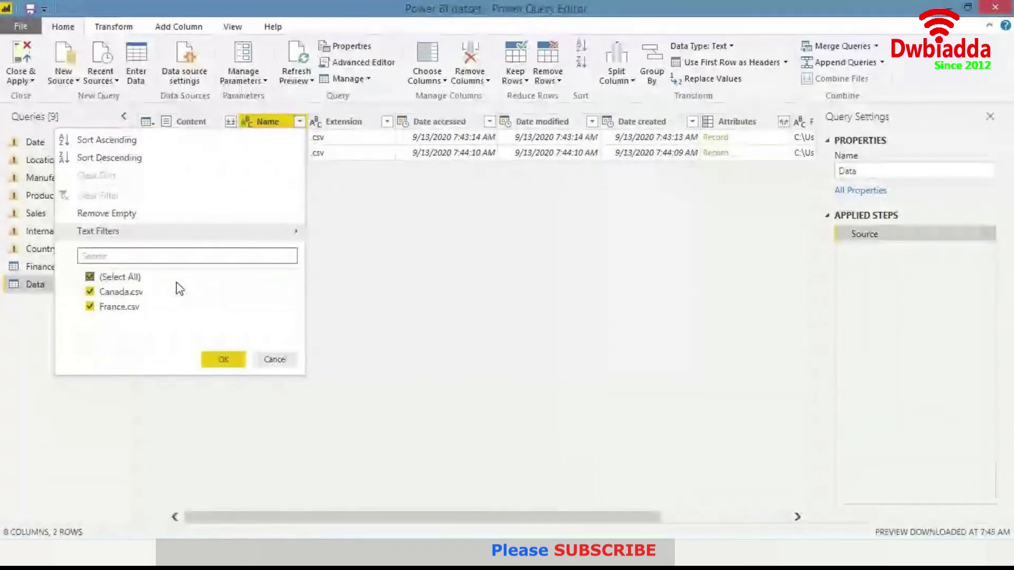
{"action": "left_click", "coordinate": [274, 356]}
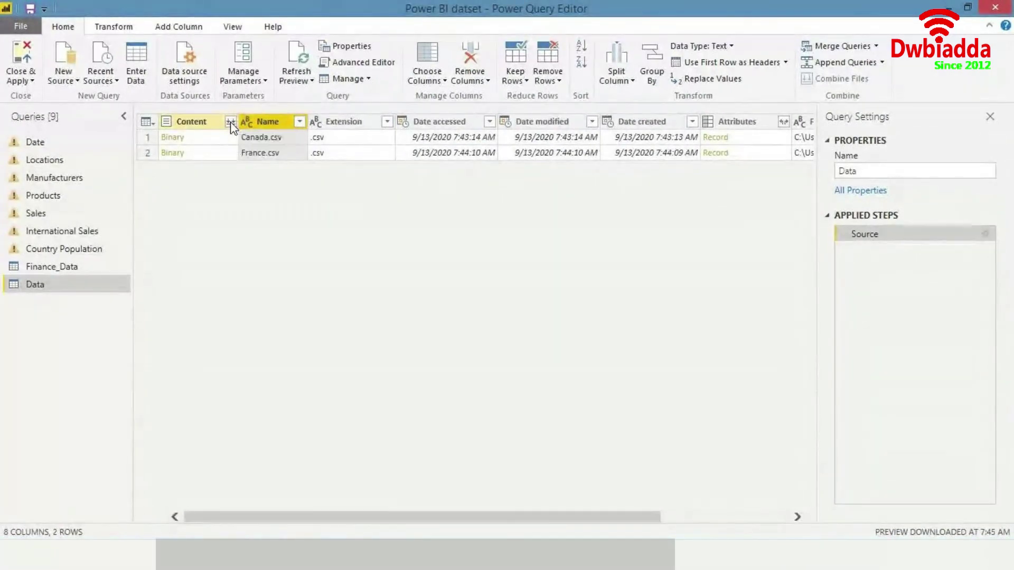
{"action": "left_click", "coordinate": [231, 123]}
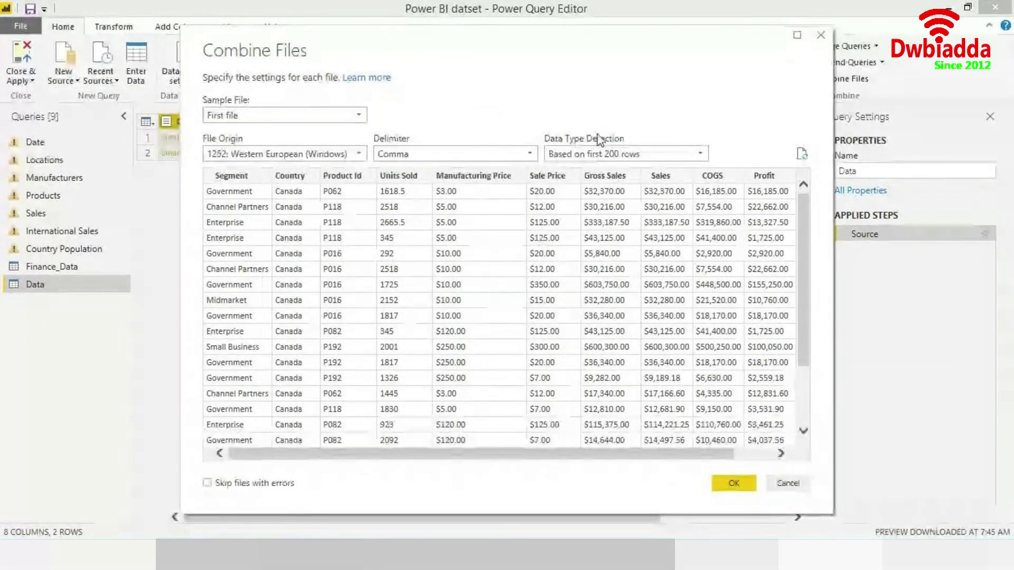
{"action": "left_click", "coordinate": [668, 153]}
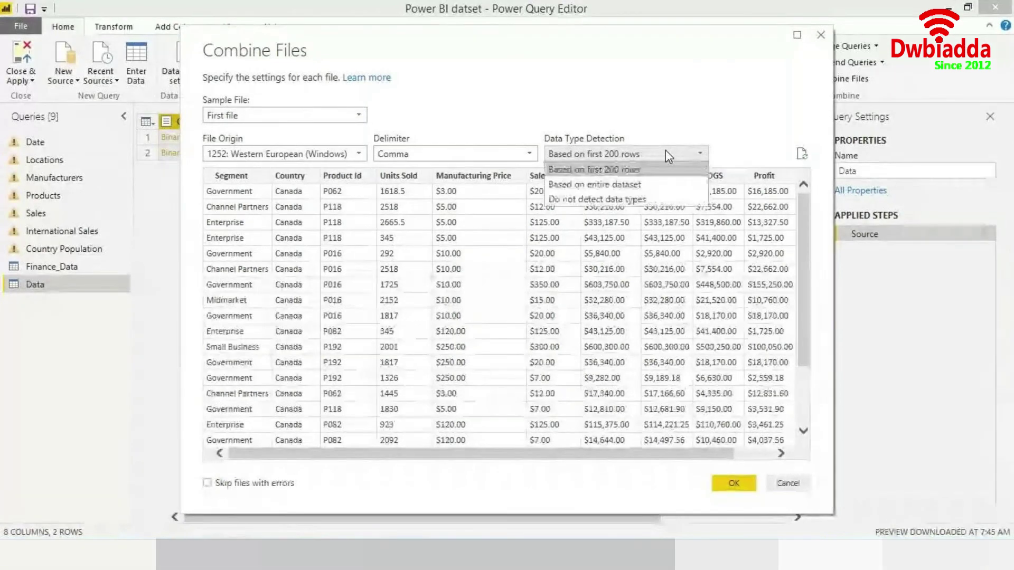
{"action": "left_click", "coordinate": [639, 176]}
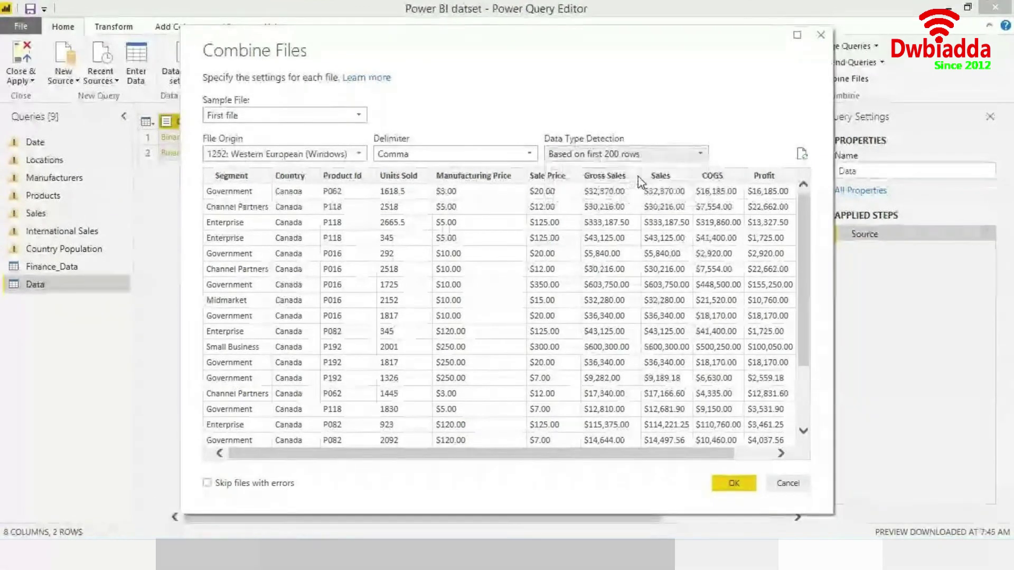
{"action": "left_click", "coordinate": [734, 485]}
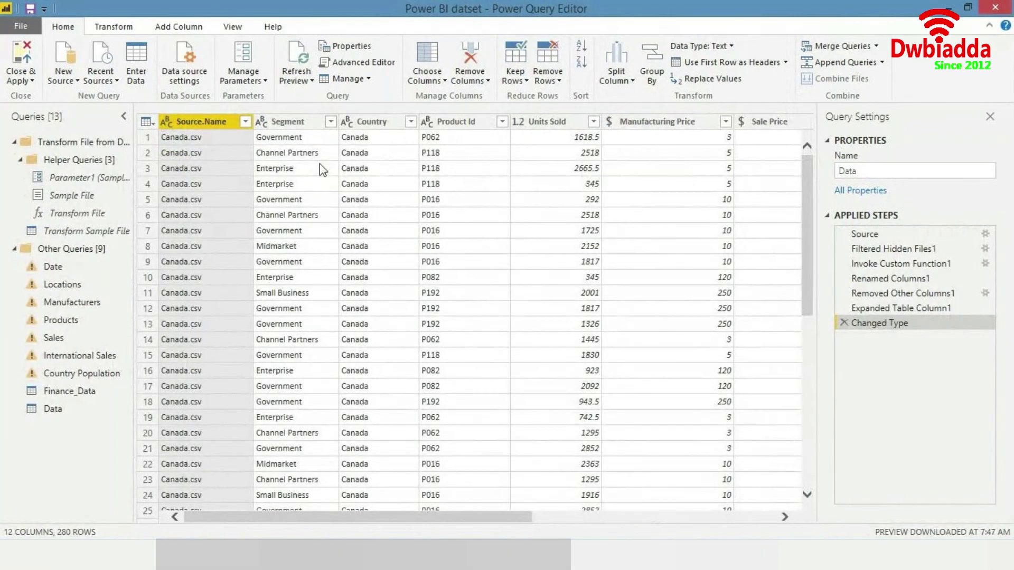
- Check the Country column's filter values in the combined Data query and remove its Source.Name column
{"action": "left_click", "coordinate": [411, 122]}
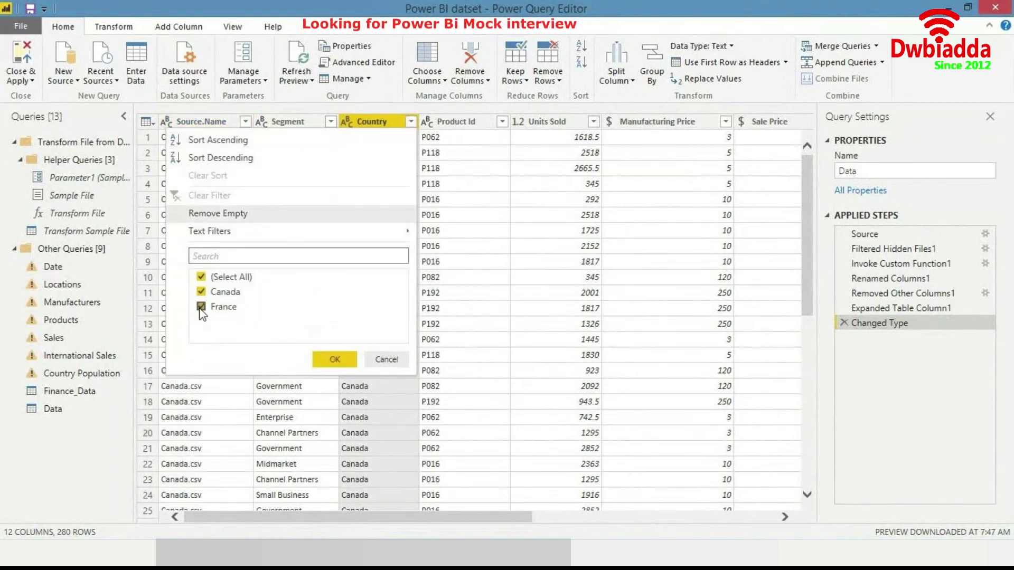
{"action": "left_click", "coordinate": [386, 360]}
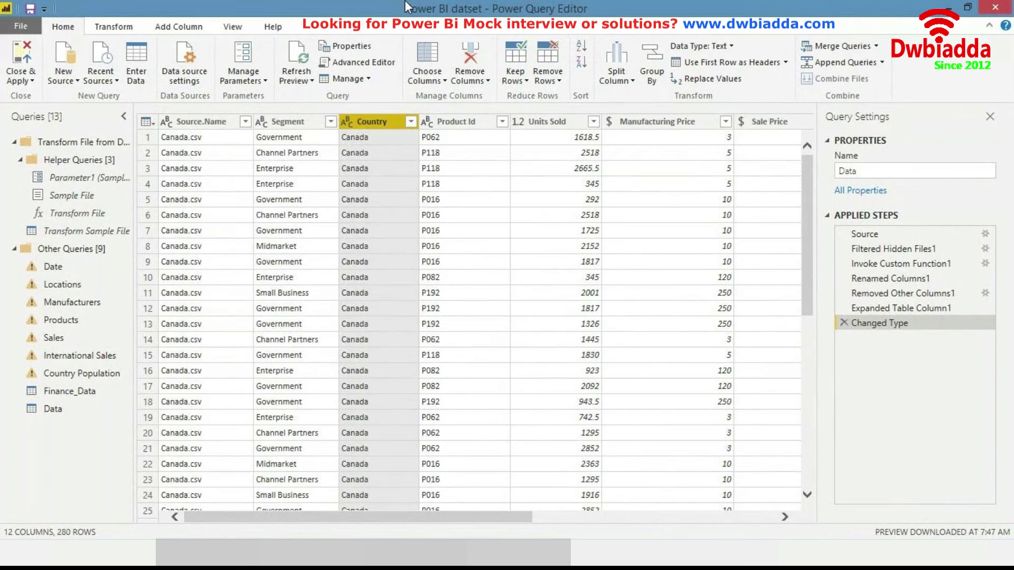
{"action": "right_click", "coordinate": [214, 127]}
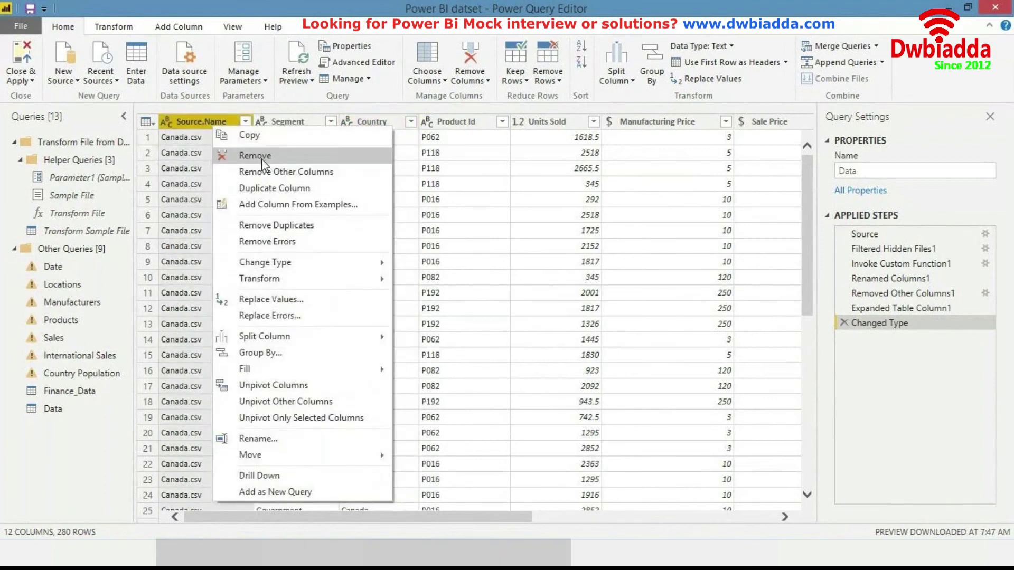
{"action": "left_click", "coordinate": [273, 3]}
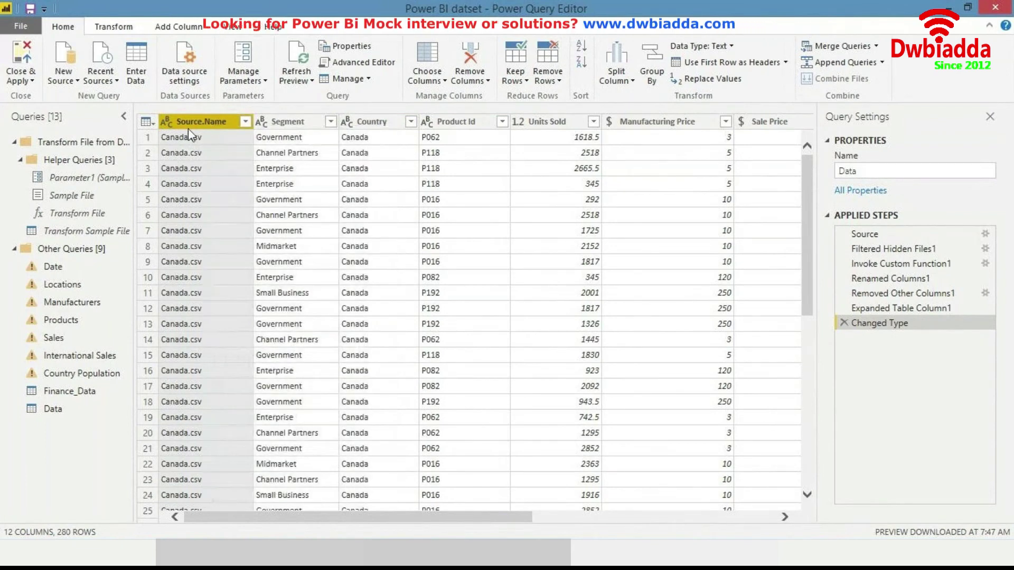
{"action": "right_click", "coordinate": [188, 125]}
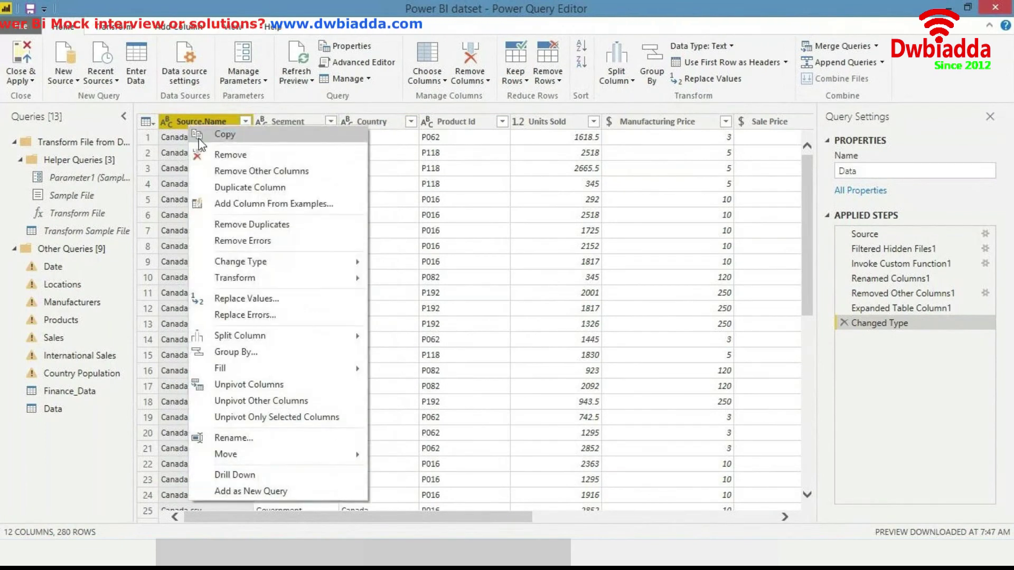
{"action": "key", "text": "Escape"}
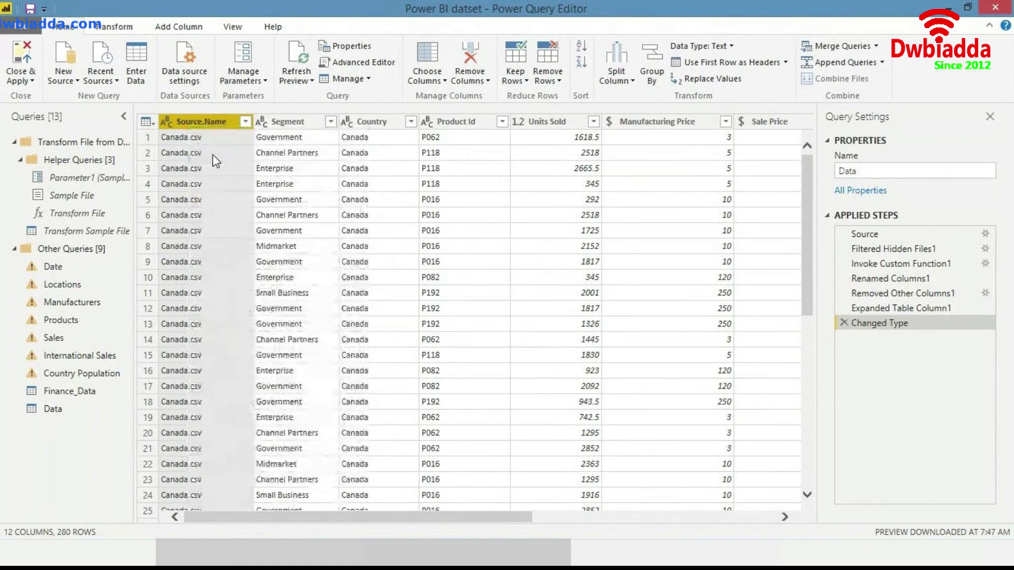
{"action": "key", "text": "Delete"}
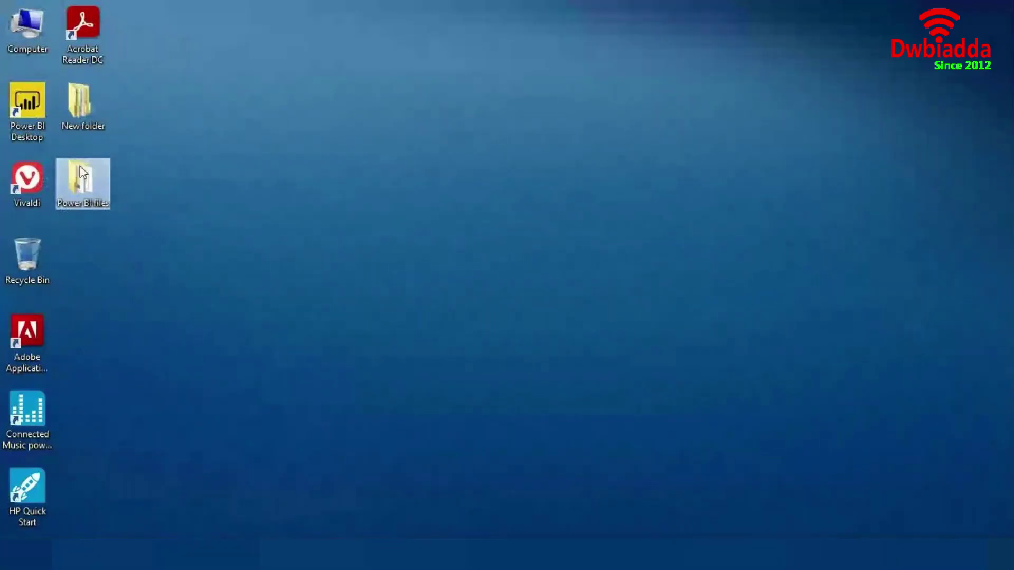
- From the desktop, open the Power BI files folder and open Finance_Data.csv in Excel
{"action": "double_click", "coordinate": [83, 173]}
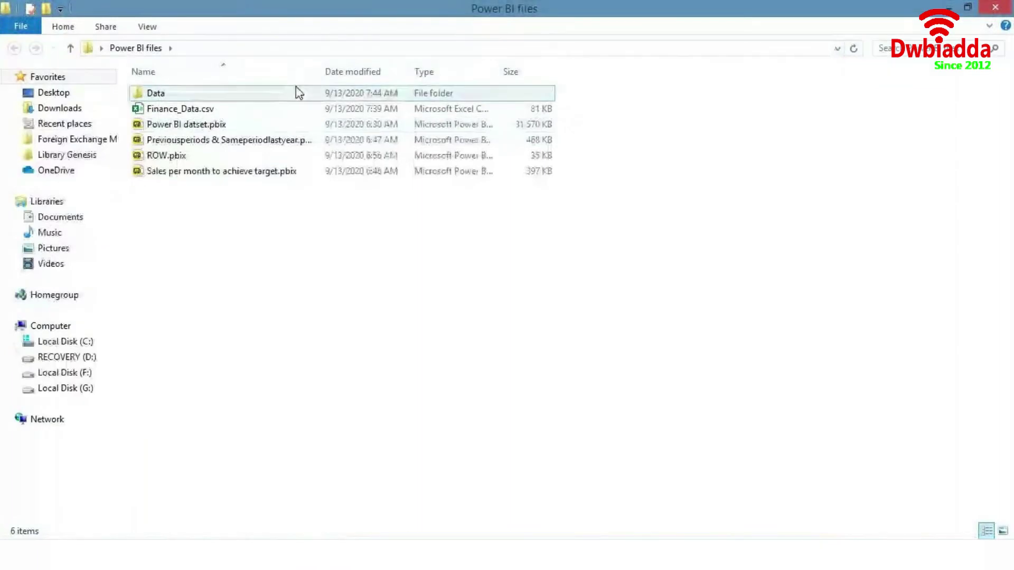
{"action": "double_click", "coordinate": [295, 87]}
{"action": "key", "text": "BackSpace"}
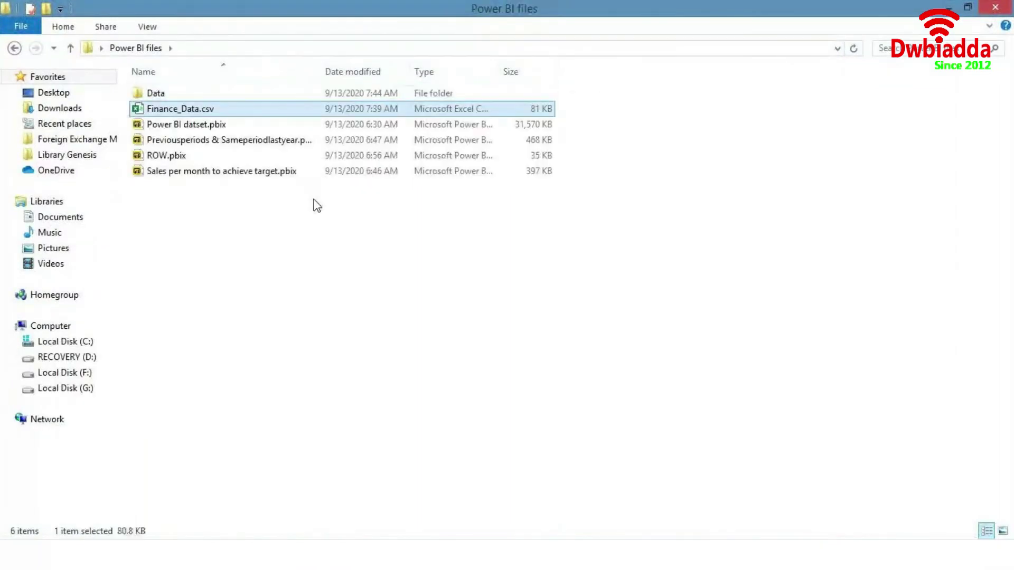
{"action": "key", "text": "Return"}
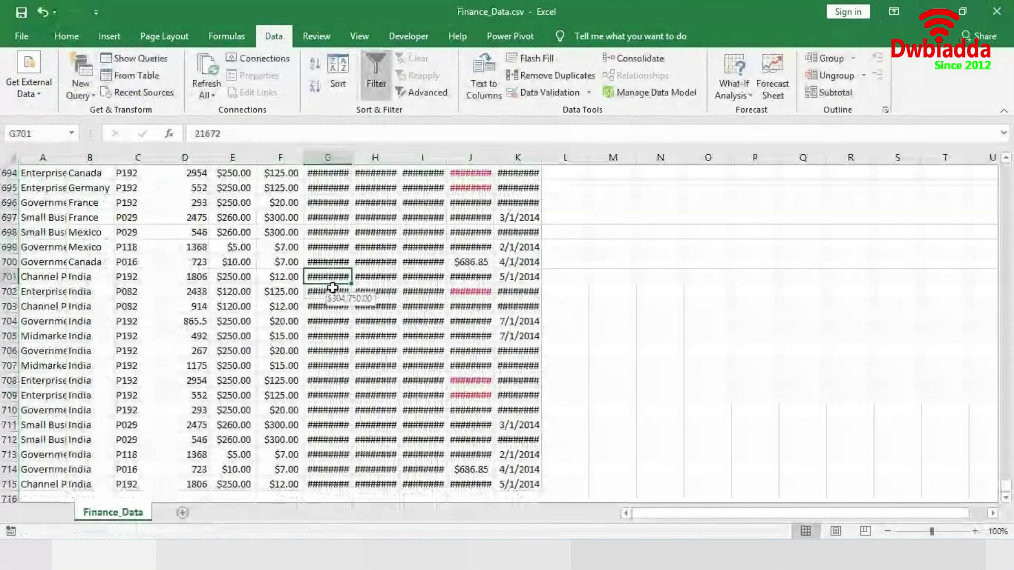
- Filter the Country column of the Finance_Data sheet to show only Germany
{"action": "key", "text": "ctrl+Up"}
{"action": "scroll", "coordinate": [335, 290], "scroll_direction": "down", "scroll_amount": 5}
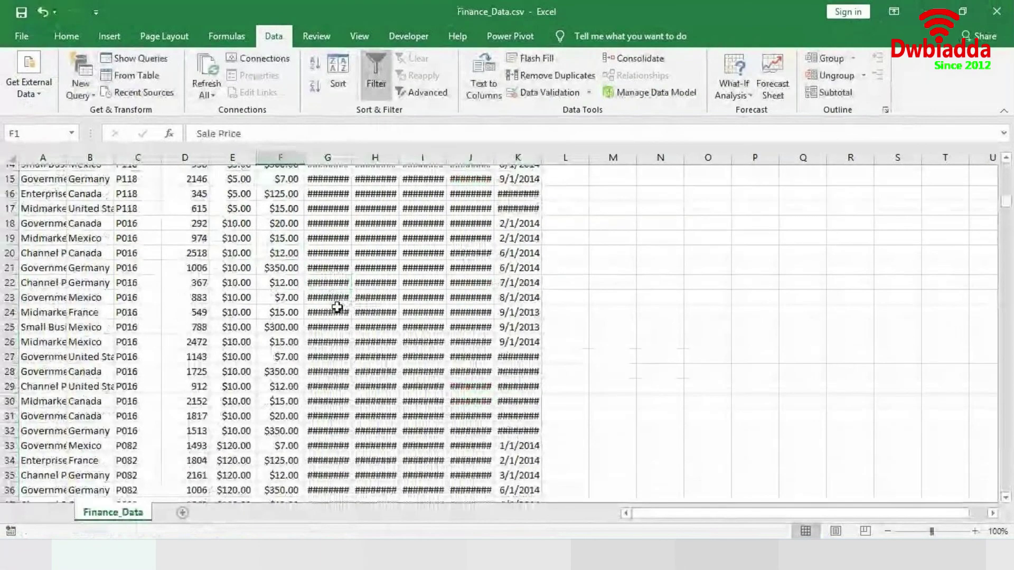
{"action": "scroll", "coordinate": [337, 303], "scroll_direction": "up", "scroll_amount": 5}
{"action": "key", "text": "Left"}
{"action": "key", "text": "Left"}
{"action": "key", "text": "Left"}
{"action": "key", "text": "Left"}
{"action": "key", "text": "alt+Down"}
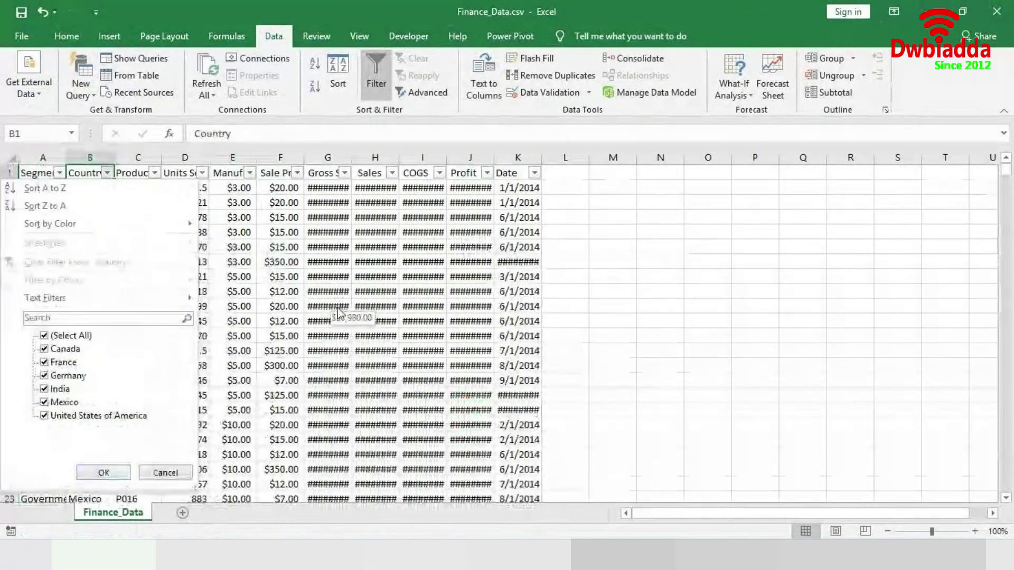
{"action": "key", "text": "Down"}
{"action": "key", "text": "Down"}
{"action": "key", "text": "Down"}
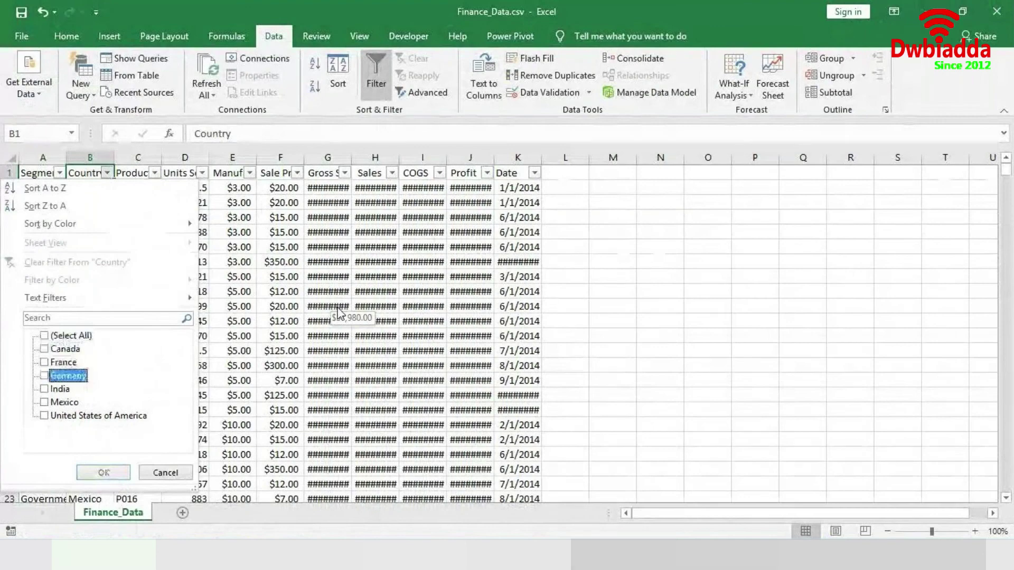
{"action": "key", "text": "Escape"}
- Copy all the filtered Germany rows together with their header row
{"action": "key", "text": "Left"}
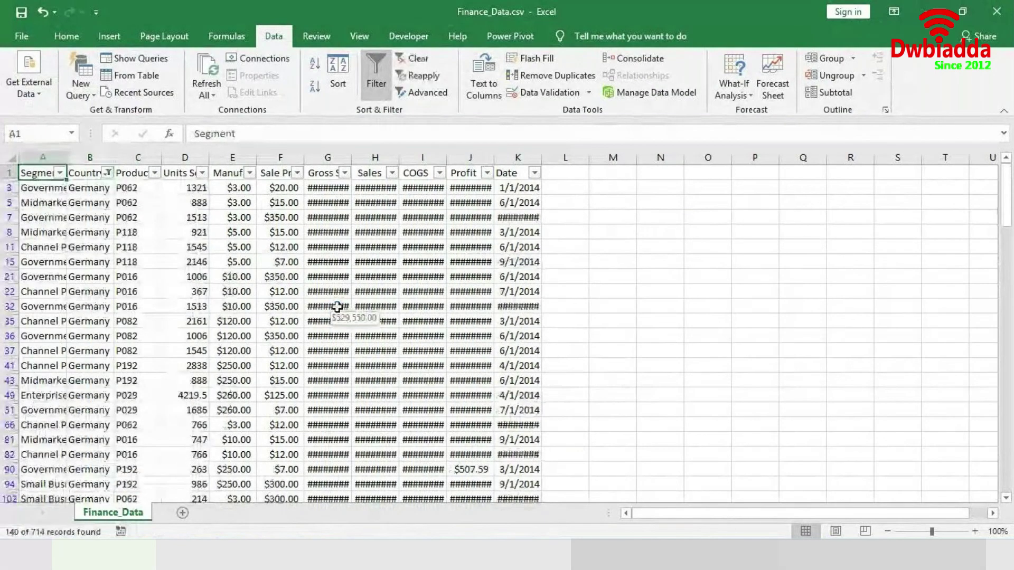
{"action": "key", "text": "ctrl+shift+Right"}
{"action": "key", "text": "ctrl+shift+Down"}
{"action": "key", "text": "ctrl+c"}
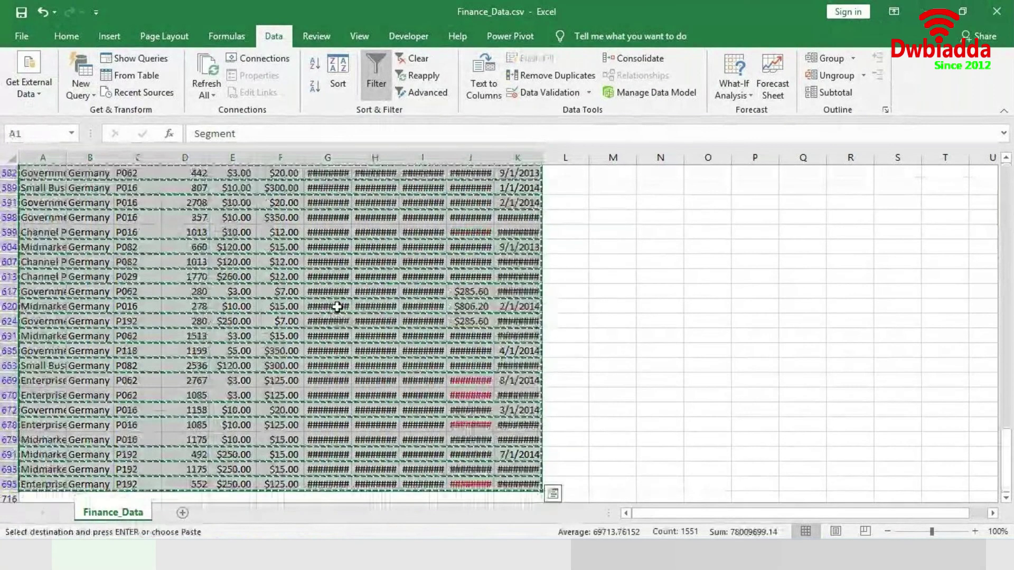
- Paste the copied Germany rows into a new workbook and save it in the Data folder as Germany.csv in CSV (Comma delimited) format
{"action": "key", "text": "ctrl+n"}
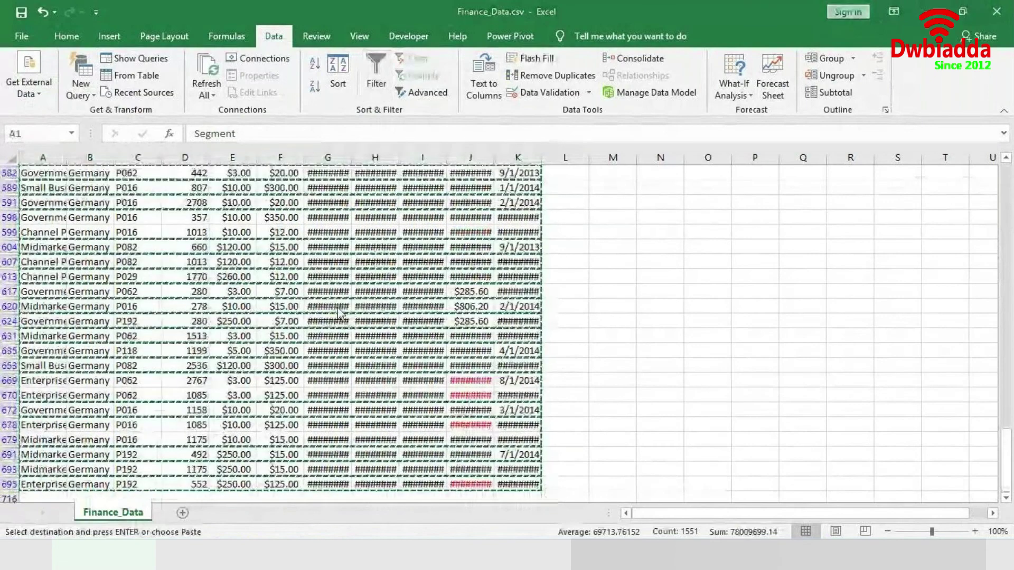
{"action": "key", "text": "ctrl+v"}
{"action": "key", "text": "F12"}
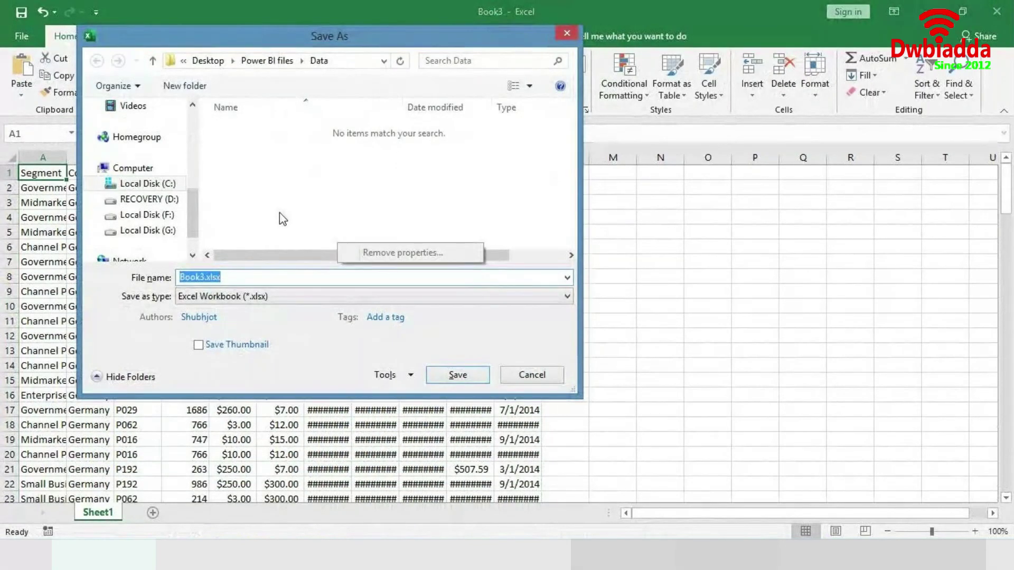
{"action": "left_click", "coordinate": [247, 278]}
{"action": "type", "text": "Germany"}
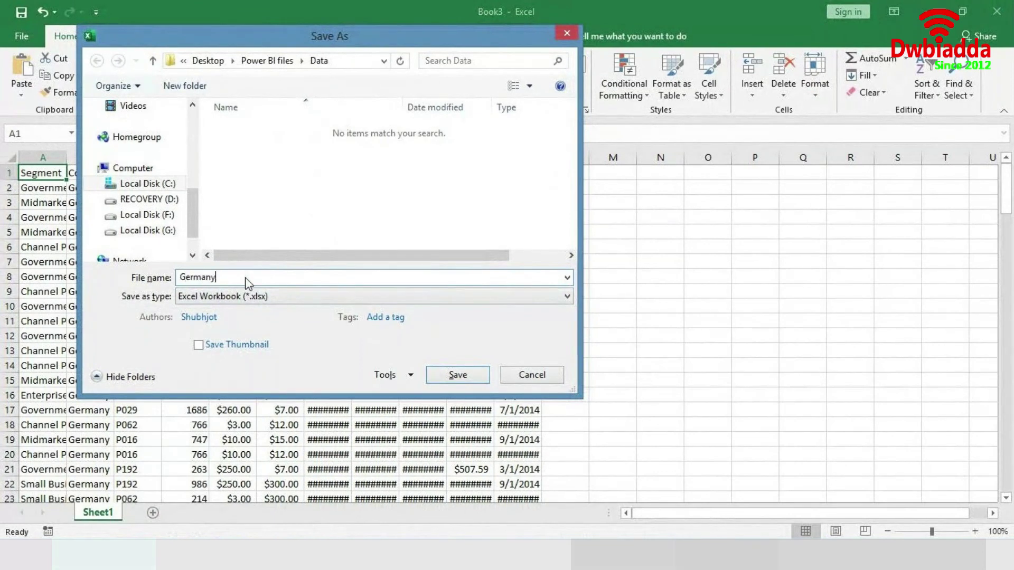
{"action": "key", "text": "Tab"}
{"action": "key", "text": "c"}
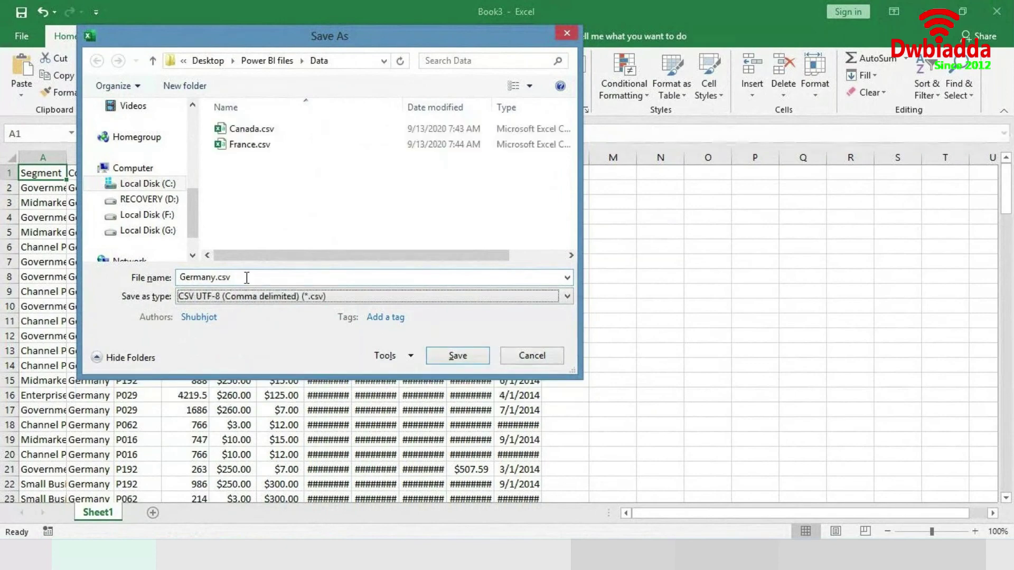
{"action": "key", "text": "c"}
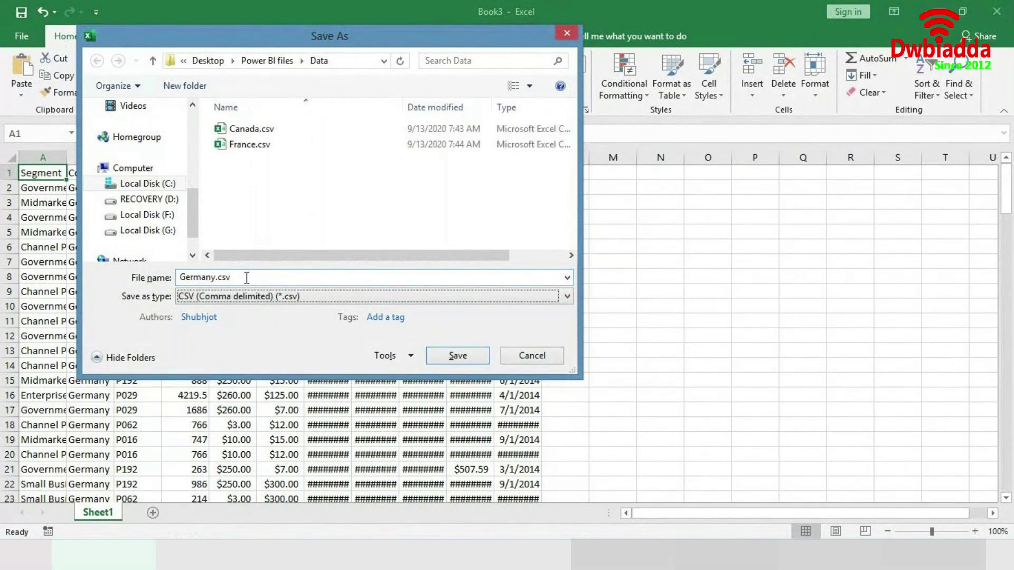
{"action": "left_click", "coordinate": [247, 277]}
{"action": "key", "text": "Return"}
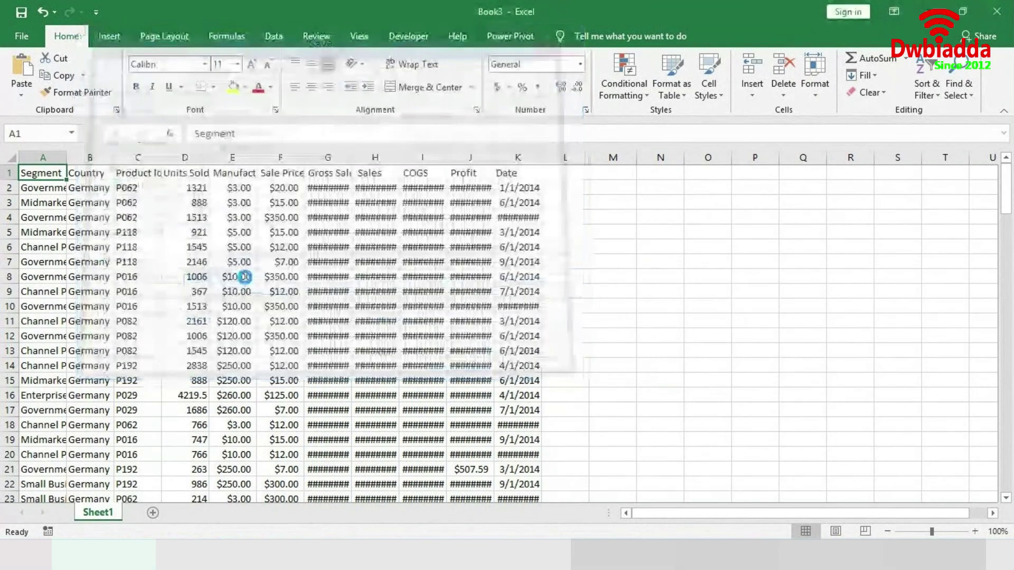
{"action": "key", "text": "Return"}
- Close the Germany workbook and the Finance_Data workbook
{"action": "type", "text": "\\"}
{"action": "key", "text": "Escape"}
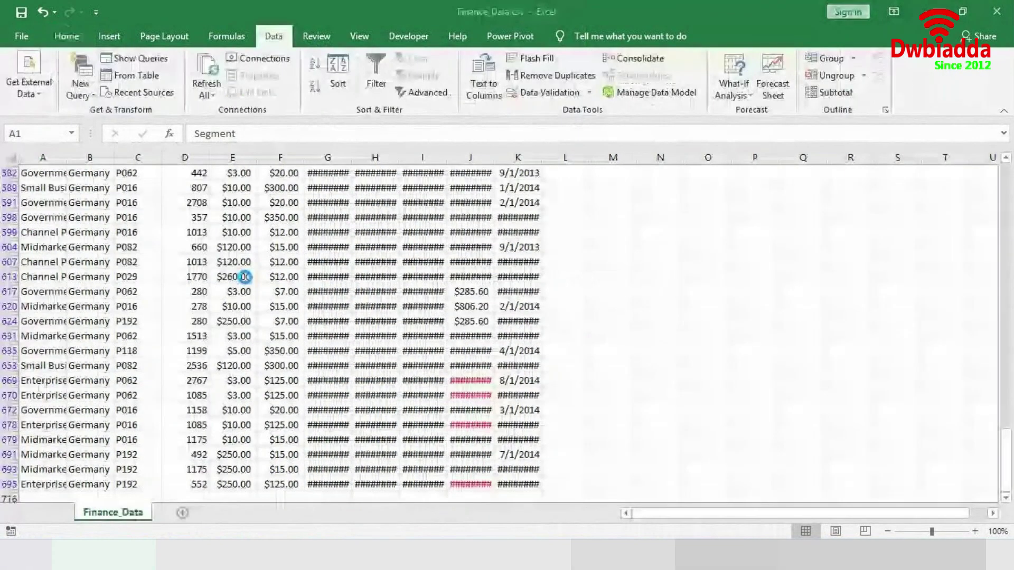
{"action": "key", "text": "ctrl+a"}
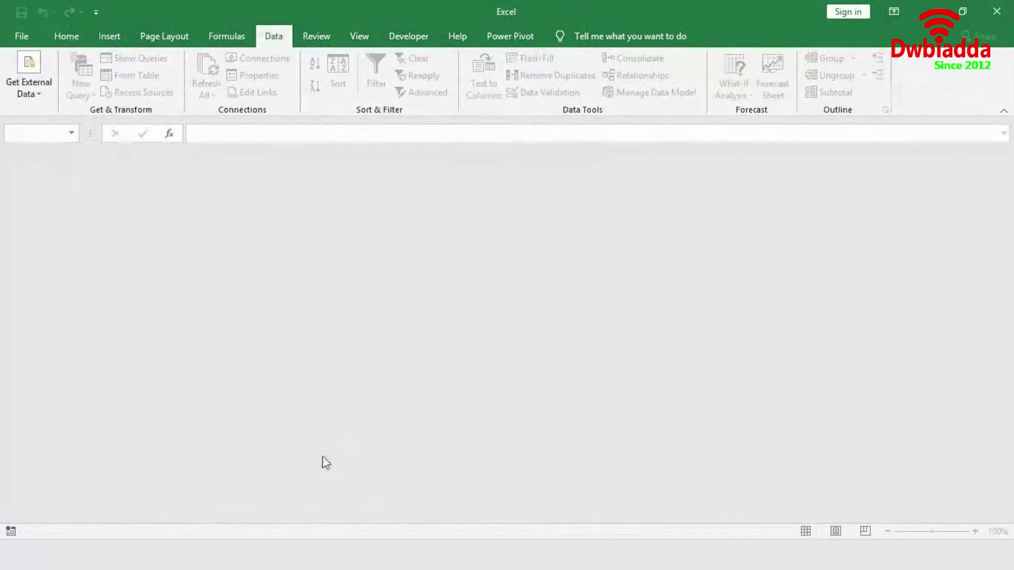
- Switch to Power Query Editor, refresh the Data query's preview, and check the Country column's filter values
{"action": "mouse_move", "coordinate": [230, 555]}
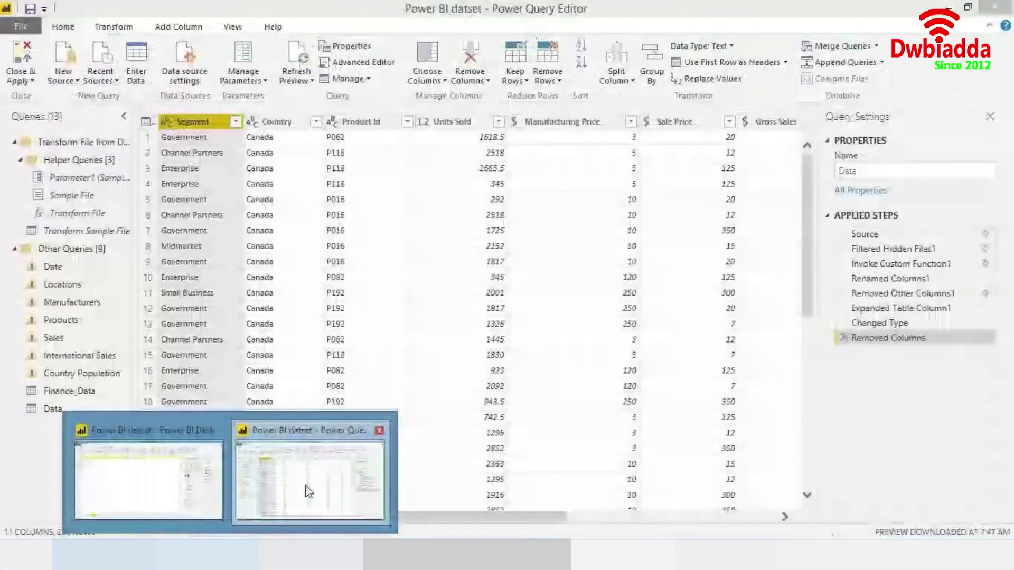
{"action": "left_click", "coordinate": [309, 491]}
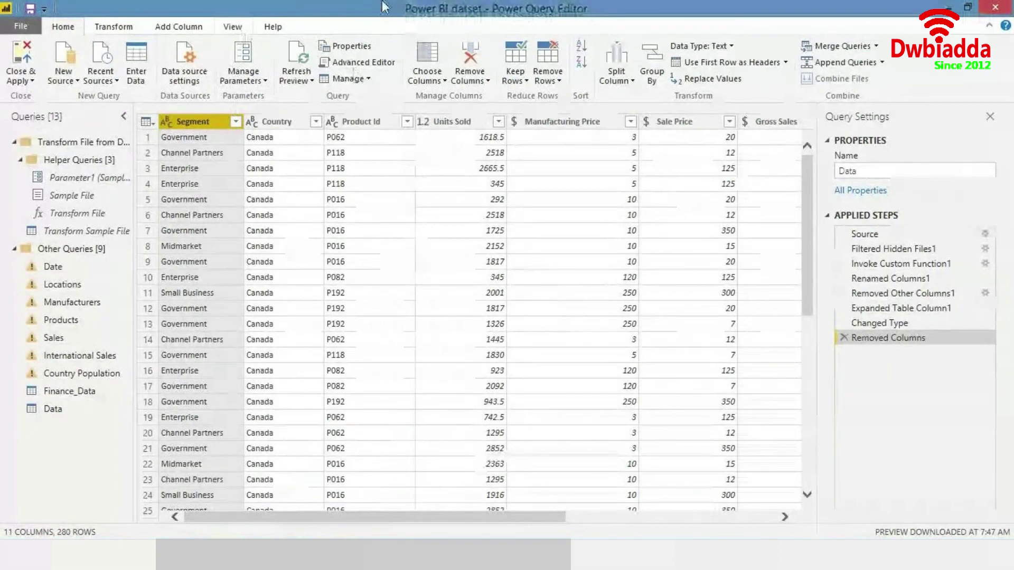
{"action": "left_click", "coordinate": [293, 55]}
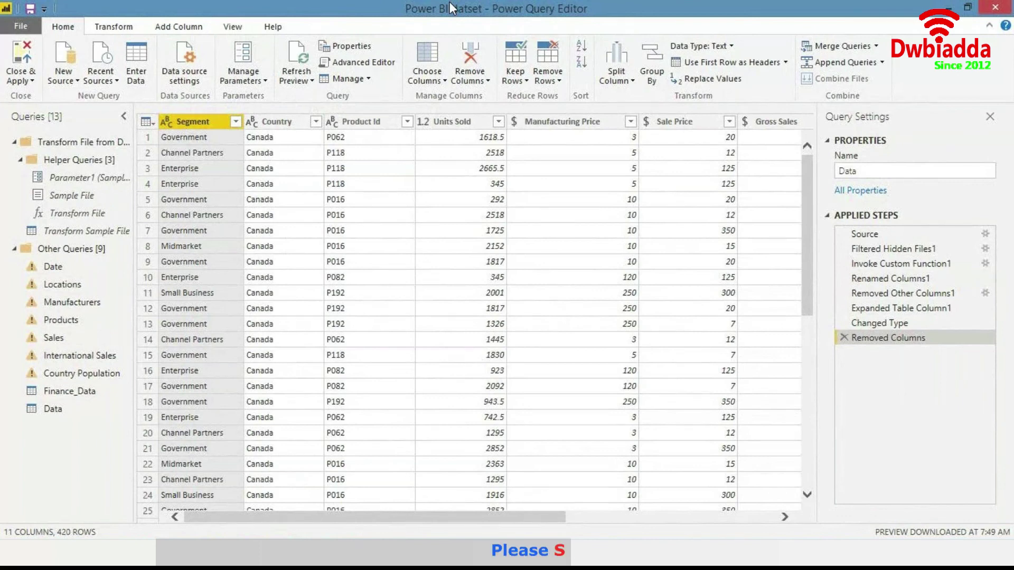
{"action": "left_click", "coordinate": [316, 121]}
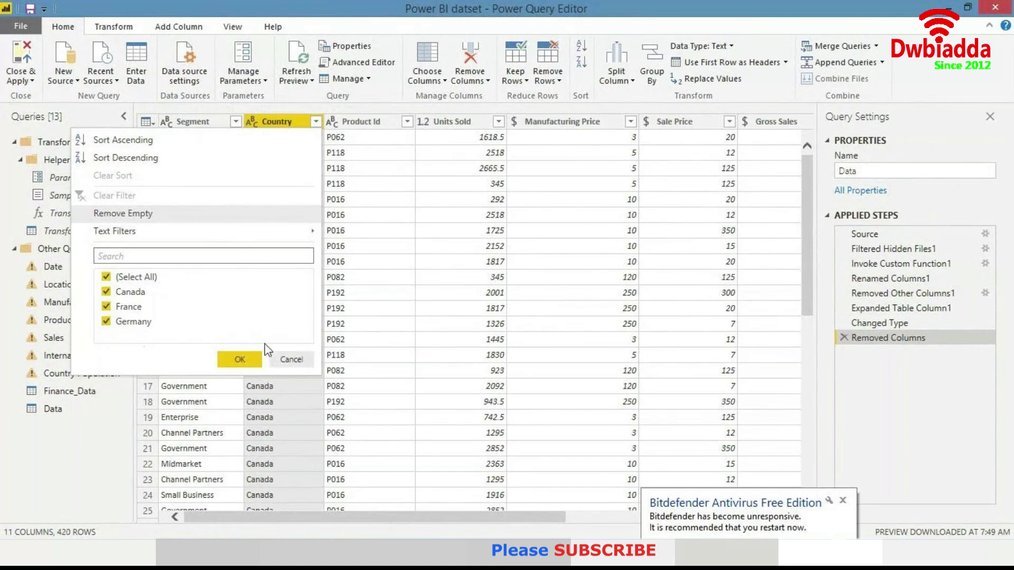
{"action": "left_click", "coordinate": [289, 359]}
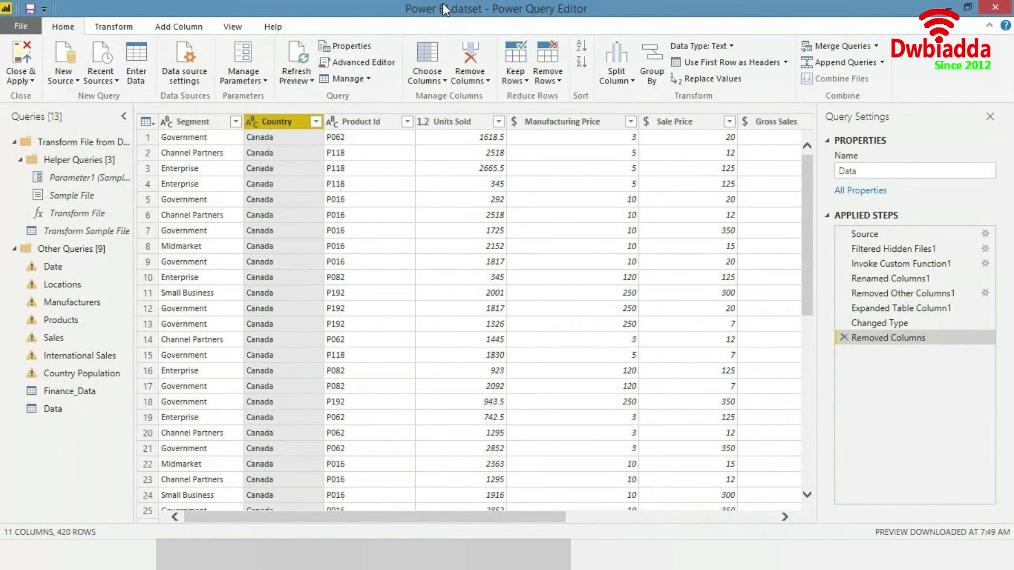
- Close and apply the query changes, and select the Country table visual on Page 1 in Power BI Desktop
{"action": "left_click", "coordinate": [29, 58]}
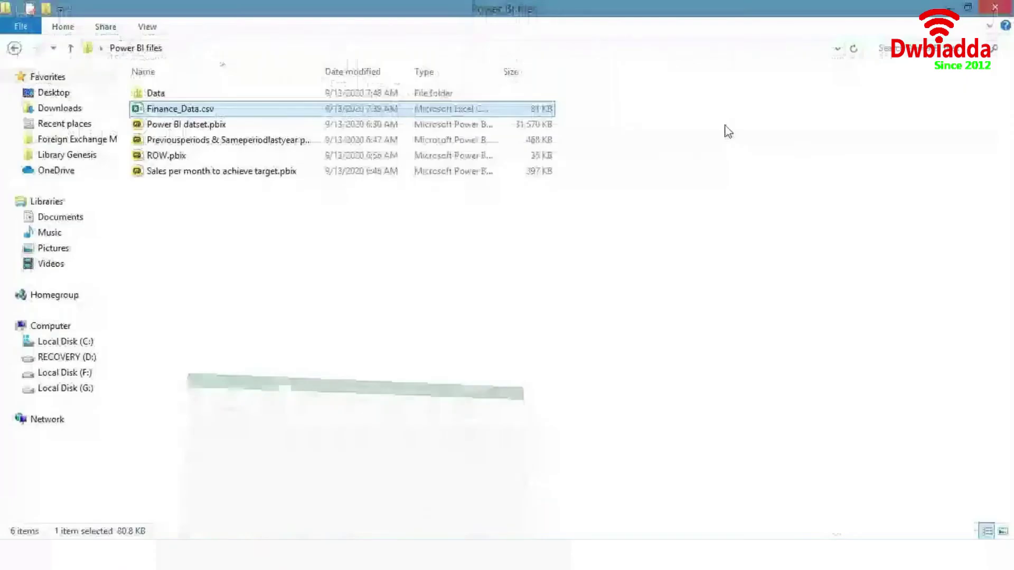
{"action": "left_click", "coordinate": [513, 319]}
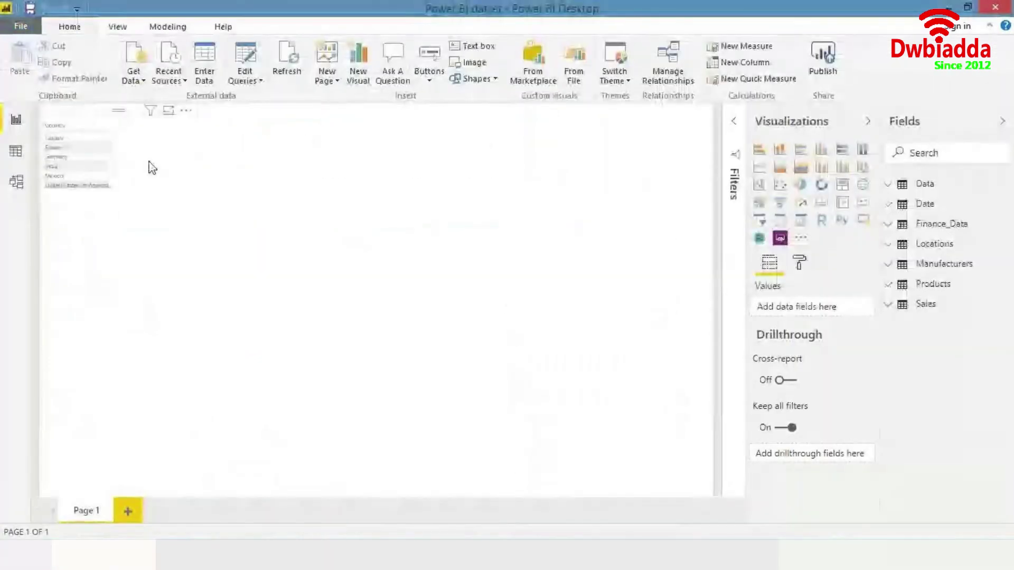
{"action": "left_click", "coordinate": [151, 167]}
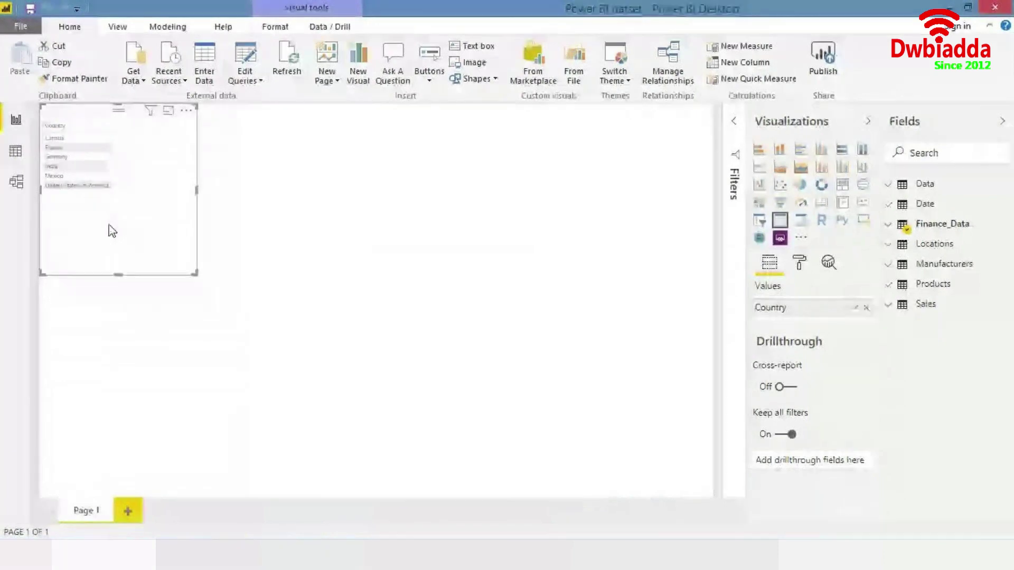
- Show the Finance_Data table in Data view and examine the filter values of its Segment and Country columns
{"action": "left_click", "coordinate": [11, 150]}
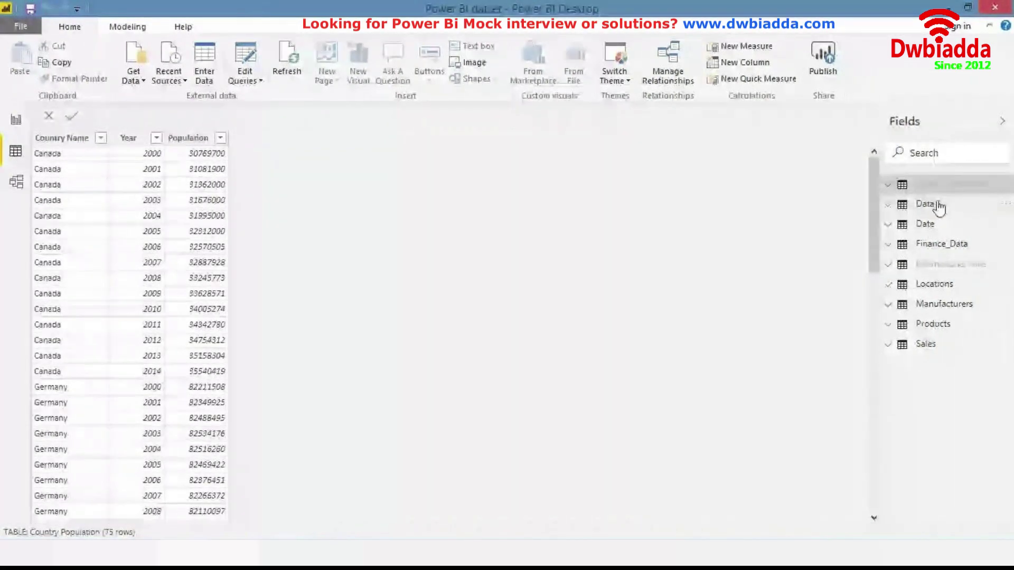
{"action": "left_click", "coordinate": [942, 245]}
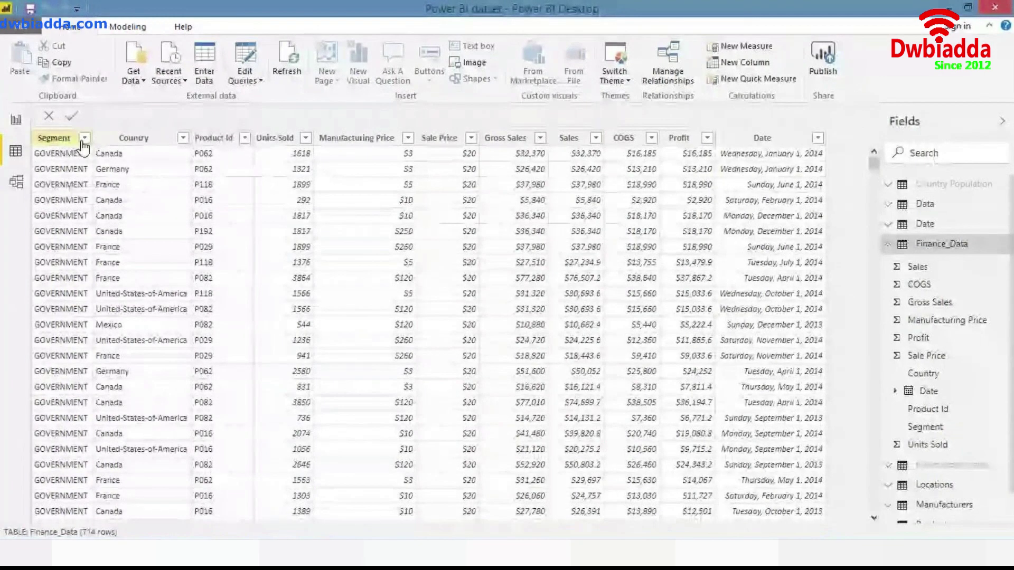
{"action": "left_click", "coordinate": [81, 139]}
{"action": "left_click", "coordinate": [84, 138]}
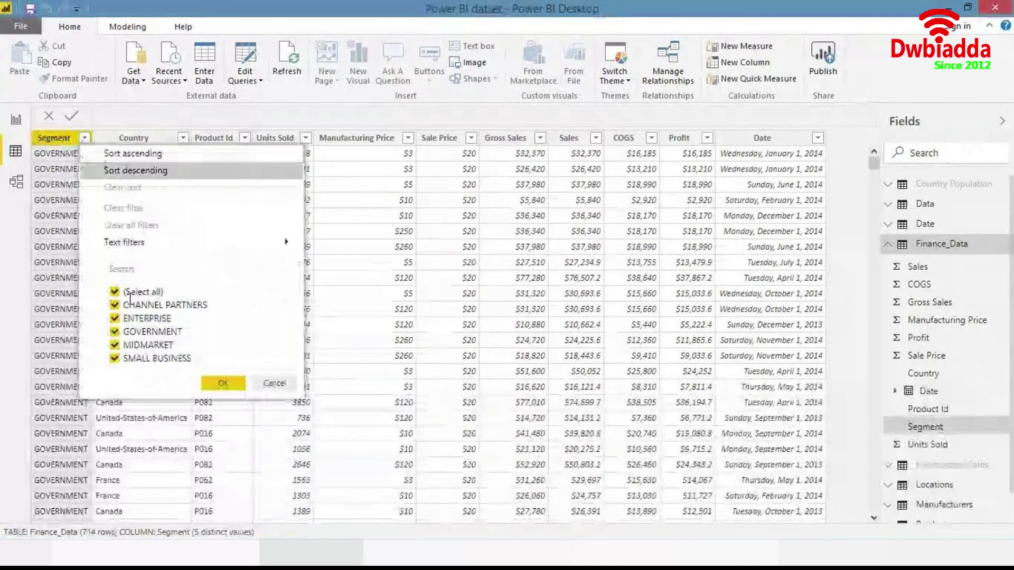
{"action": "left_click", "coordinate": [271, 382]}
{"action": "left_click", "coordinate": [183, 138]}
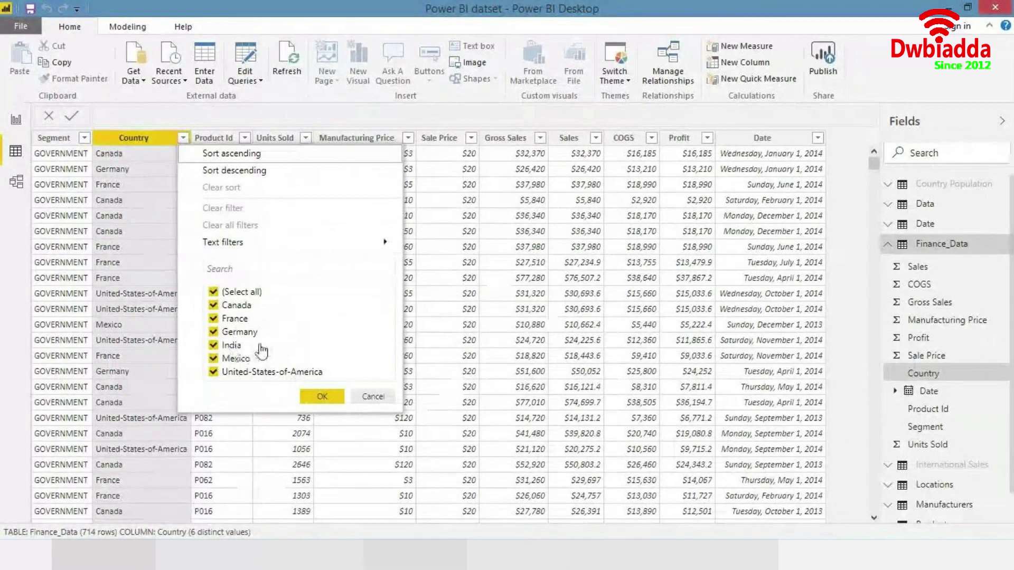
{"action": "left_click", "coordinate": [371, 397]}
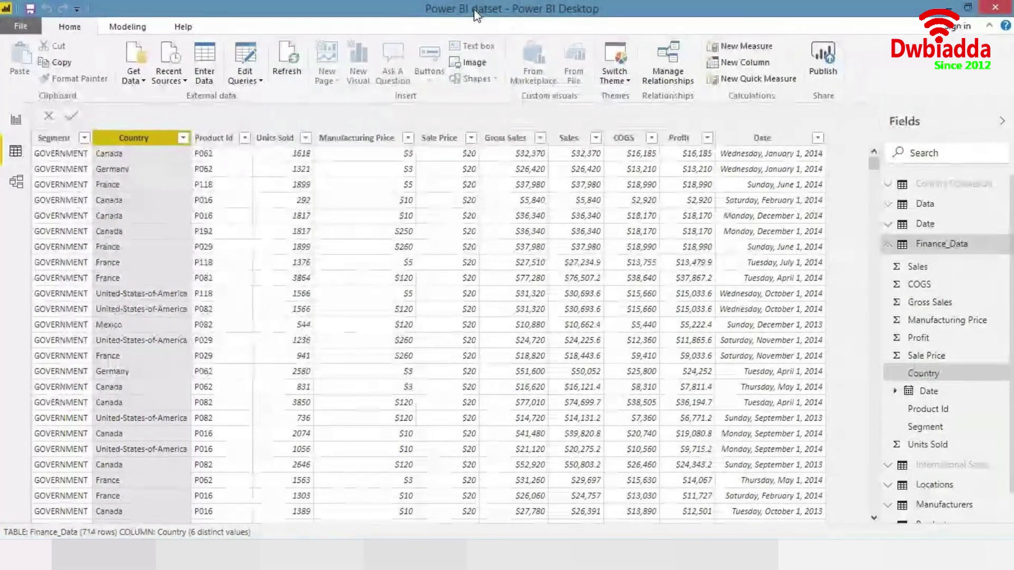
- Copy the entire Finance_Data table and paste it at cell A1 of a new Excel workbook
{"action": "right_click", "coordinate": [157, 276]}
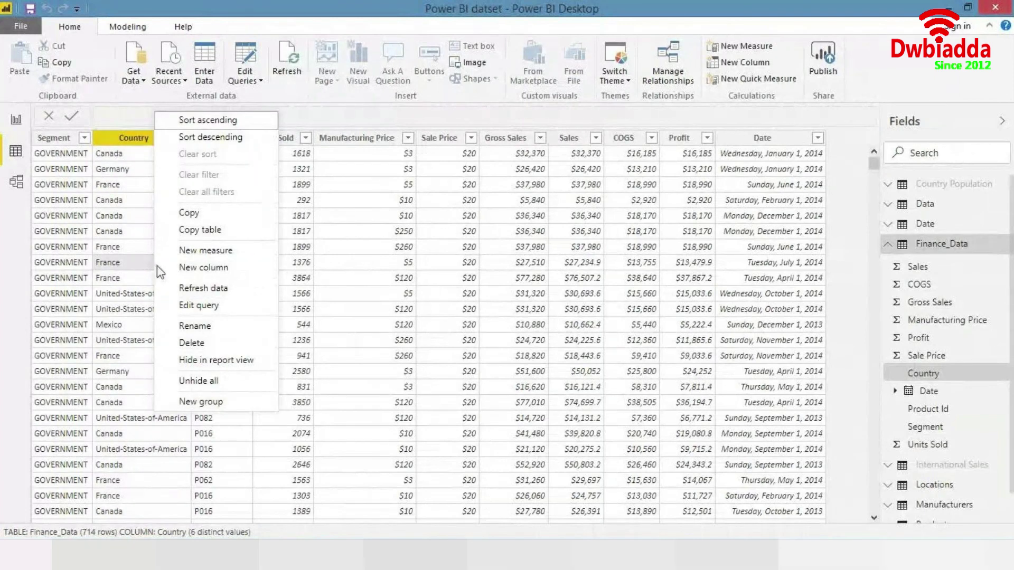
{"action": "left_click", "coordinate": [233, 230]}
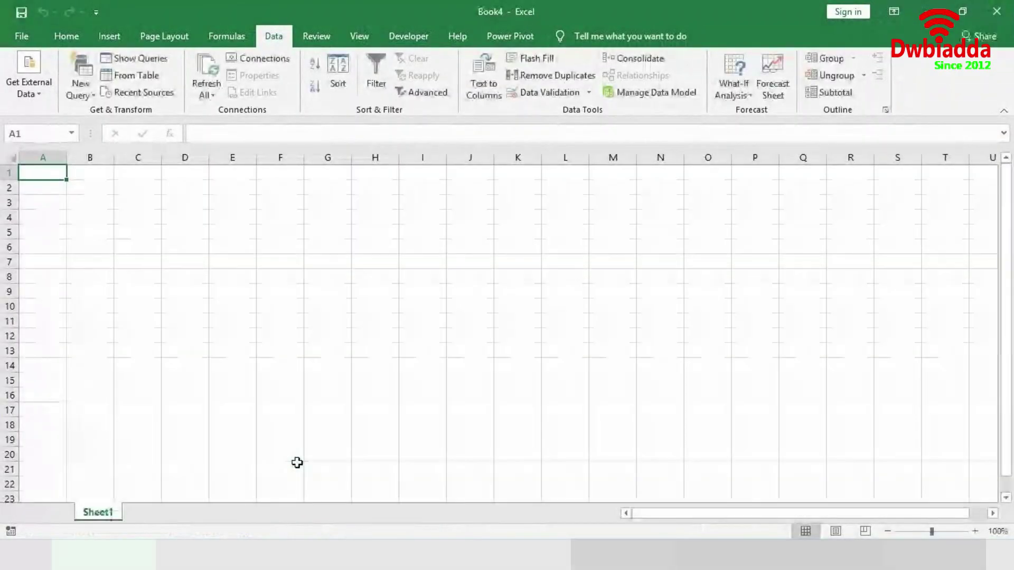
{"action": "key", "text": "ctrl+v"}
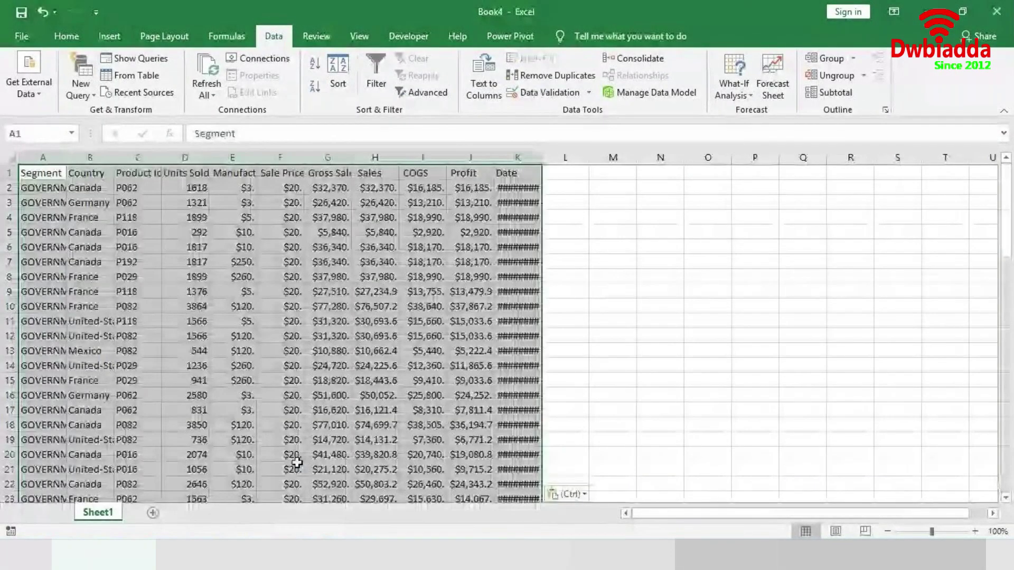
- Autofit the widths of all pasted columns in the workbook and return to the Finance_Data table in Power BI Desktop
{"action": "key", "text": "alt+o"}
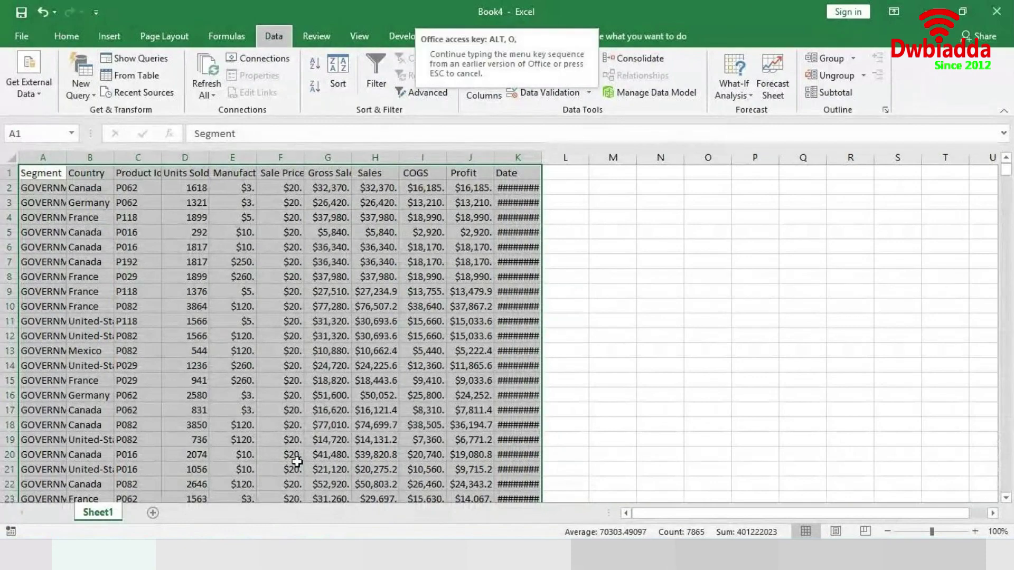
{"action": "key", "text": "c"}
{"action": "key", "text": "a"}
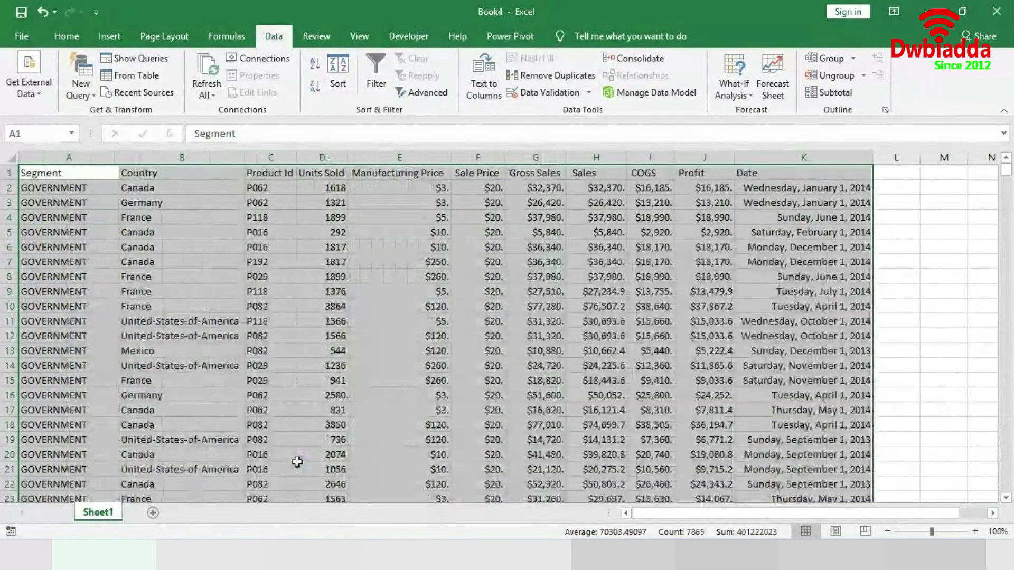
{"action": "key", "text": "ctrl+Home"}
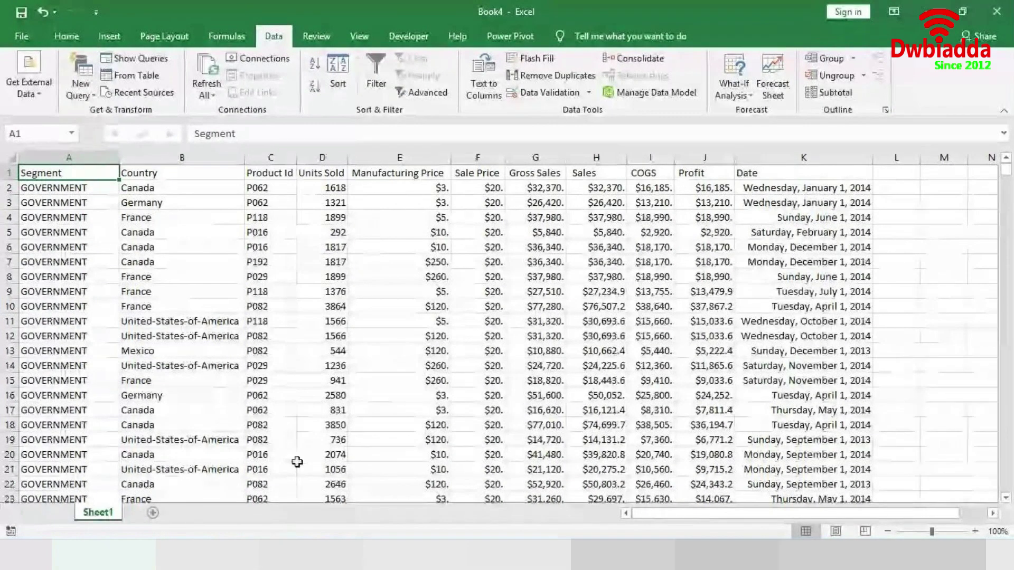
{"action": "key", "text": "Return"}
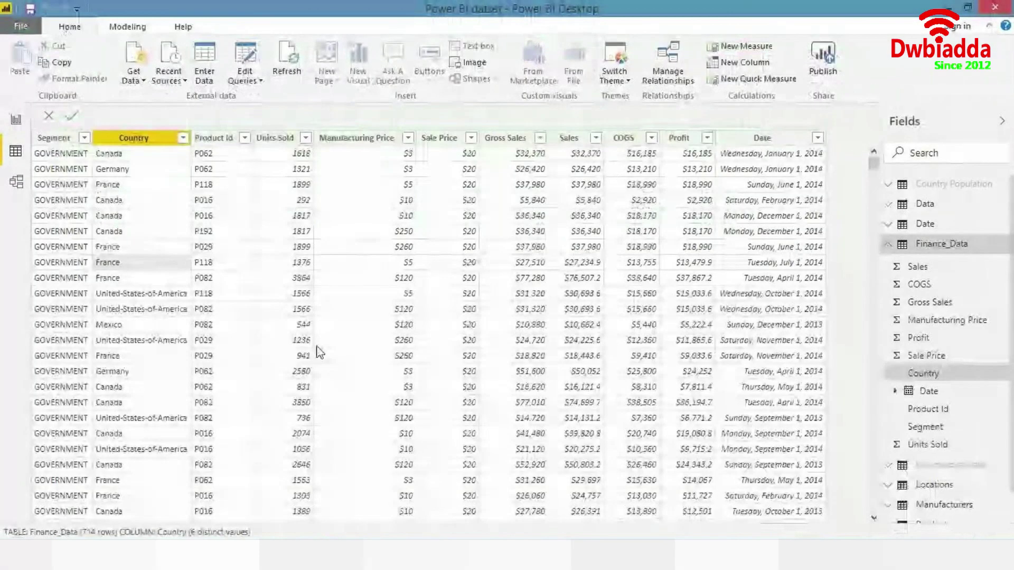
{"action": "left_click", "coordinate": [323, 311]}
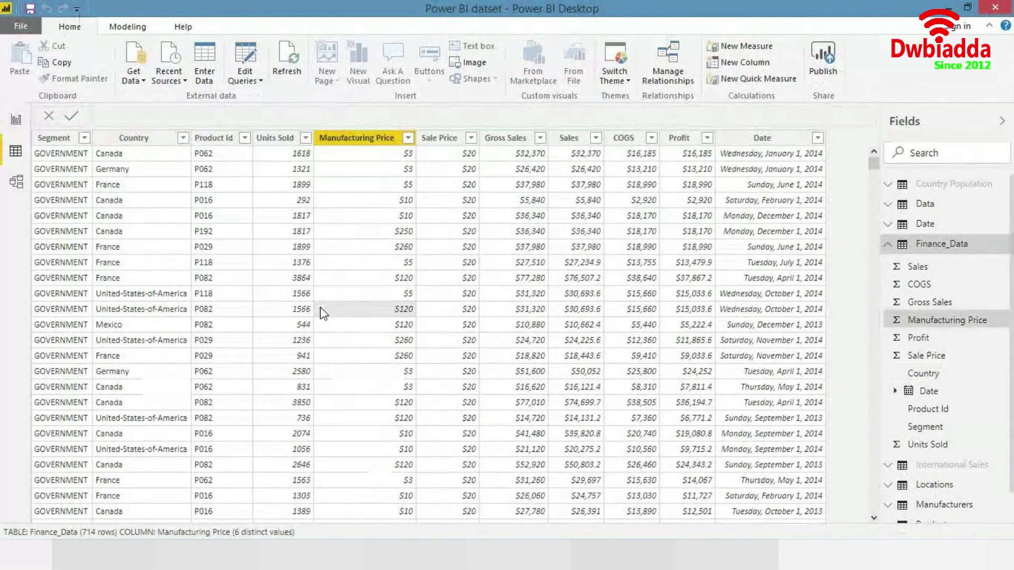